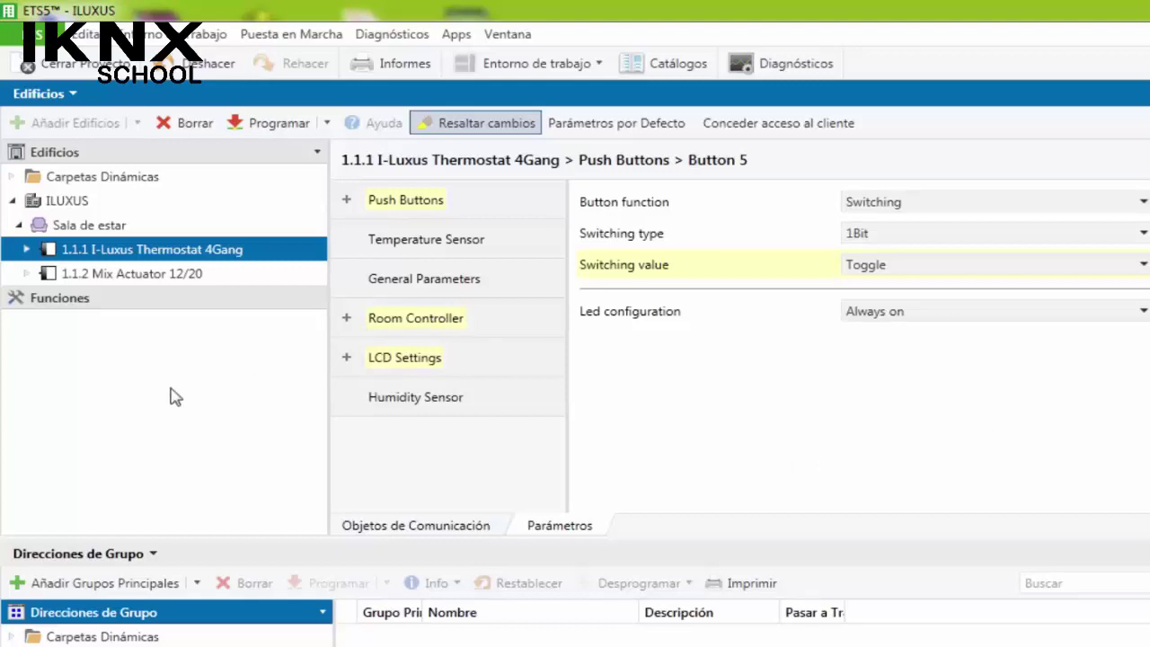
Step: Set the Mix Actuator 12/20's output quantity to 12-Output and its first output arrangement to Fan Coil-4Pipes
left_click(132, 274)
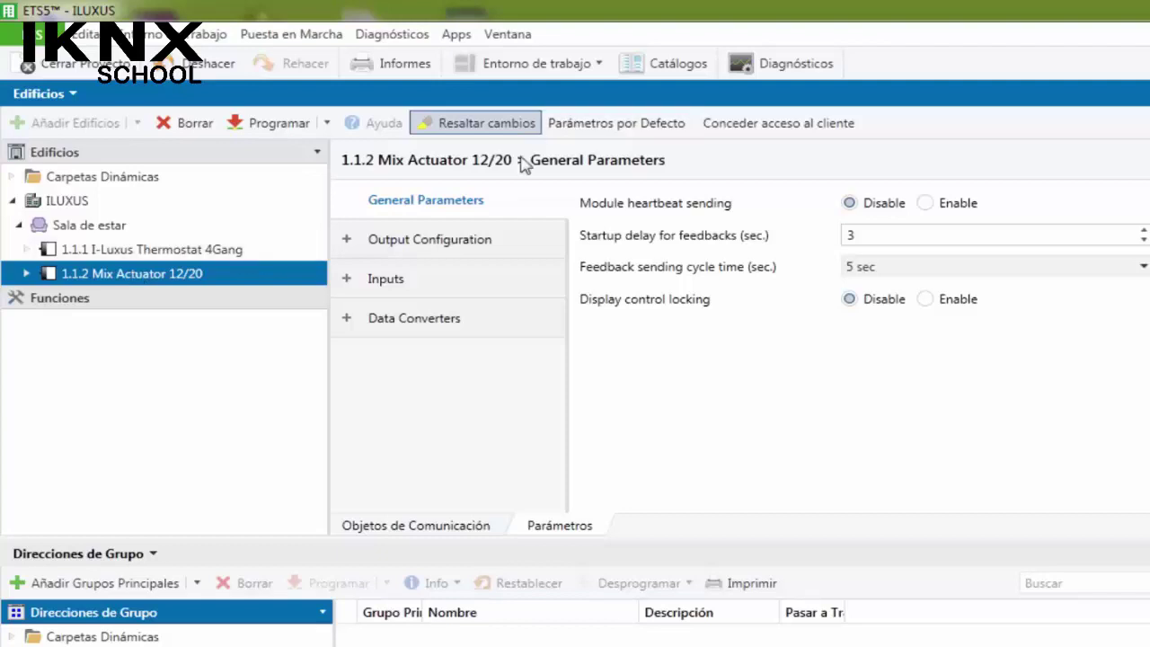
left_click(374, 240)
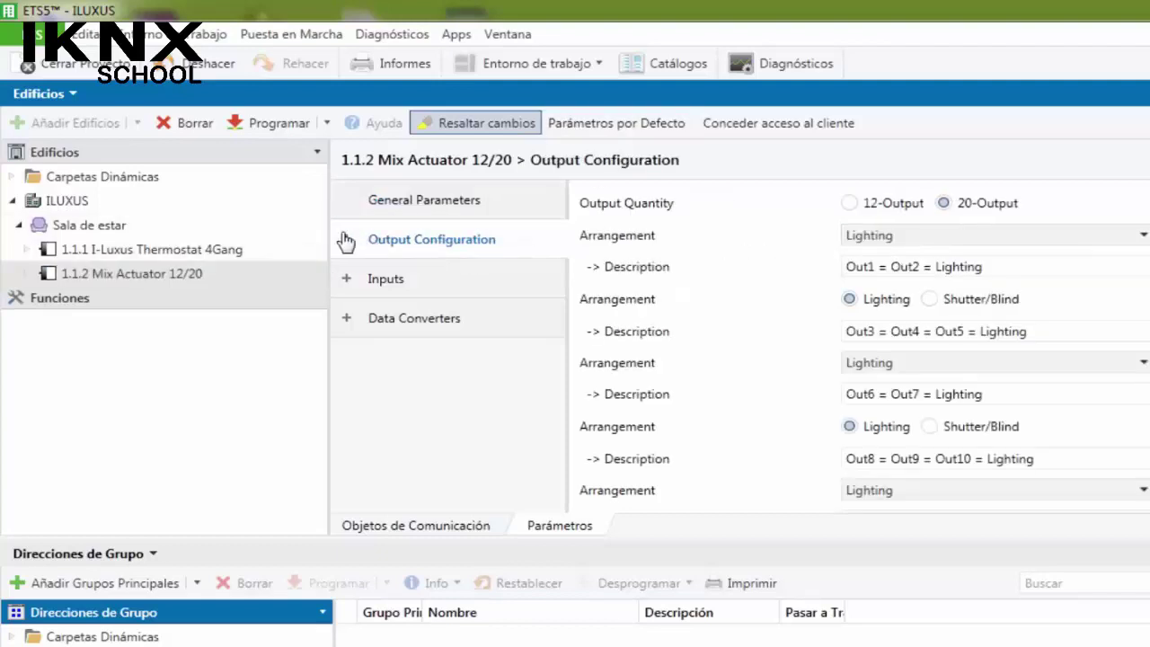
left_click(853, 206)
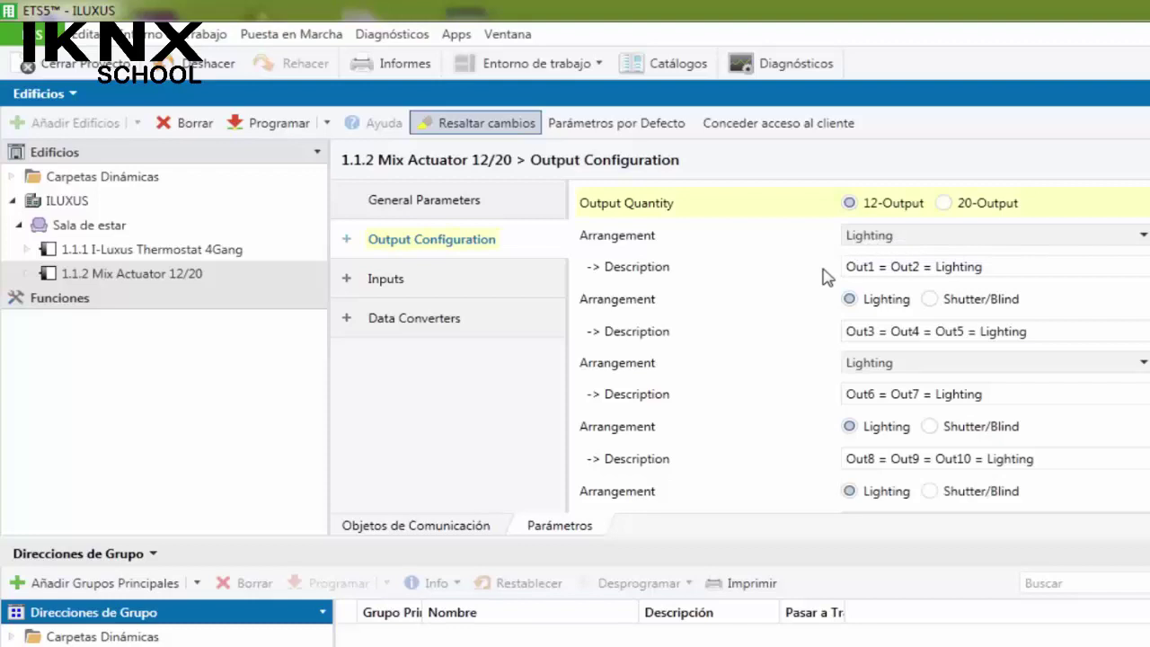
left_click(882, 239)
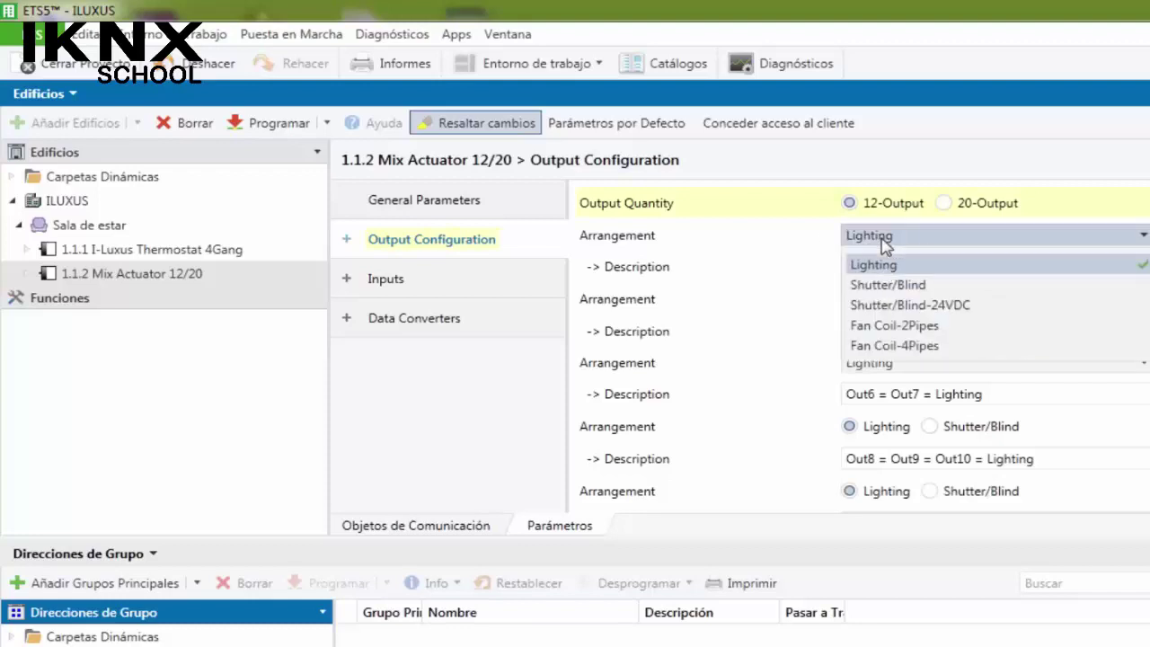
left_click(890, 344)
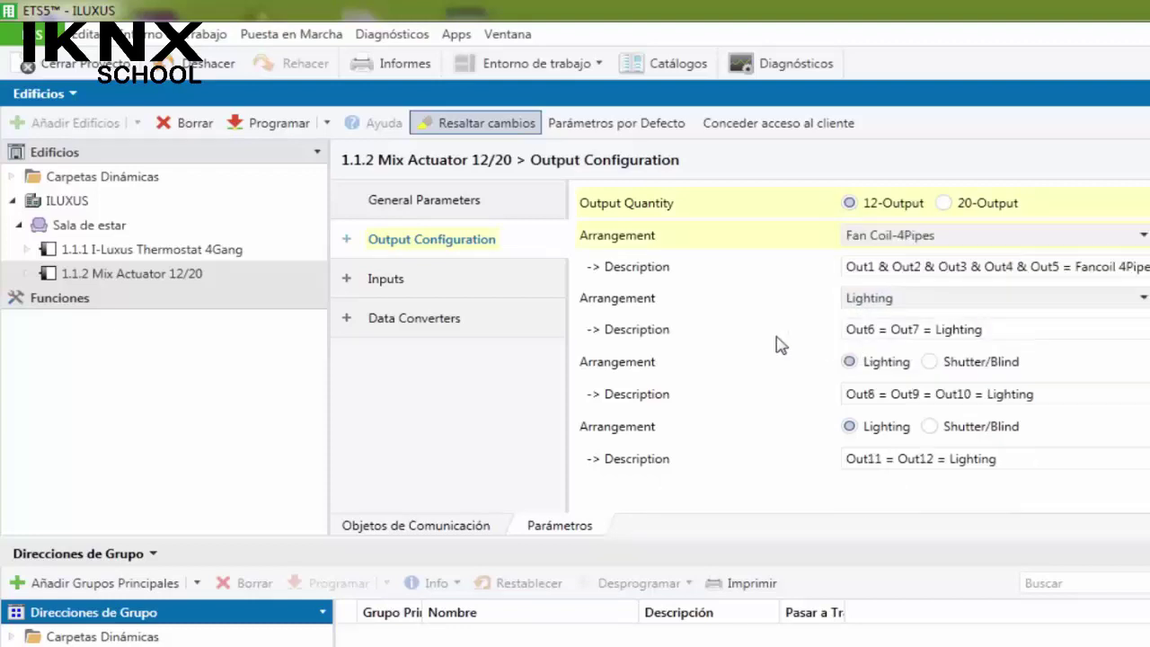
Step: View the fan coil parameters of Output 1/2/3/4/5 and collapse the Output Configuration group
left_click(349, 241)
left_click(435, 281)
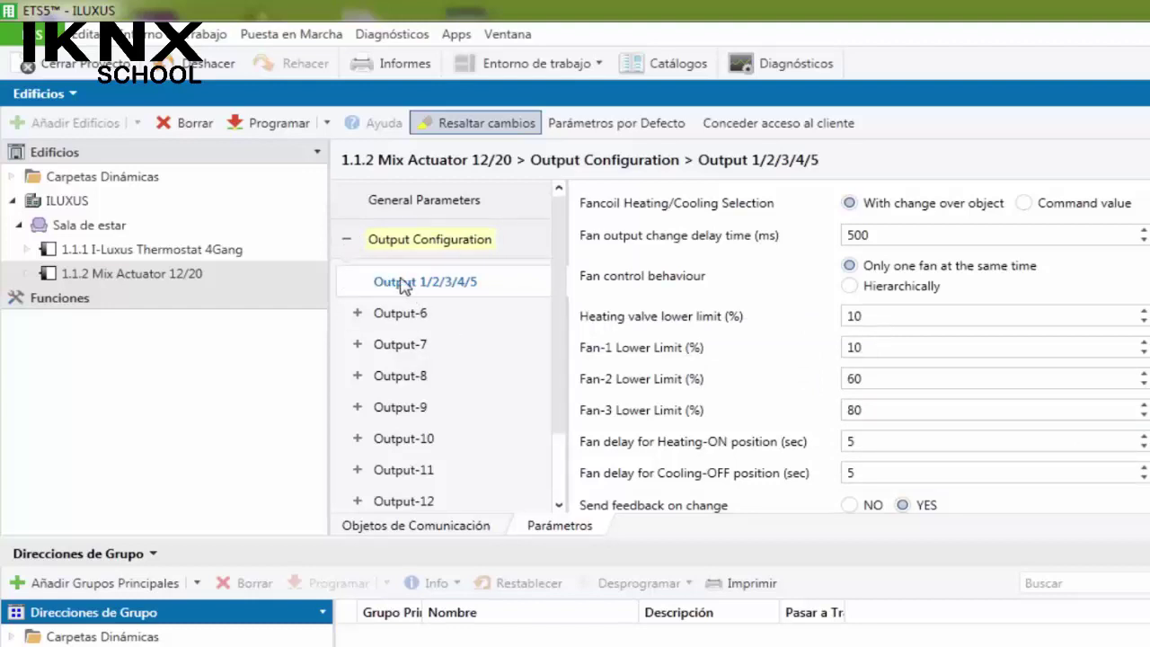
left_click(349, 241)
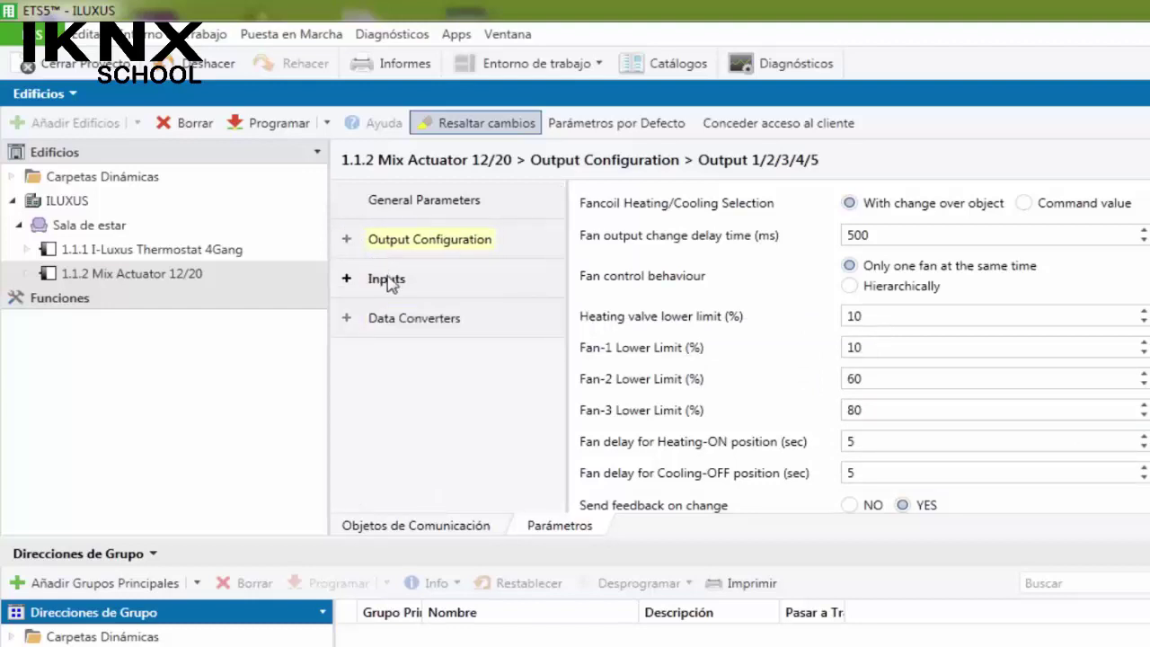
Step: Set Input 1 to the Switching function with switching value ON, and send its object value after bus voltage recovery
left_click(349, 280)
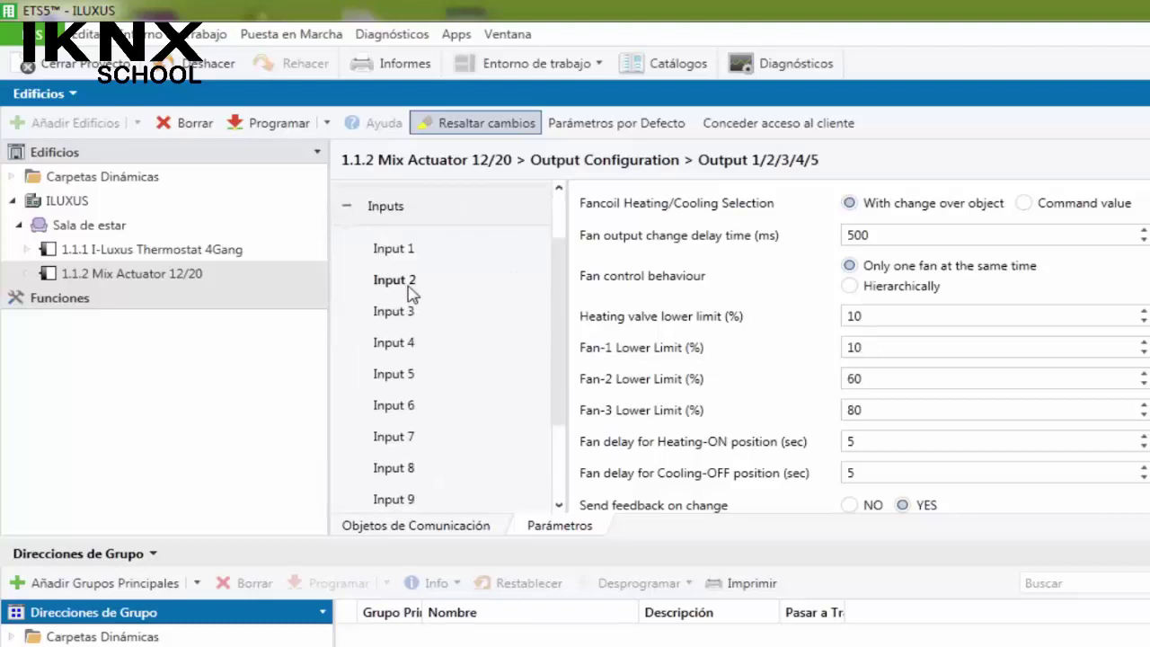
left_click(414, 323)
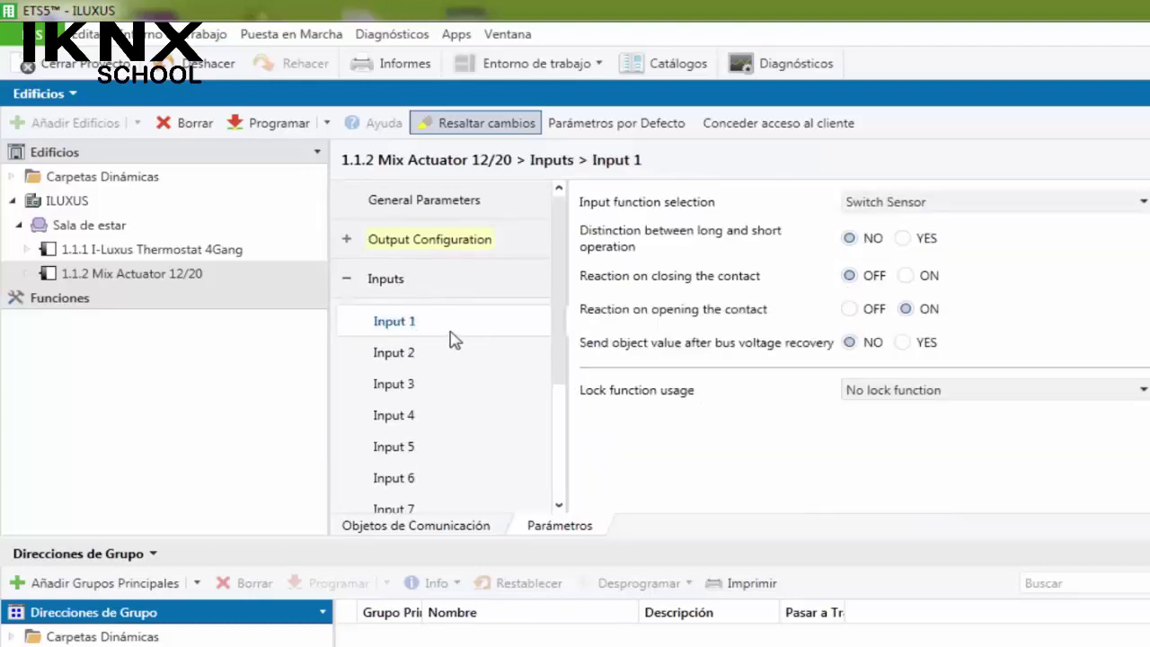
left_click(888, 210)
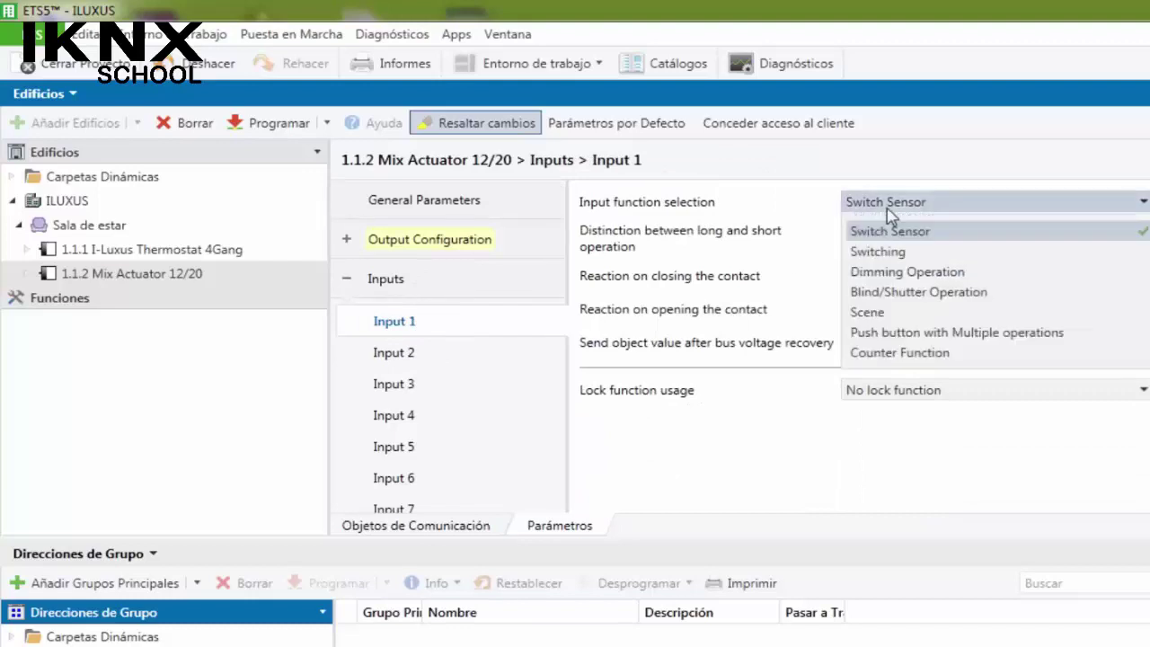
left_click(909, 260)
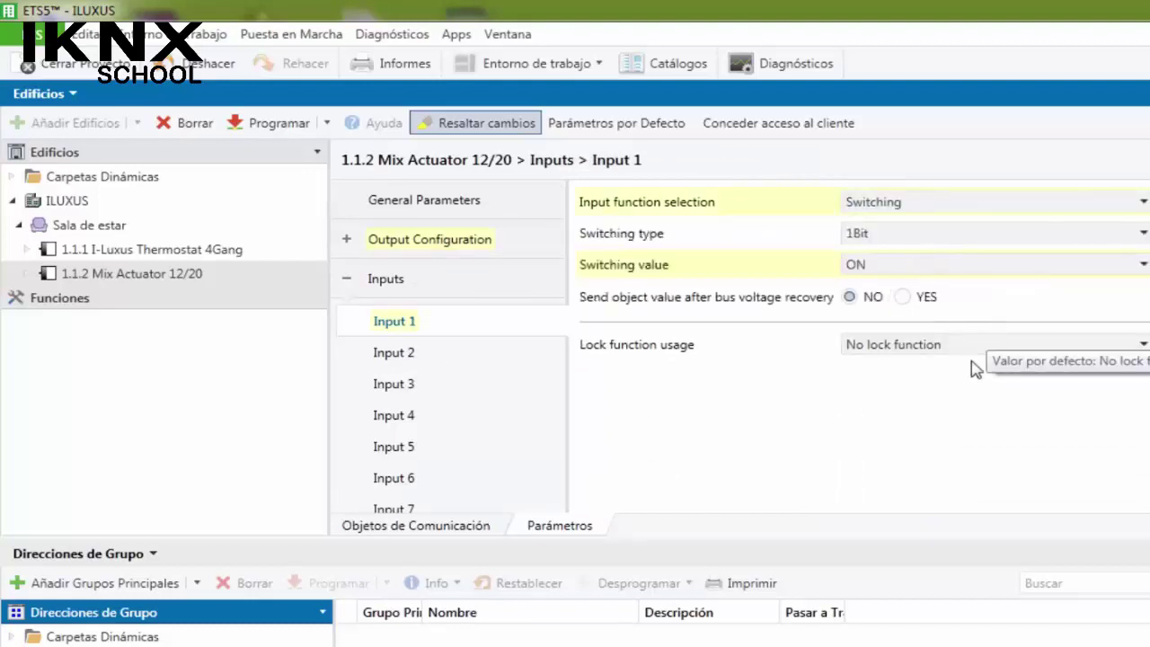
left_click(903, 296)
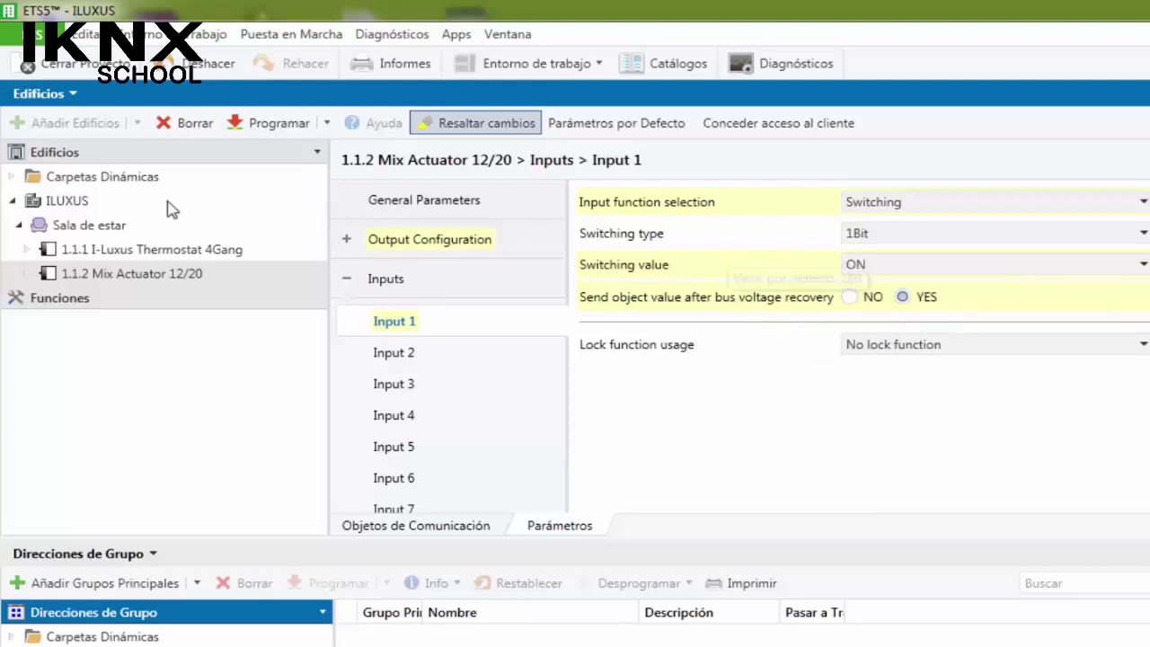
Step: List the Mix Actuator's communication objects and review the fan coil parameters of Output 1/2/3/4/5
left_click(27, 281)
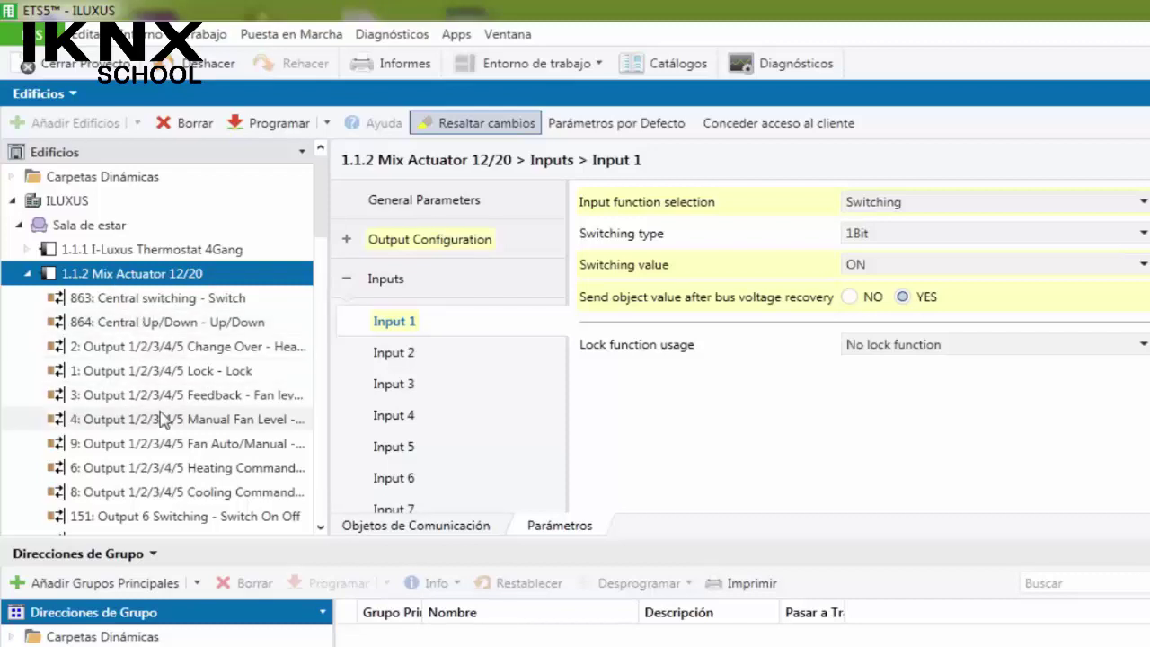
scroll(158, 418, "down", 1)
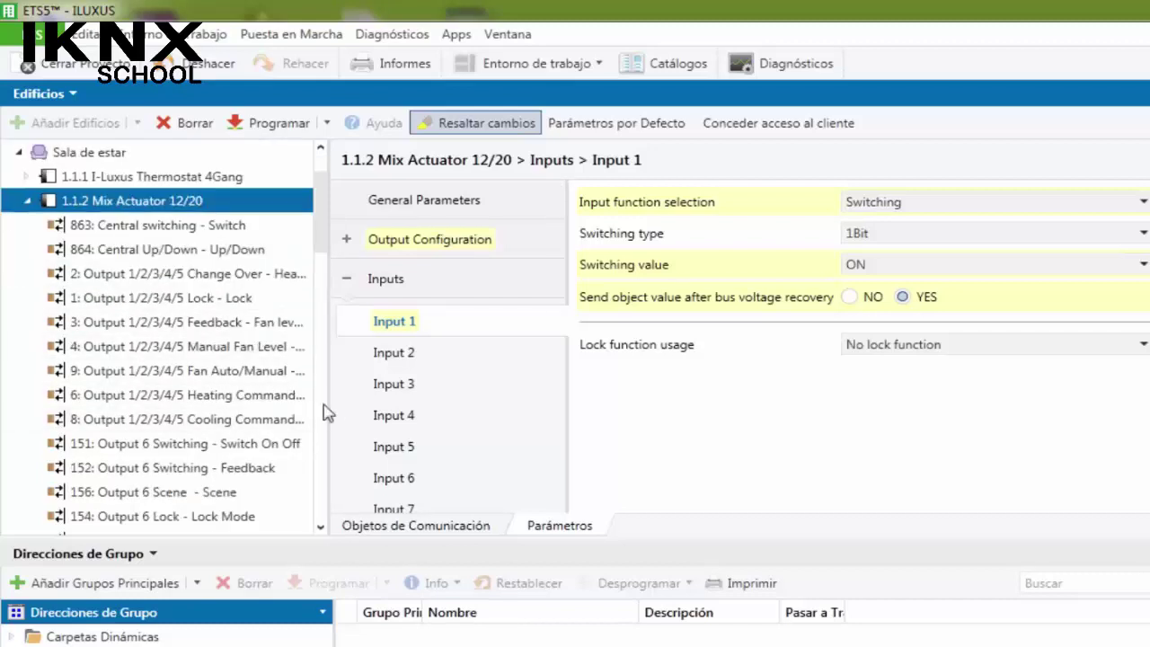
left_click(348, 239)
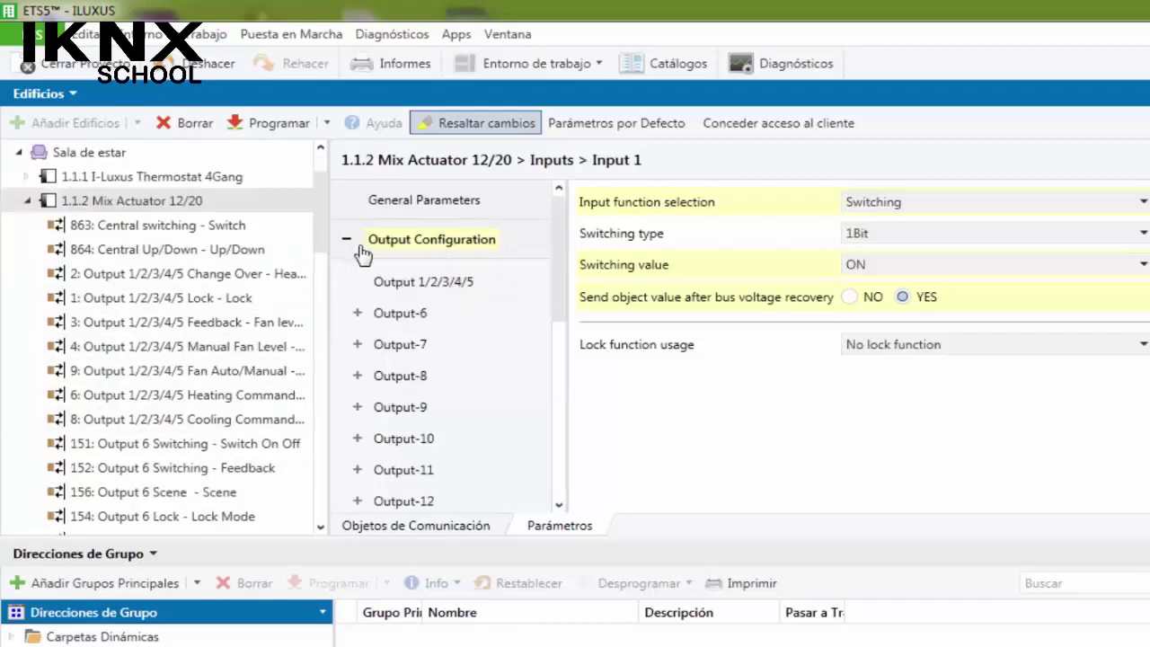
left_click(396, 285)
scroll(730, 359, "down", 5)
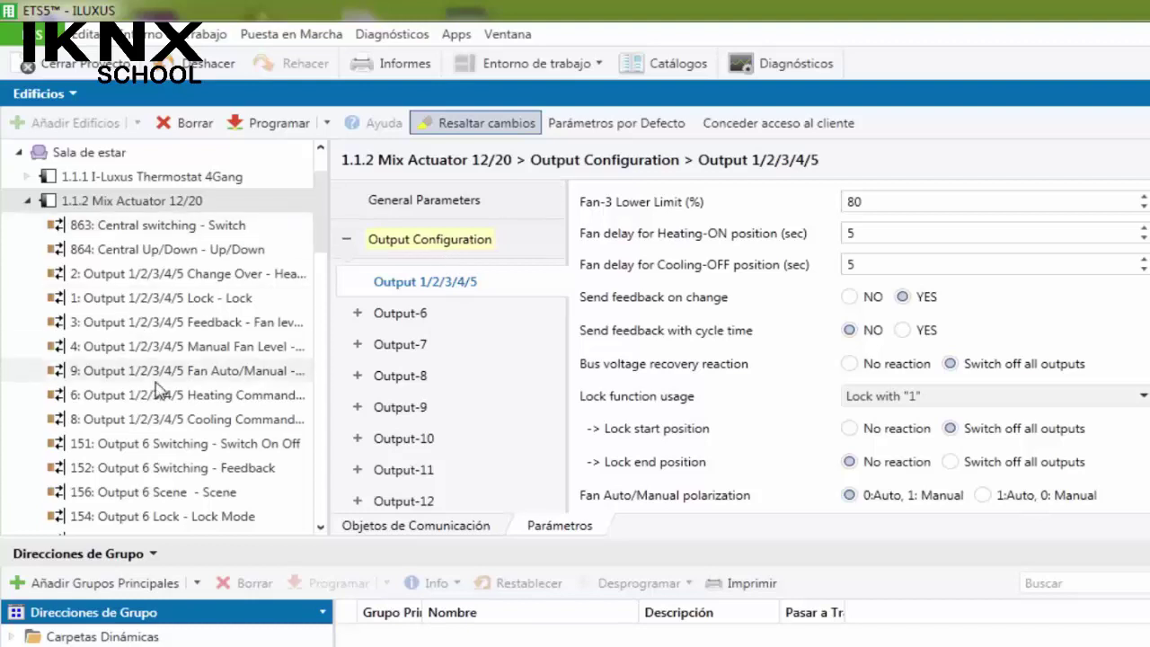
Step: Check Input 1's switching settings, and examine the fan limits, delays, feedback, lock and Auto/Manual polarization of Output 1/2/3/4/5
scroll(382, 422, "down", 3)
scroll(393, 341, "up", 1)
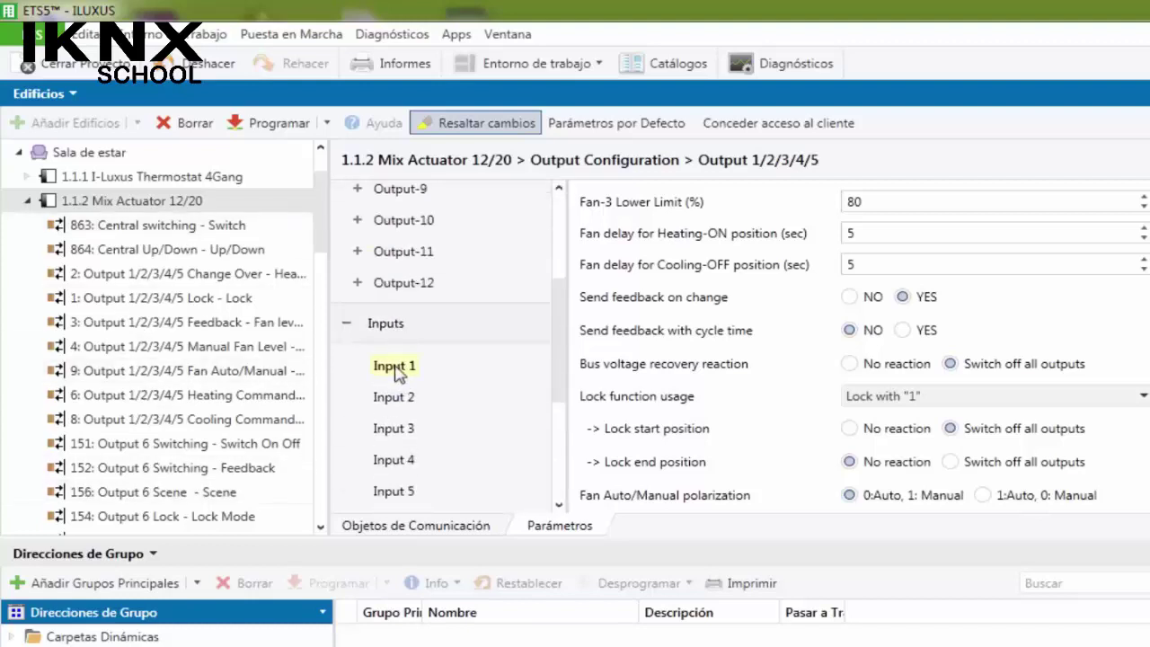
left_click(402, 369)
scroll(422, 351, "up", 5)
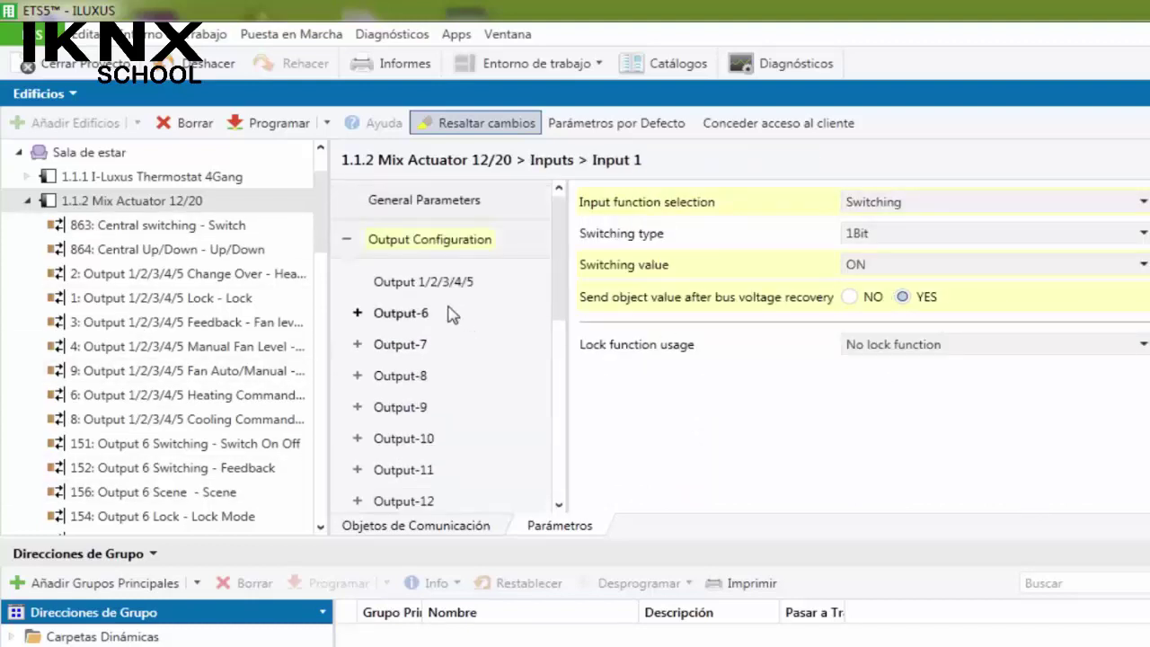
left_click(436, 284)
scroll(775, 401, "down", 5)
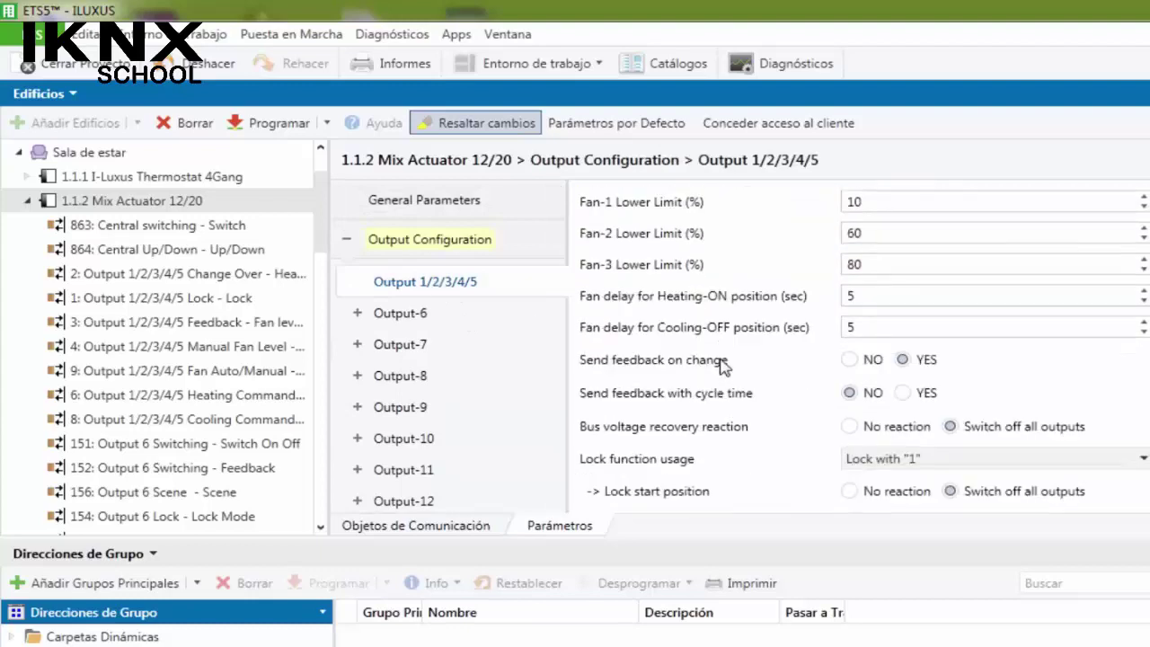
scroll(774, 401, "down", 1)
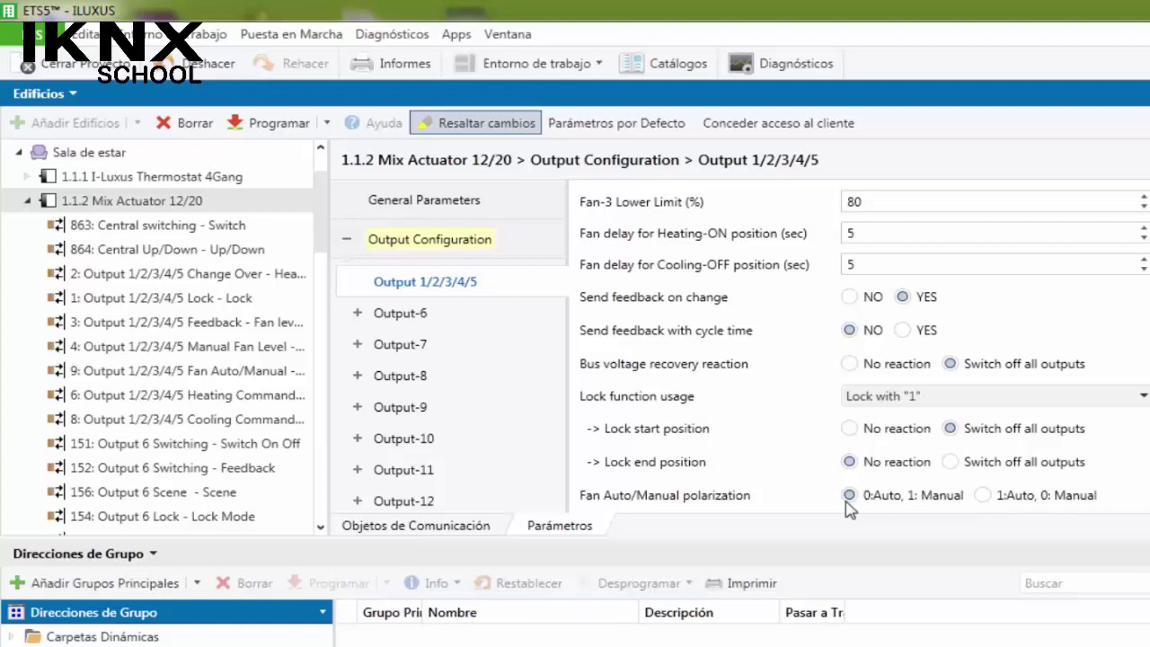
scroll(439, 415, "down", 3)
Step: Recheck Input 1's switching value and compare it with the feedback and Fan Auto/Manual settings of Output 1/2/3/4/5
left_click(412, 408)
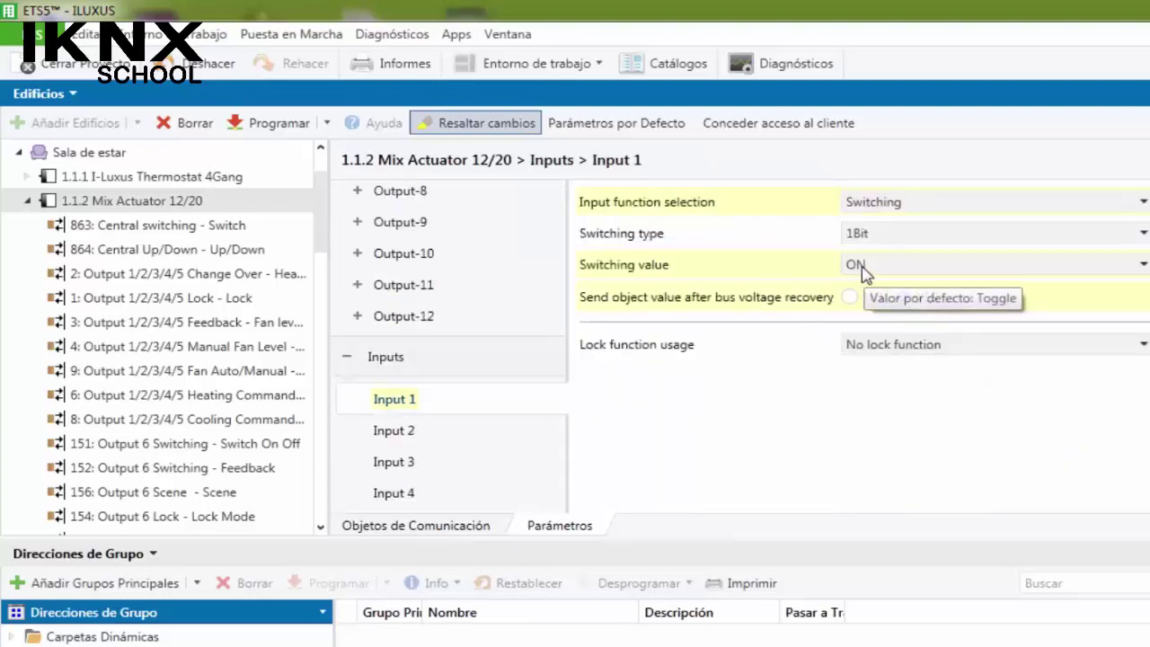
scroll(467, 296, "up", 5)
left_click(452, 280)
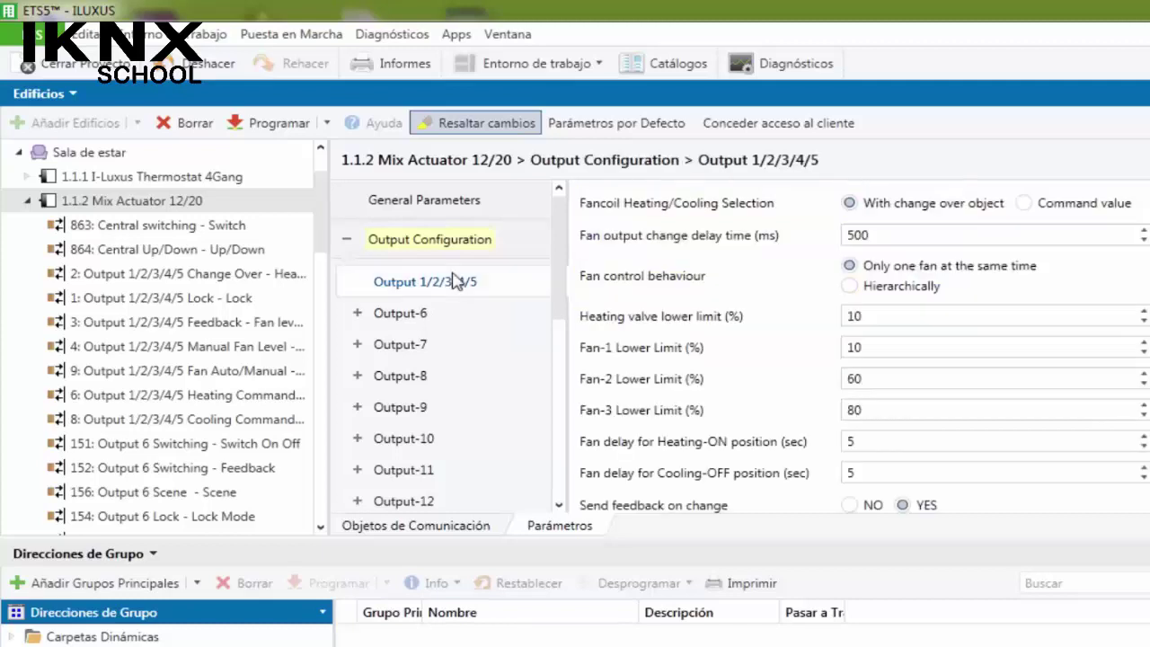
scroll(764, 449, "down", 3)
scroll(764, 449, "down", 2)
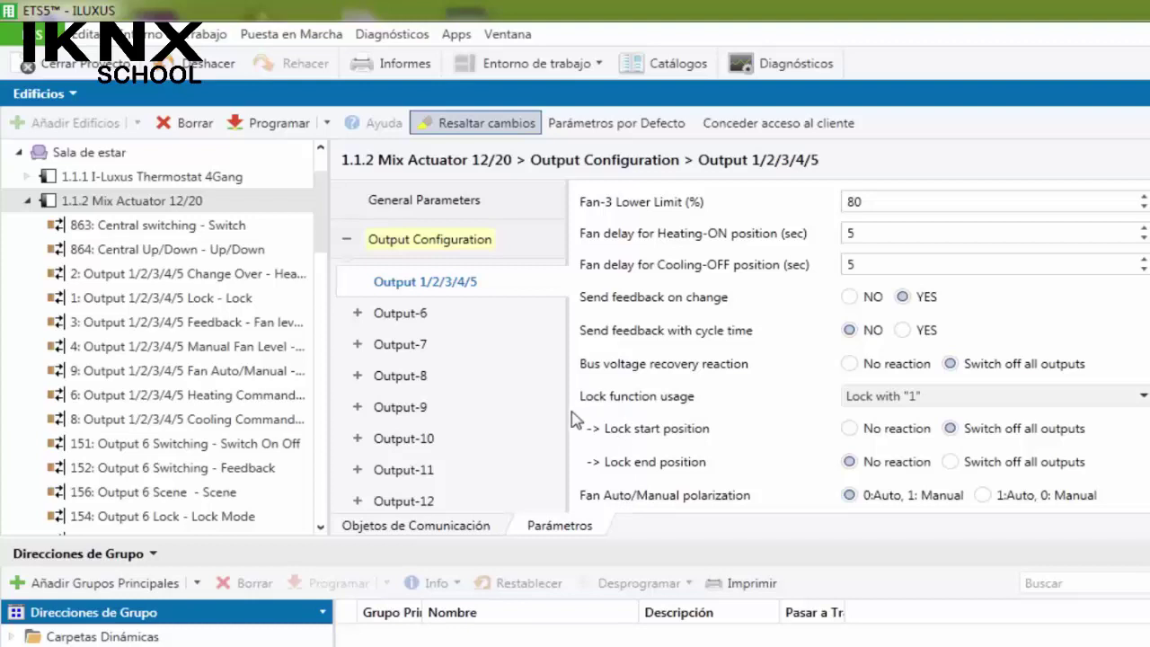
Step: Widen the building tree to show full object names, and examine the Manual Fan Level object alongside the fan coil parameters
left_click_drag(327, 363, 463, 393)
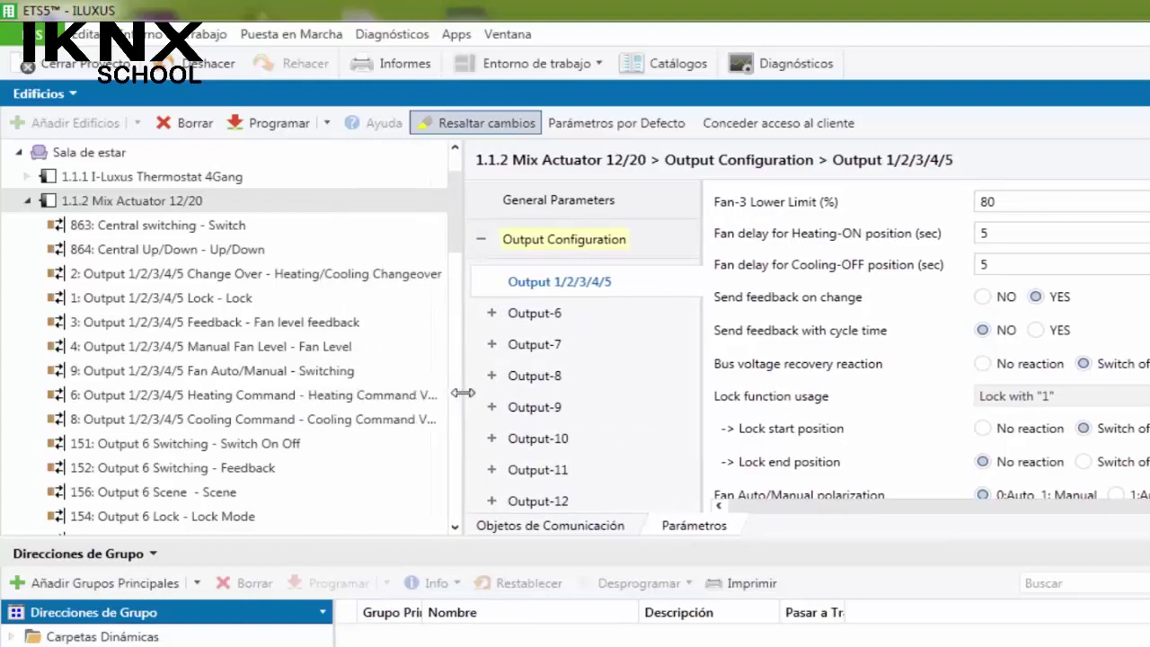
left_click(194, 357)
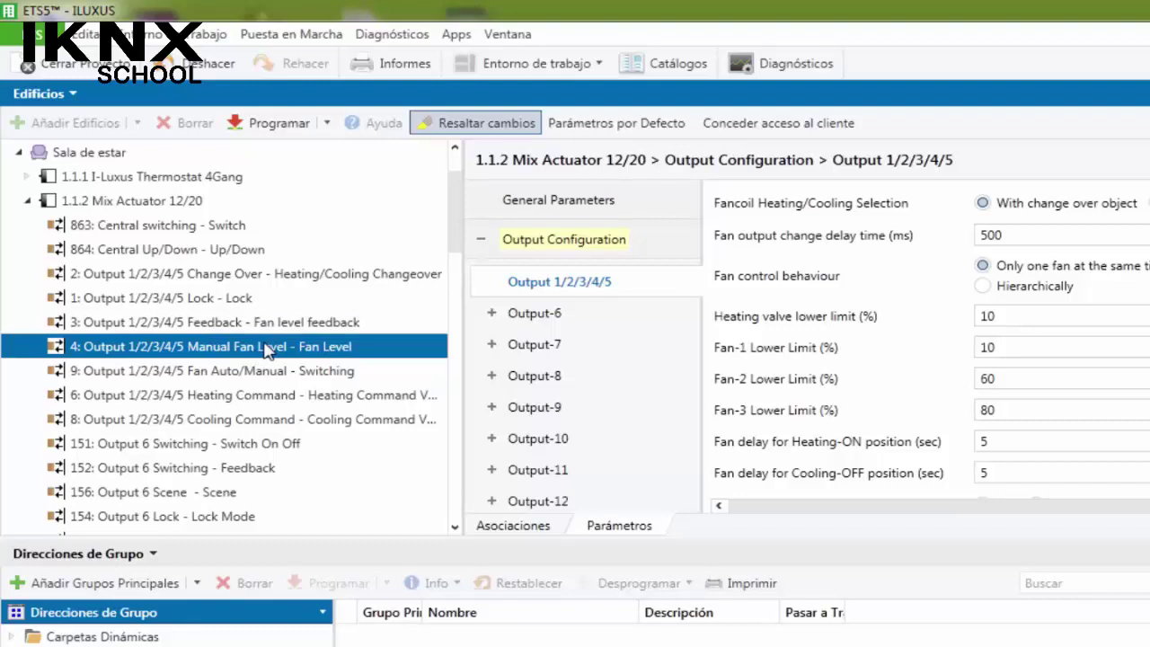
scroll(889, 310, "down", 3)
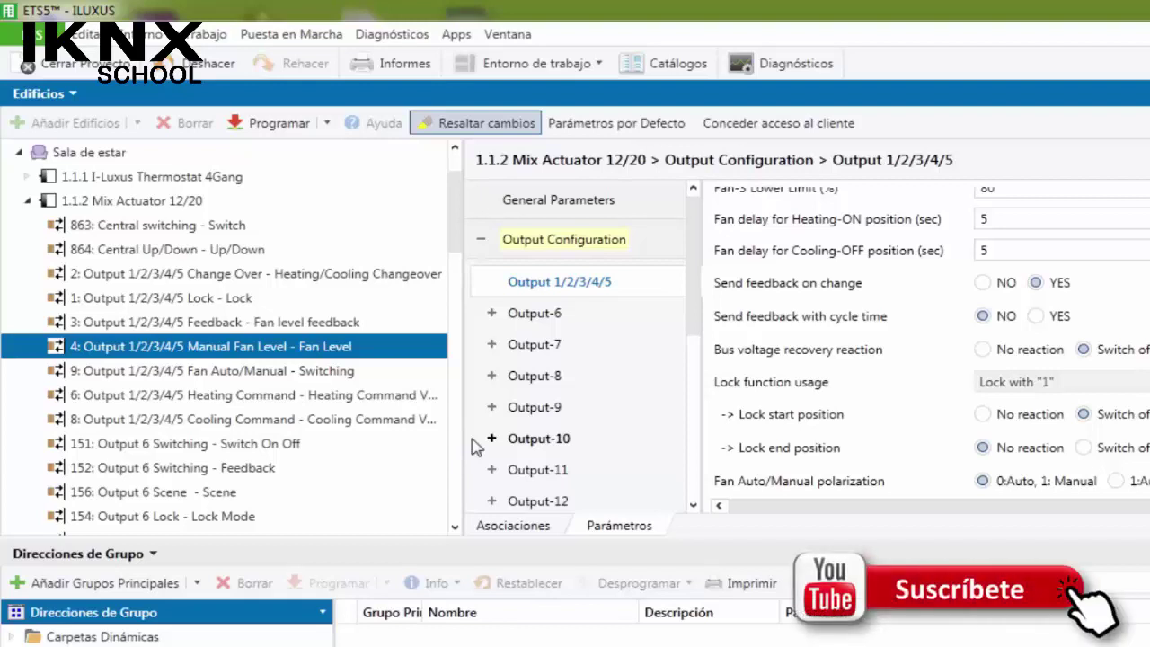
scroll(126, 449, "down", 5)
scroll(149, 472, "up", 5)
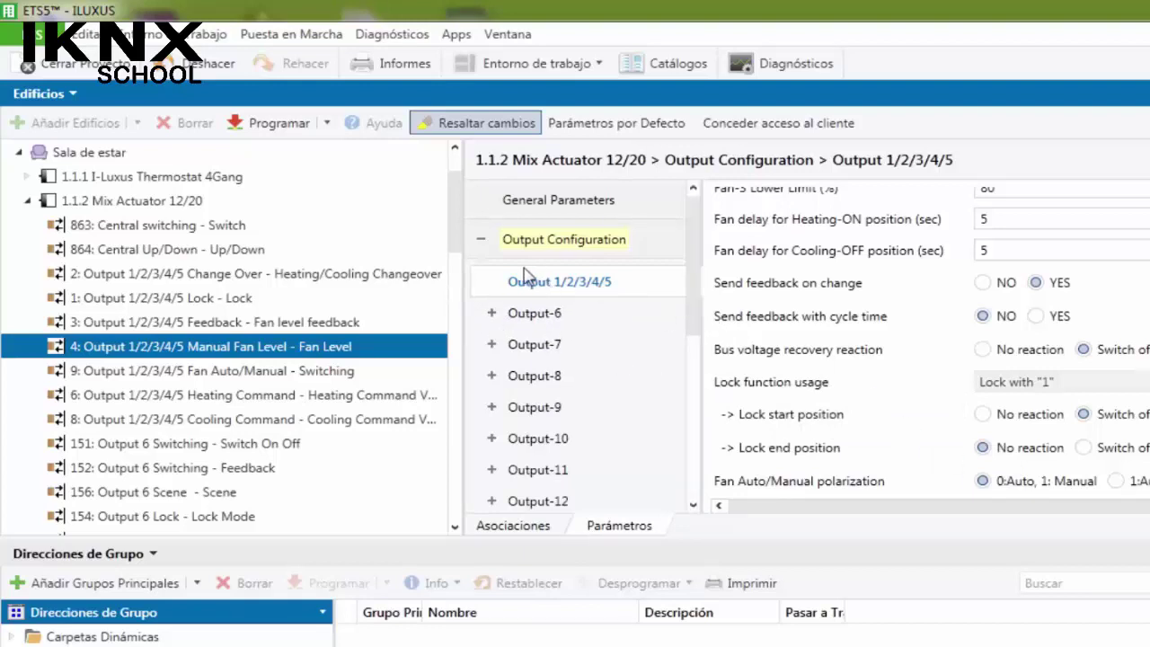
Step: Collapse the Output Configuration and Inputs parameter groups and the Mix Actuator's communication object list
left_click(481, 241)
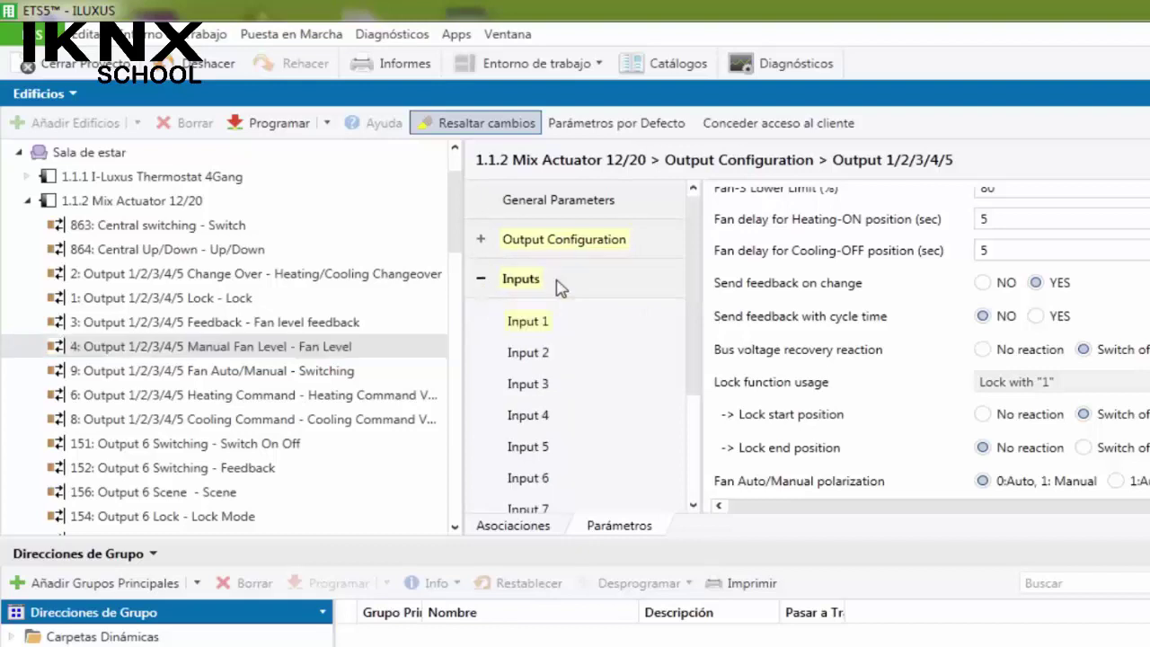
left_click(480, 279)
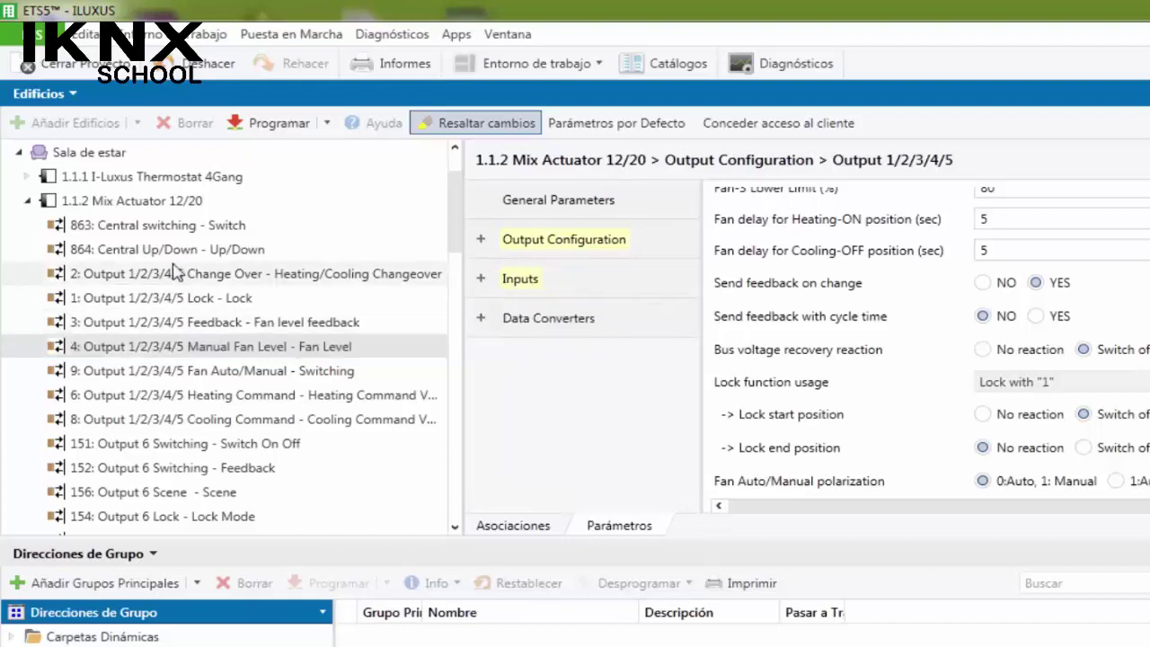
left_click(28, 201)
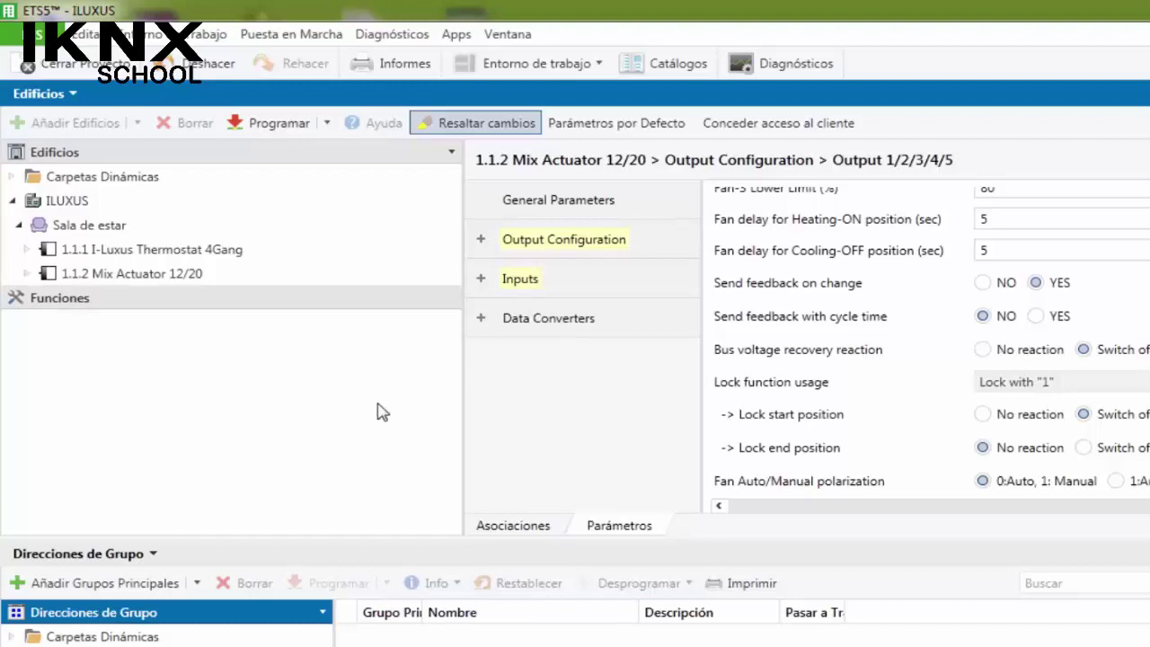
Step: Add a main group named "Fan coil" to the group addresses
left_click(542, 64)
left_click(542, 65)
left_click(542, 65)
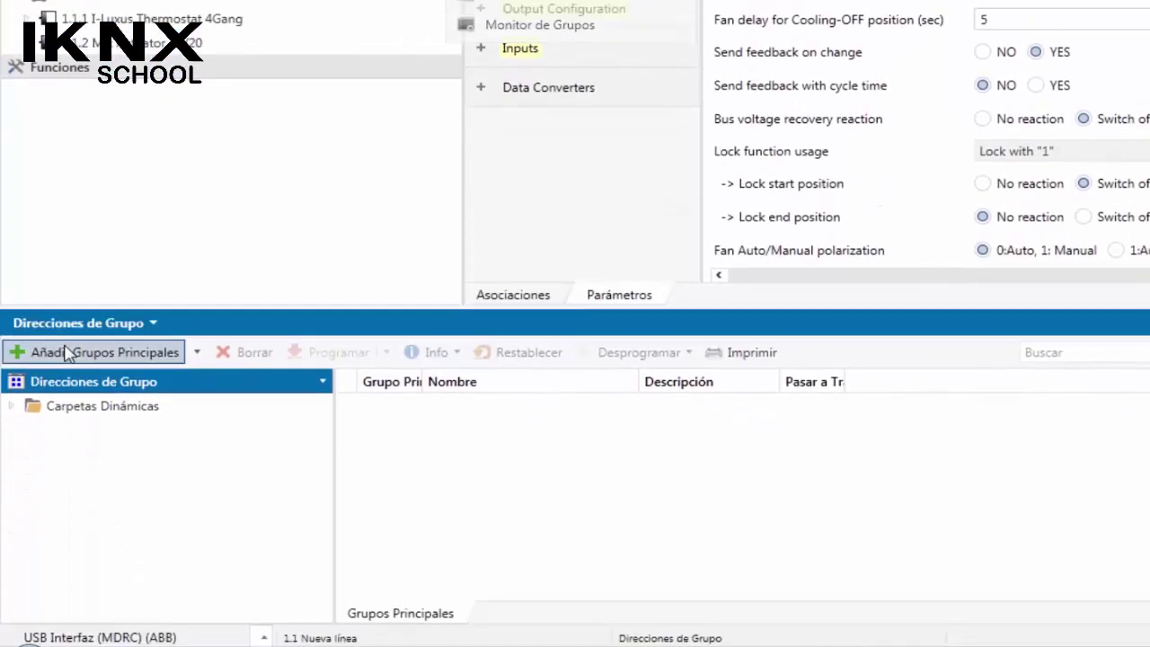
left_click(105, 552)
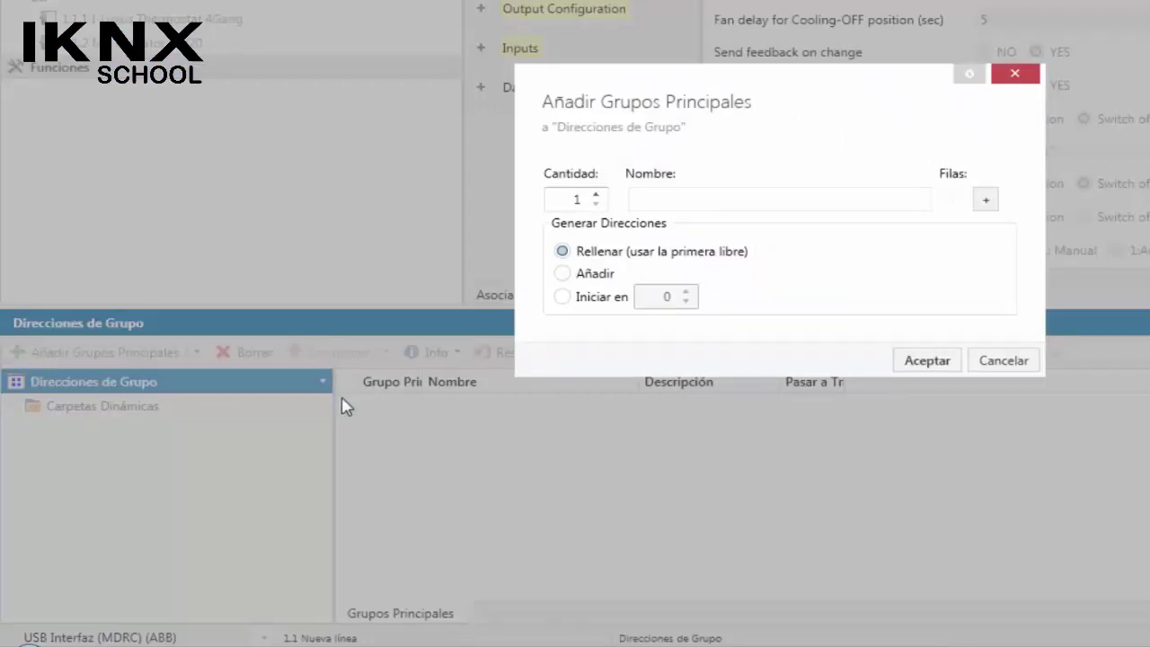
type("Fan coil")
left_click(917, 361)
Step: Add an intermediate group named "Fan coil" under the main group 0 Fan coil
right_click(68, 431)
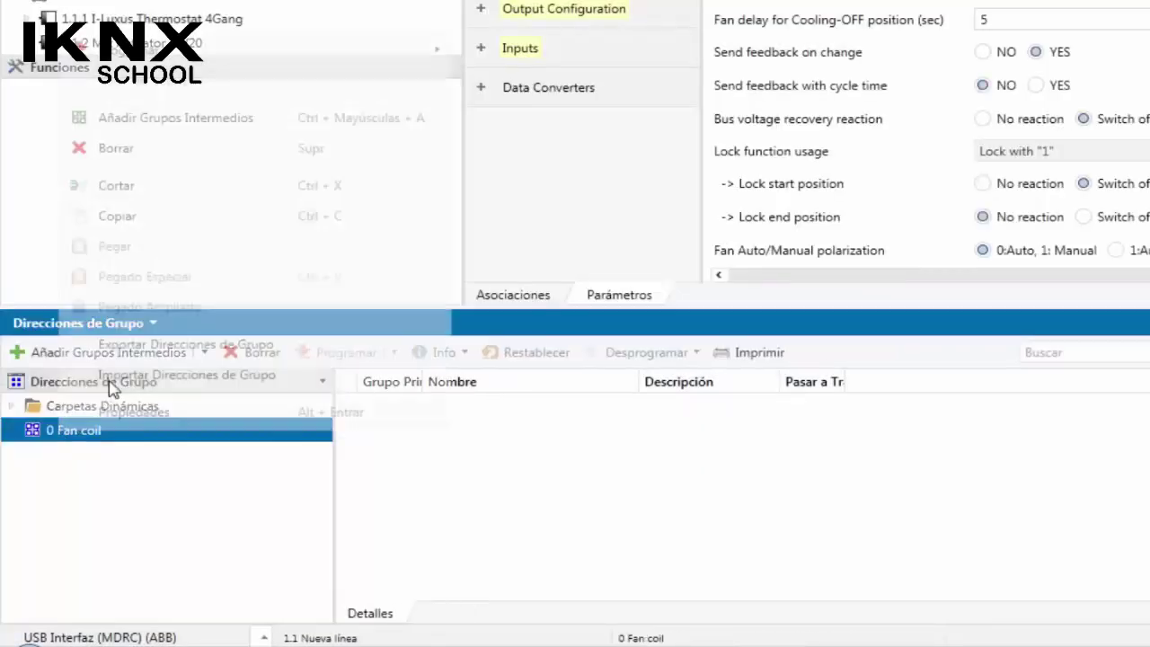
left_click(224, 120)
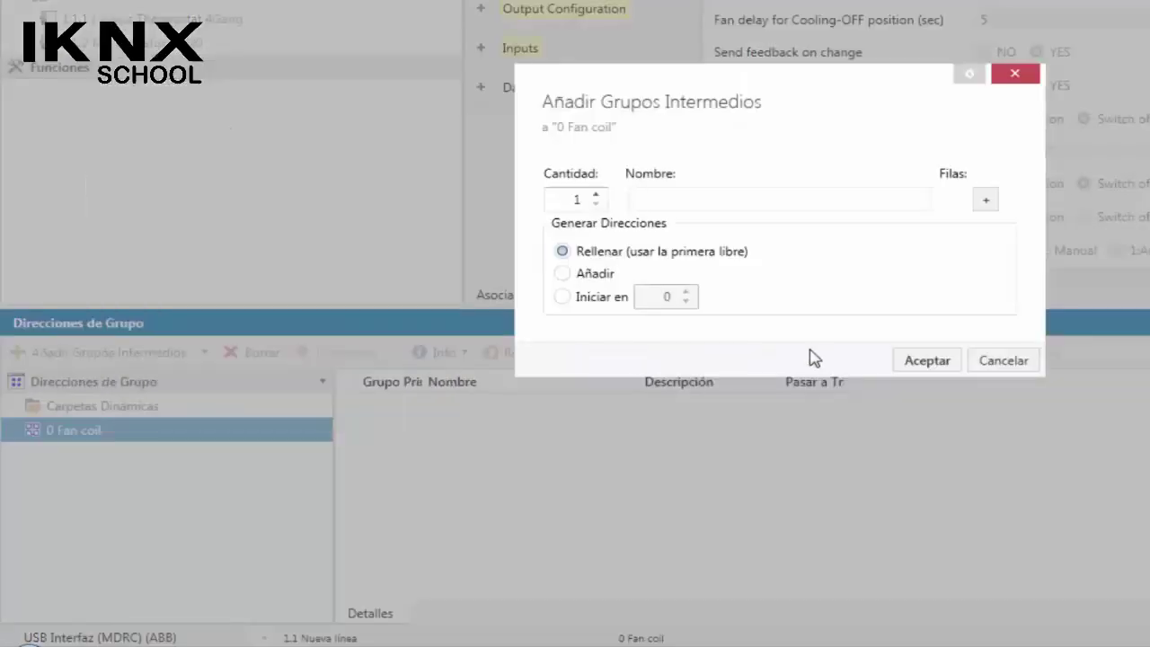
type("Fan coil")
left_click(933, 367)
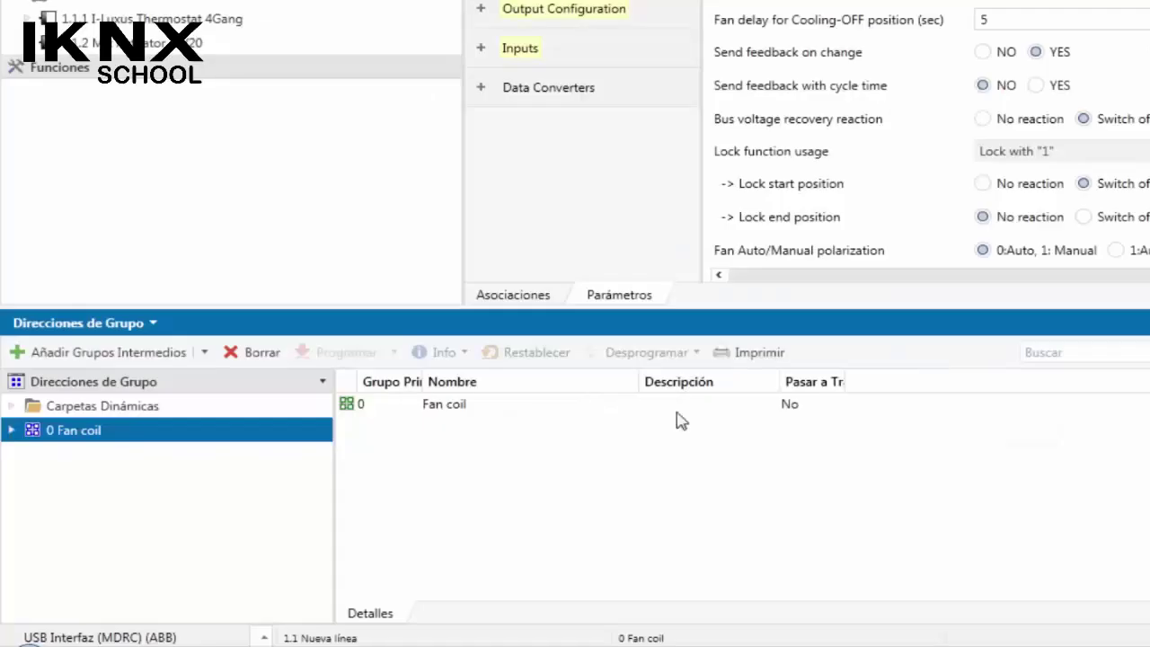
Step: Start adding group addresses under the intermediate group 0/0 Fan coil, naming the first one "Modo Verano/Invierno"
left_click(11, 431)
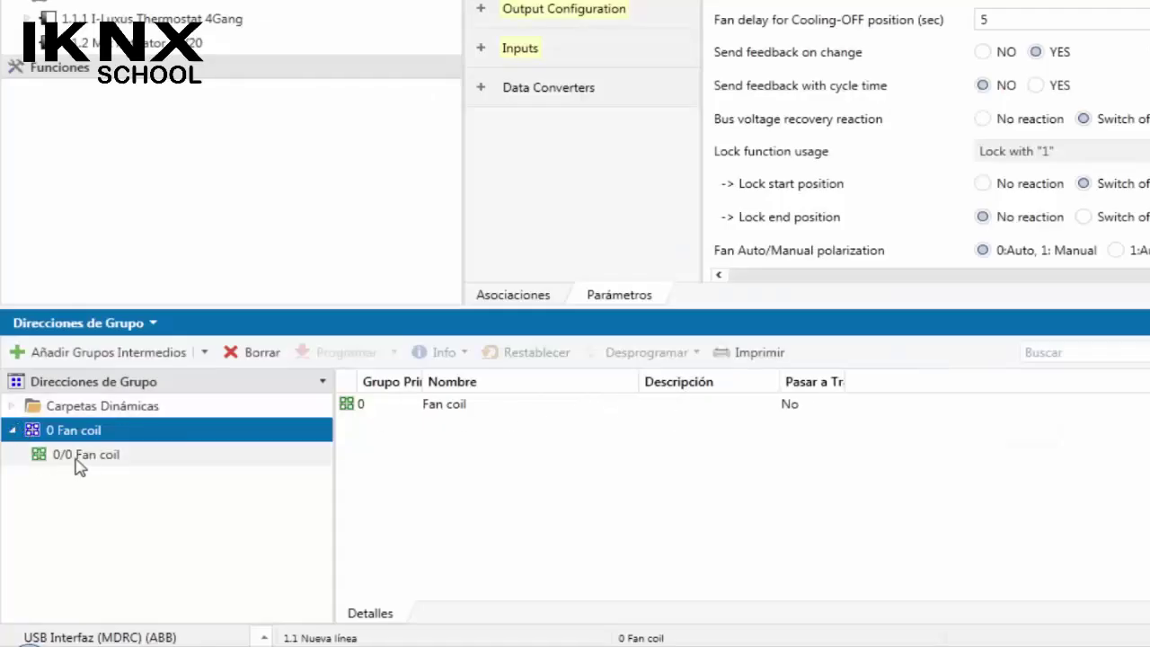
left_click(79, 455)
right_click(79, 456)
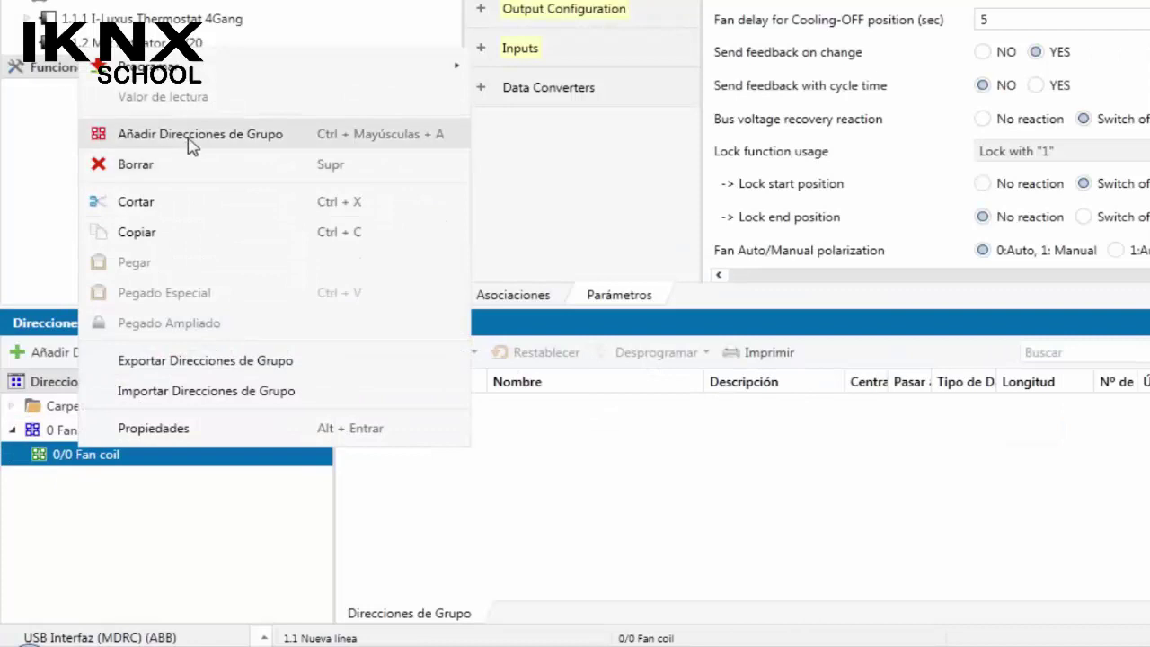
left_click(216, 146)
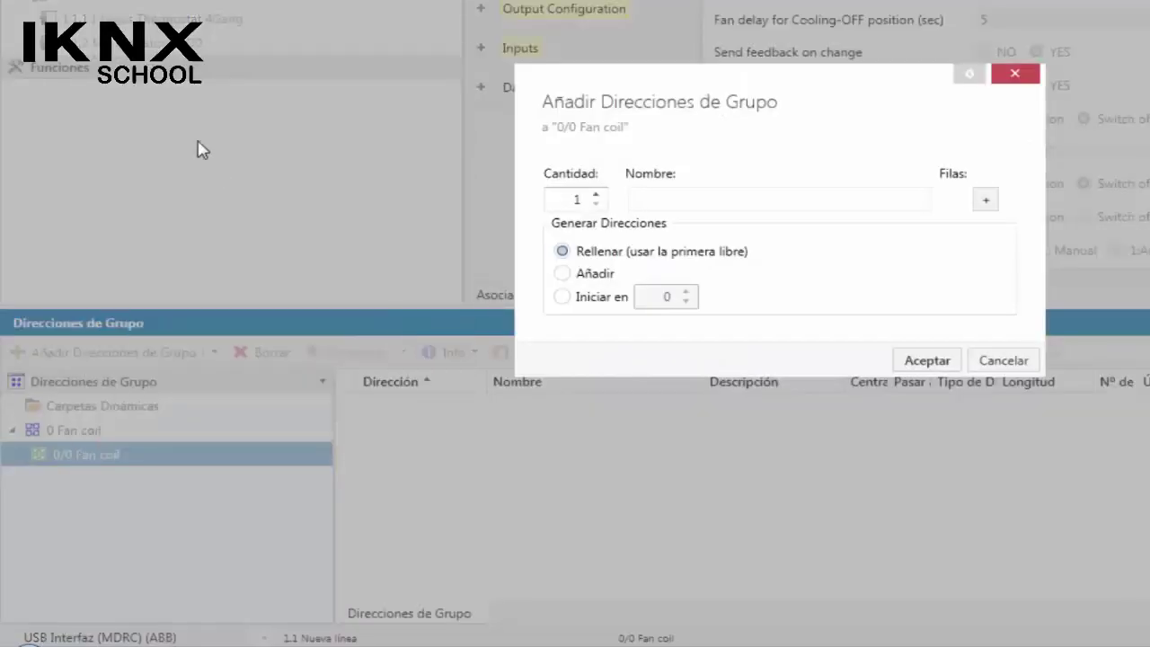
type("Modo Verano/Invierno")
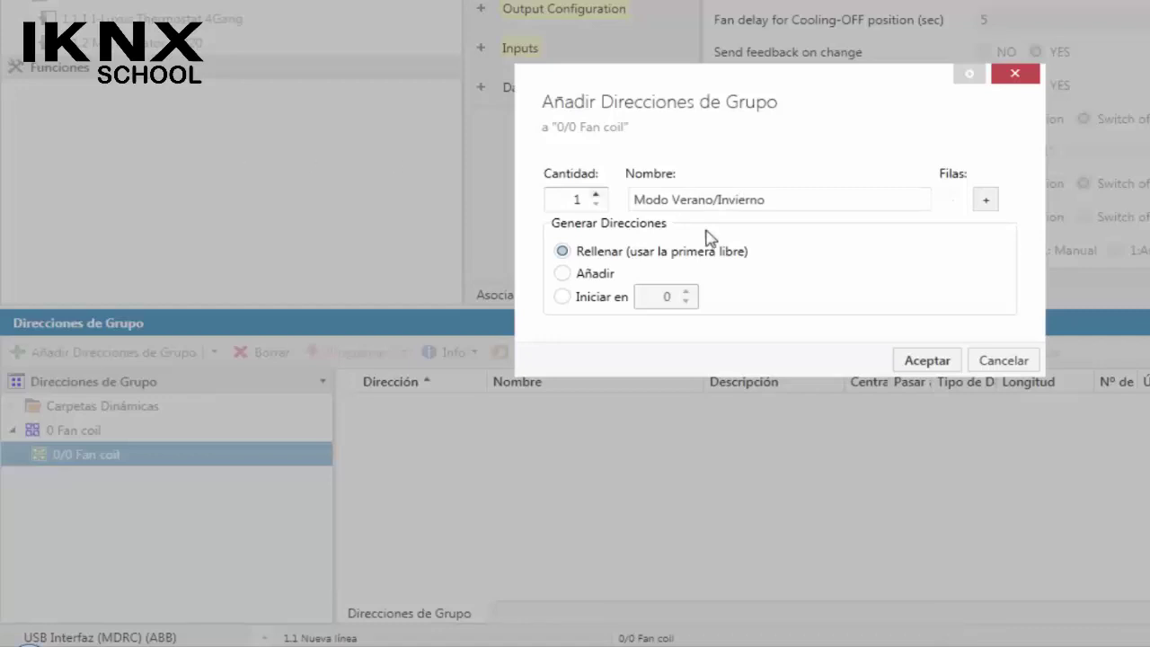
Step: Add two more group address rows named "Demanda Frío" and "Demanda Calor"
left_click(987, 199)
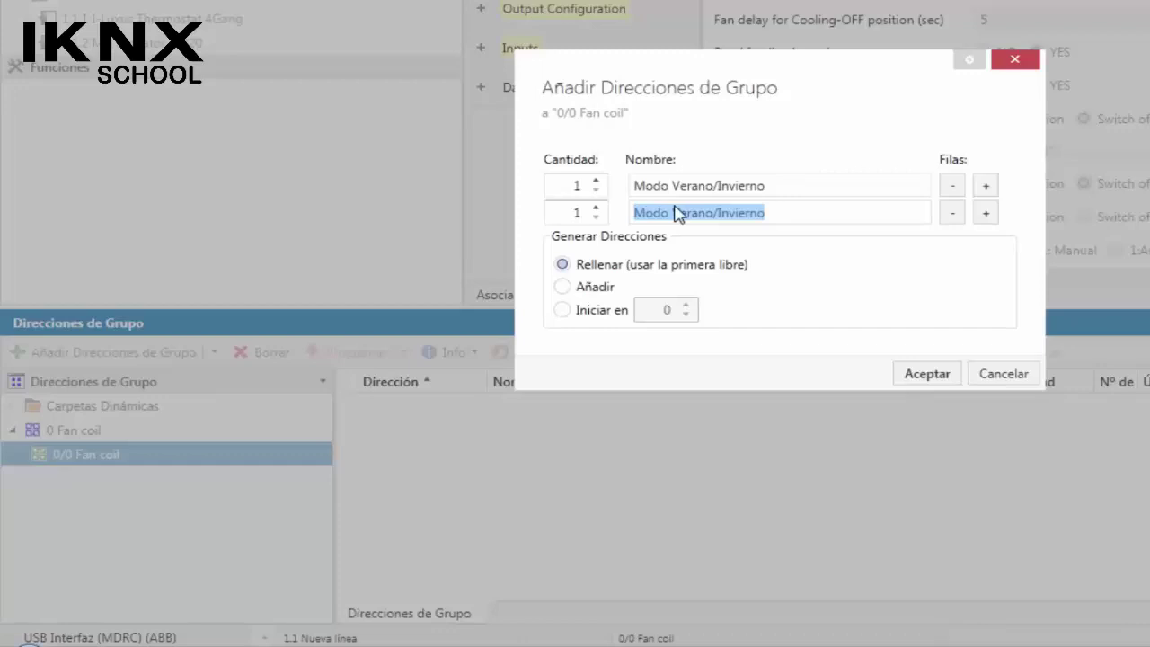
type("D")
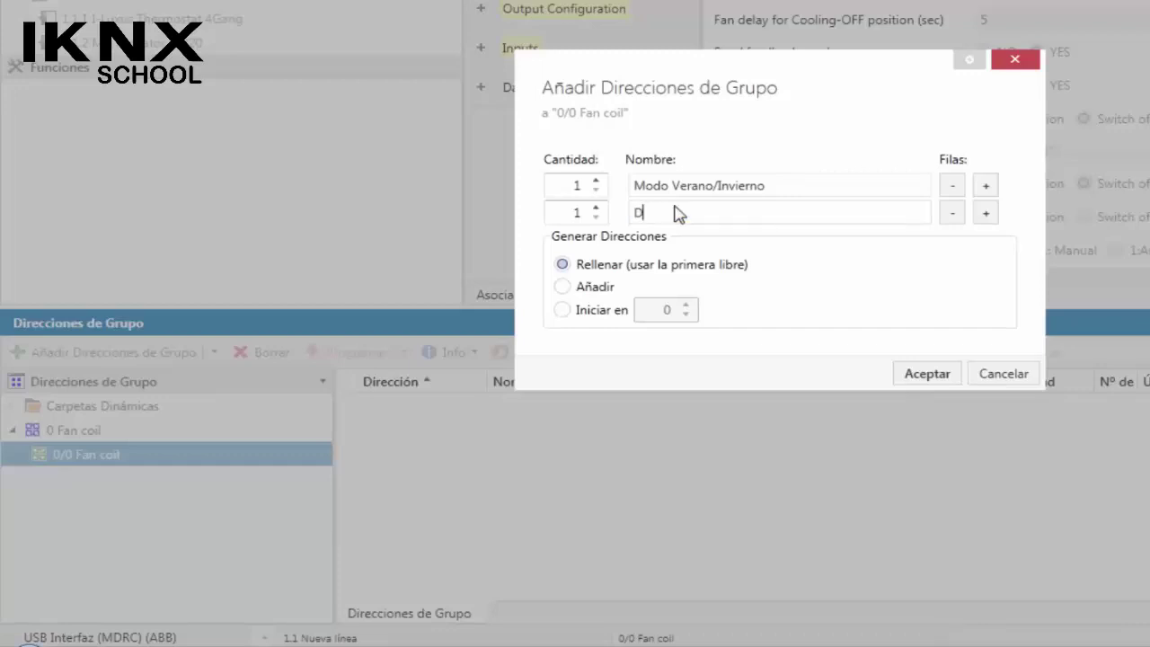
type("emanda Frío")
left_click(986, 214)
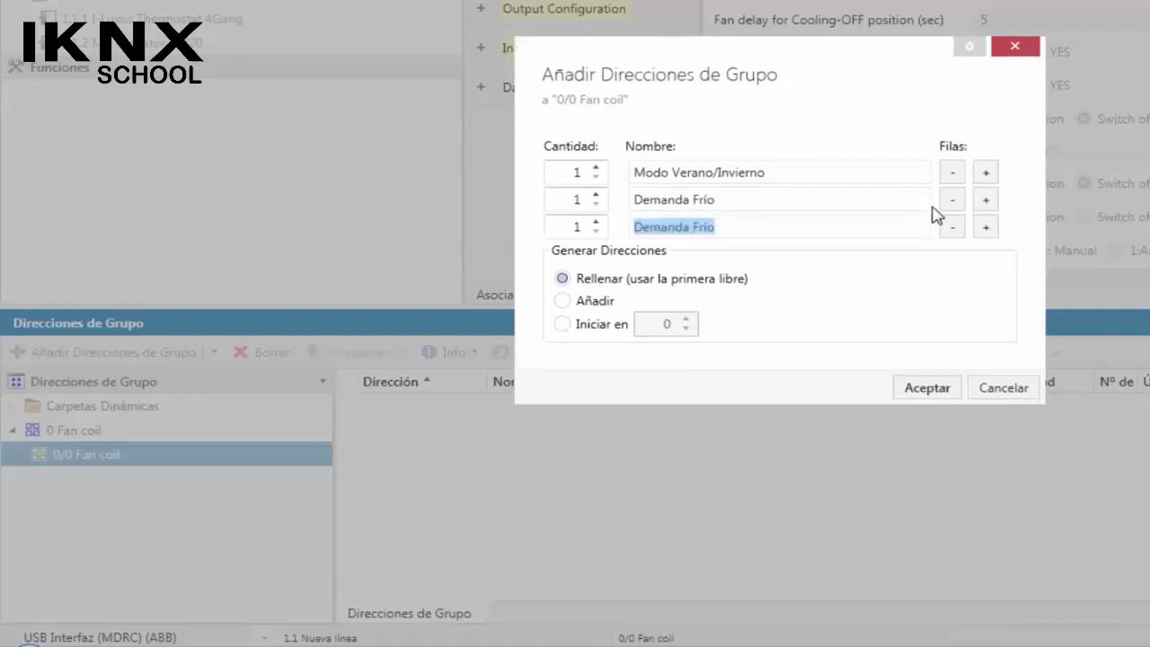
key("End")
key("BackSpace")
key("BackSpace")
key("BackSpace")
key("BackSpace")
key("BackSpace")
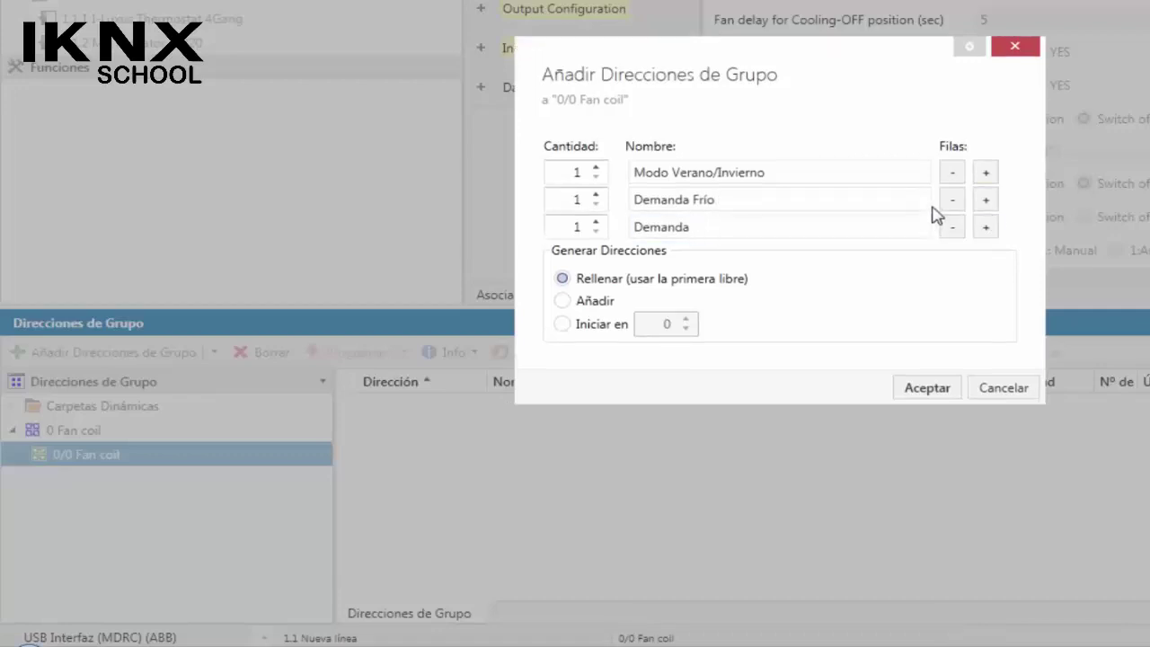
type("Calor")
Step: Add a fourth group address row named "Estado Velocidad Fan coil"
left_click(985, 227)
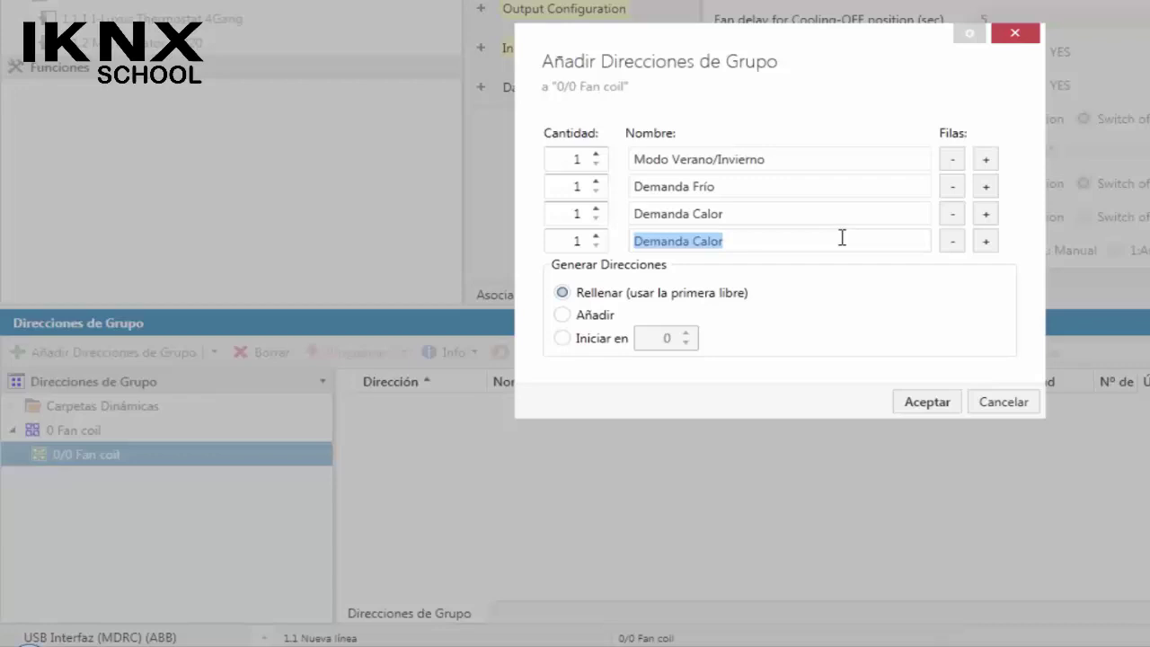
type("R")
key("BackSpace")
type("Esta")
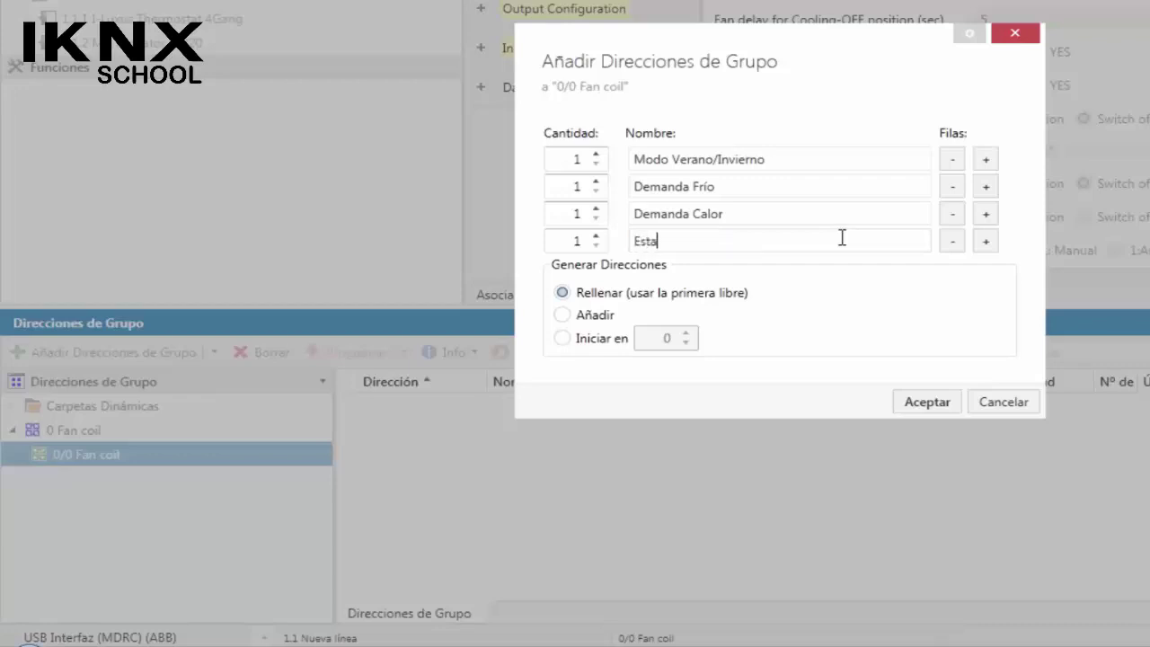
type("do Velocidad Fan coil")
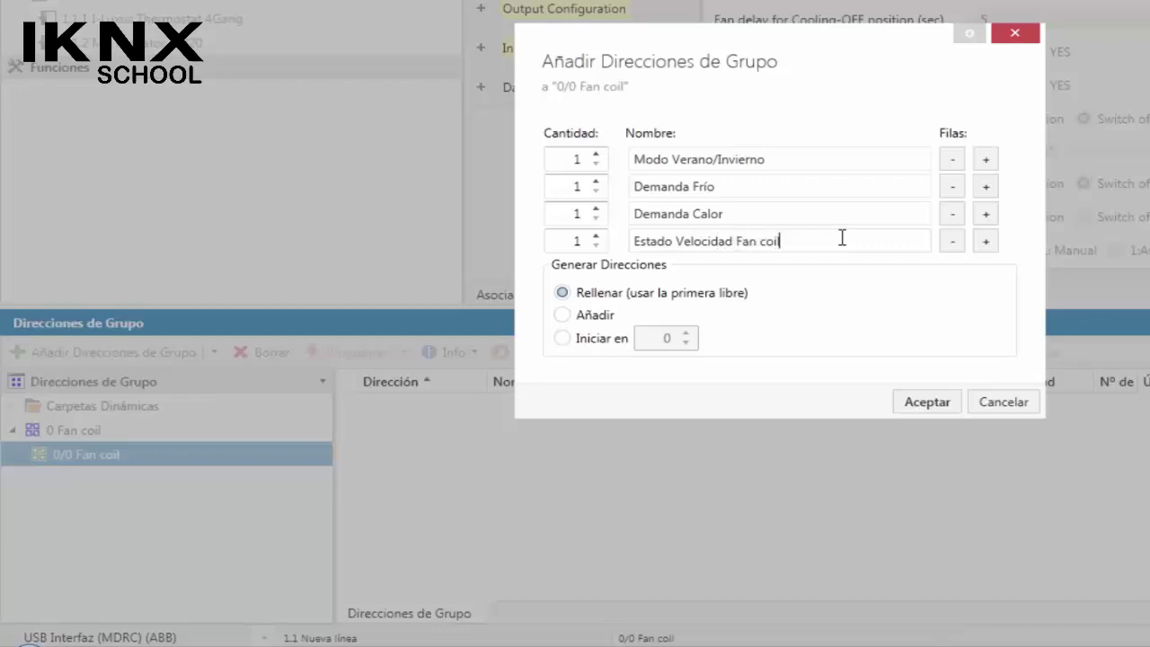
Step: Add a fifth group address row and shorten its copied name to "Velocidad Fan coil"
left_click(987, 242)
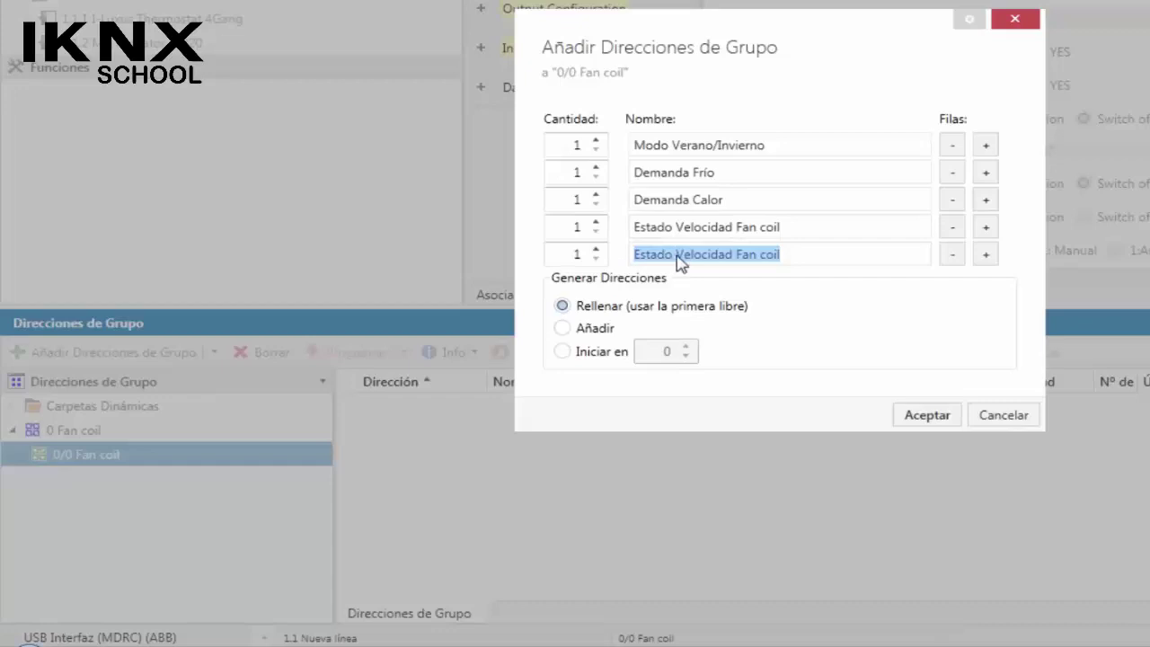
left_click(681, 259)
left_click_drag(676, 256, 604, 259)
key("Home")
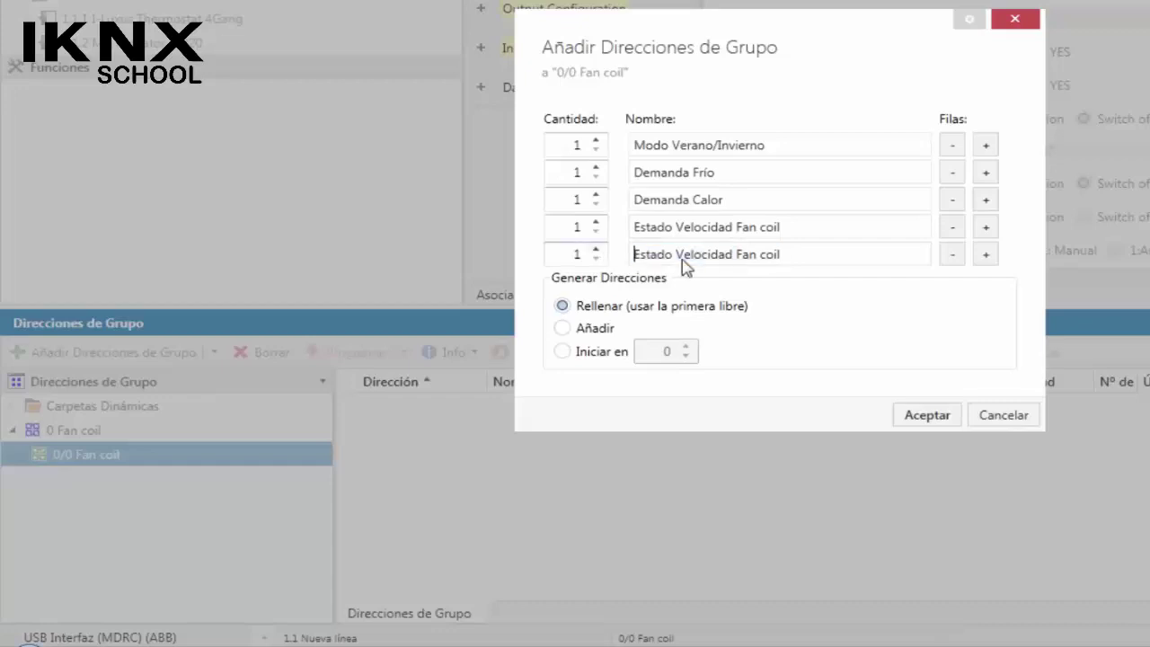
key("Delete")
key("Delete")
key("Delete")
key("Delete")
key("Delete")
key("Delete")
key("Delete")
Step: Add a sixth row named "Manual1/Automatico0 Fan coil" and create all the listed group addresses
left_click(985, 254)
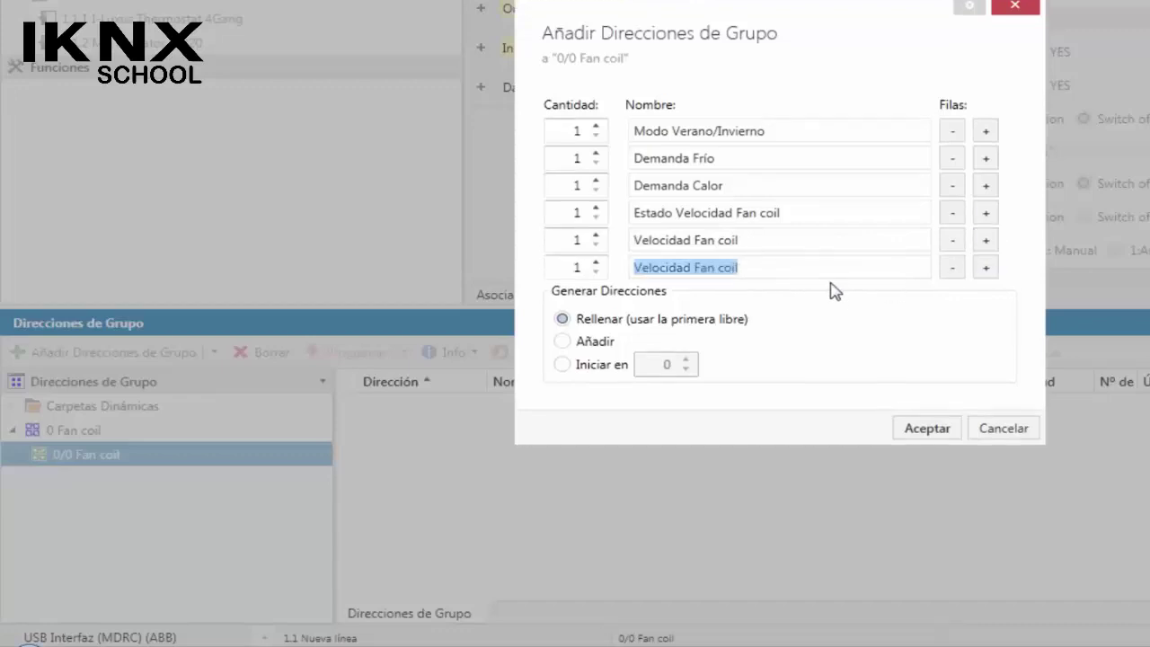
type("Ma")
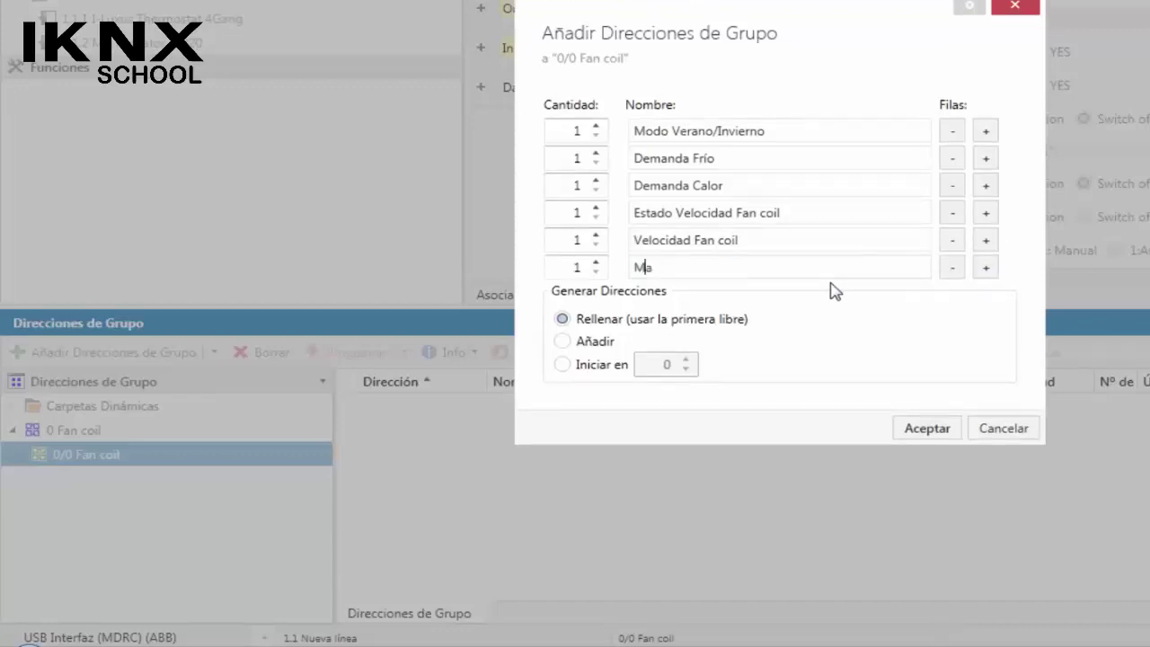
type("nual1/")
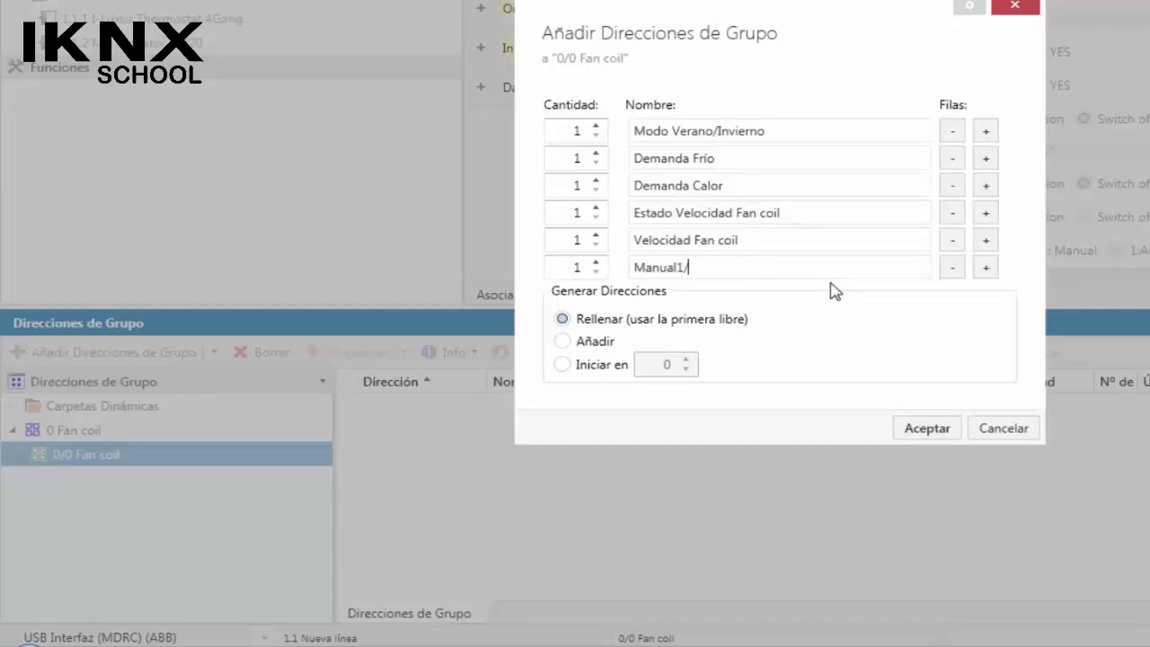
type("Automatico0 Fan")
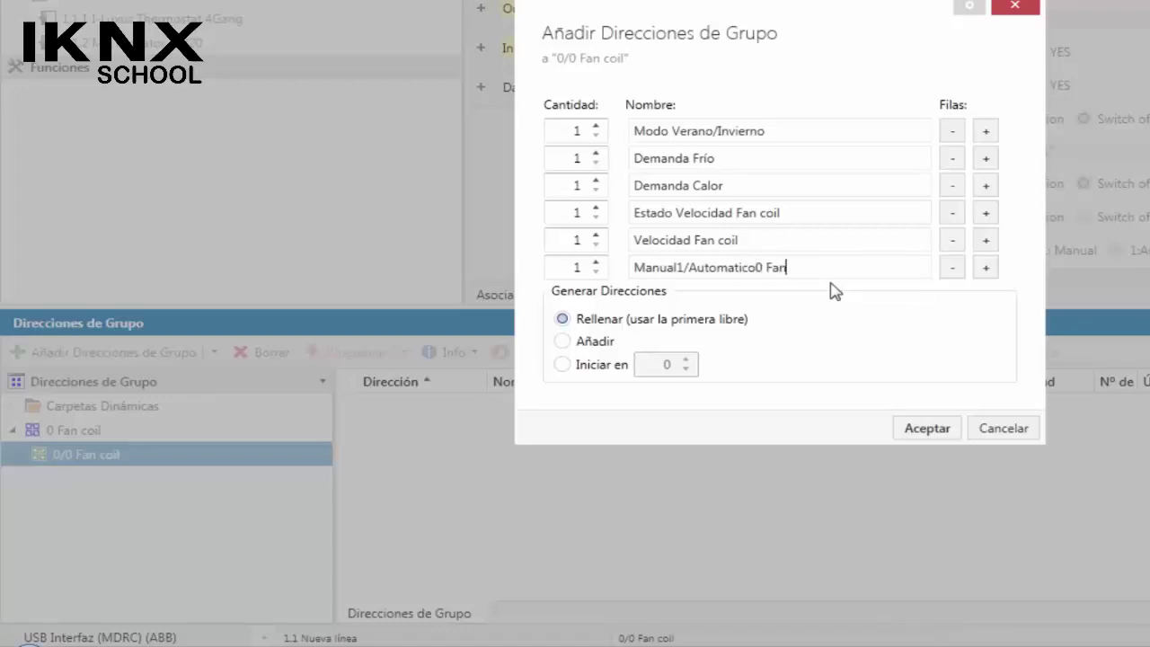
type(" coil")
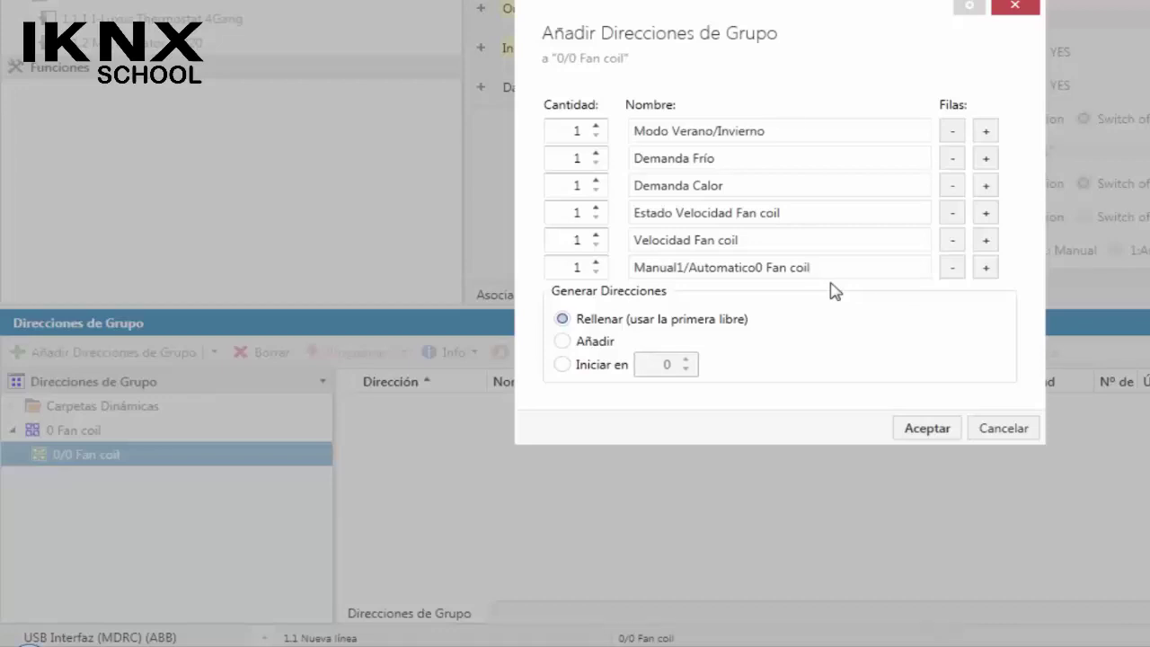
left_click(926, 430)
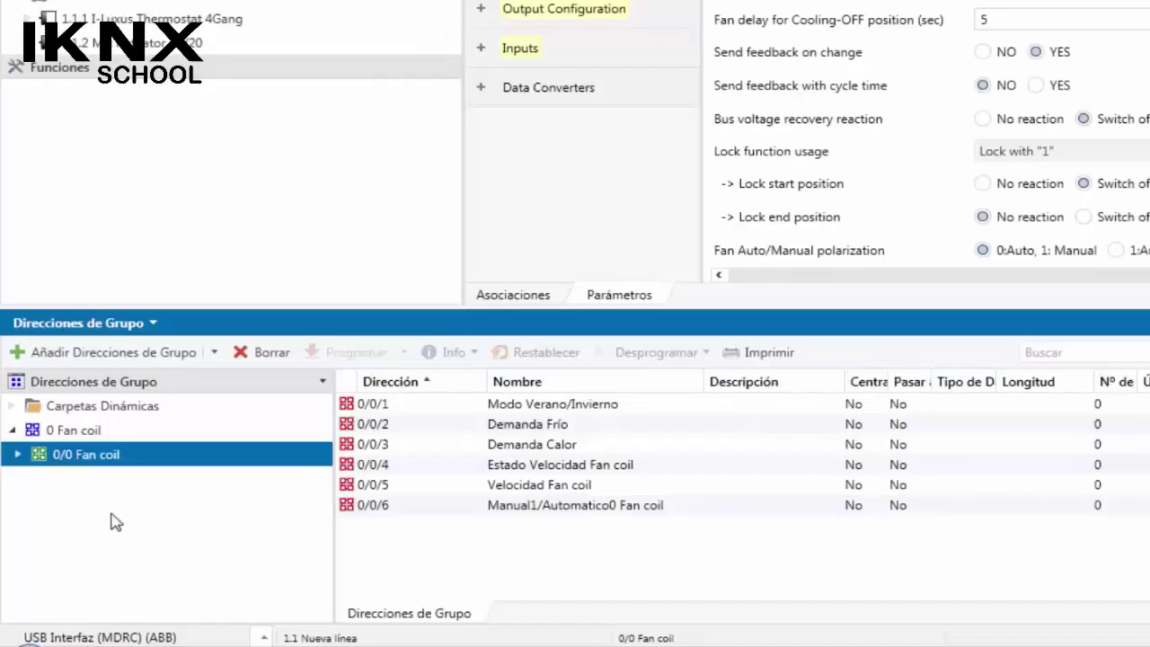
Step: Enlarge the group address area and expand both the 0/0 Fan coil group and the Mix Actuator's communication objects
left_click(17, 458)
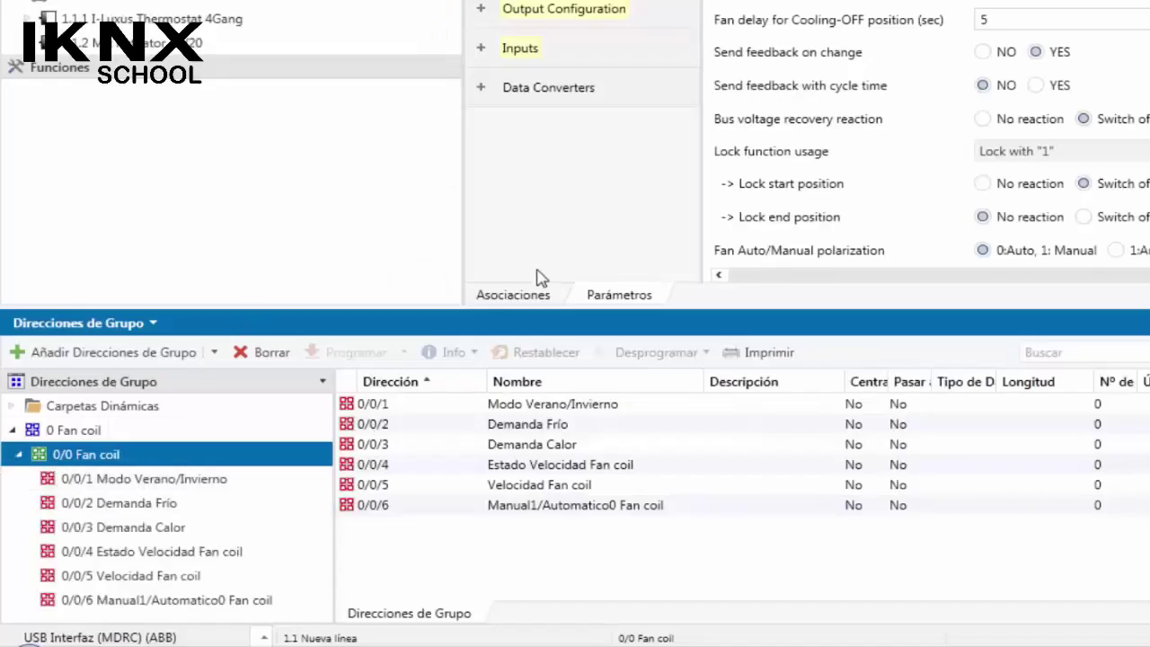
left_click_drag(447, 306, 434, 260)
left_click(20, 52)
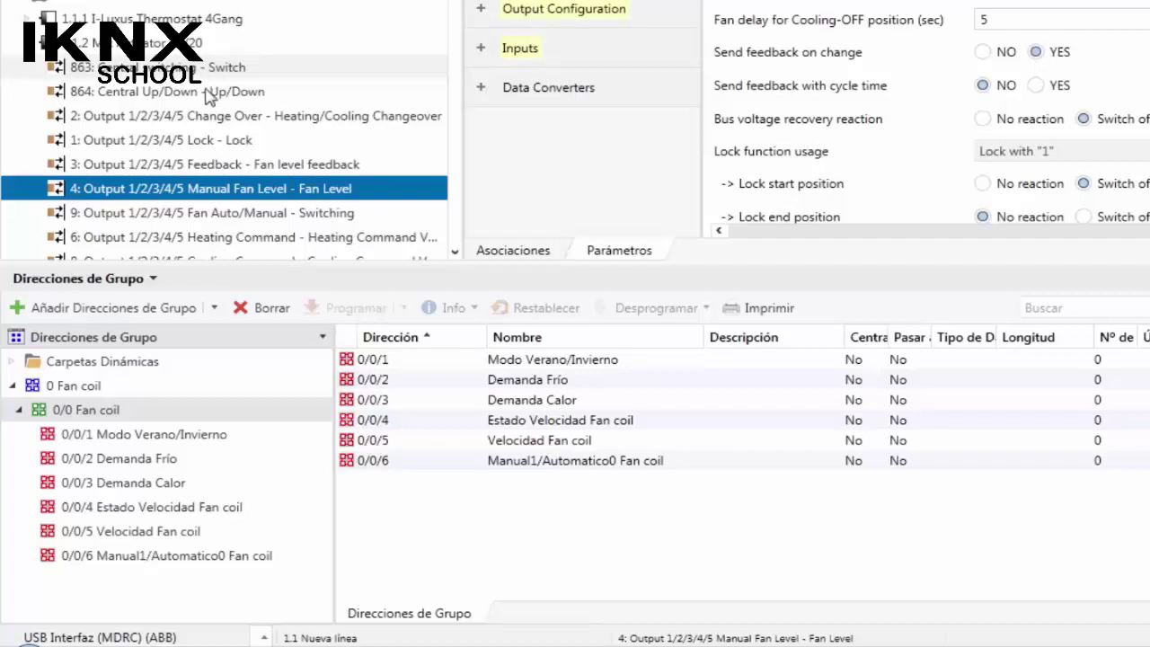
Step: Link the actuator's Heating/Cooling Changeover object to 0/0/1 Modo Verano/Invierno and show that address's associations
left_click(171, 117)
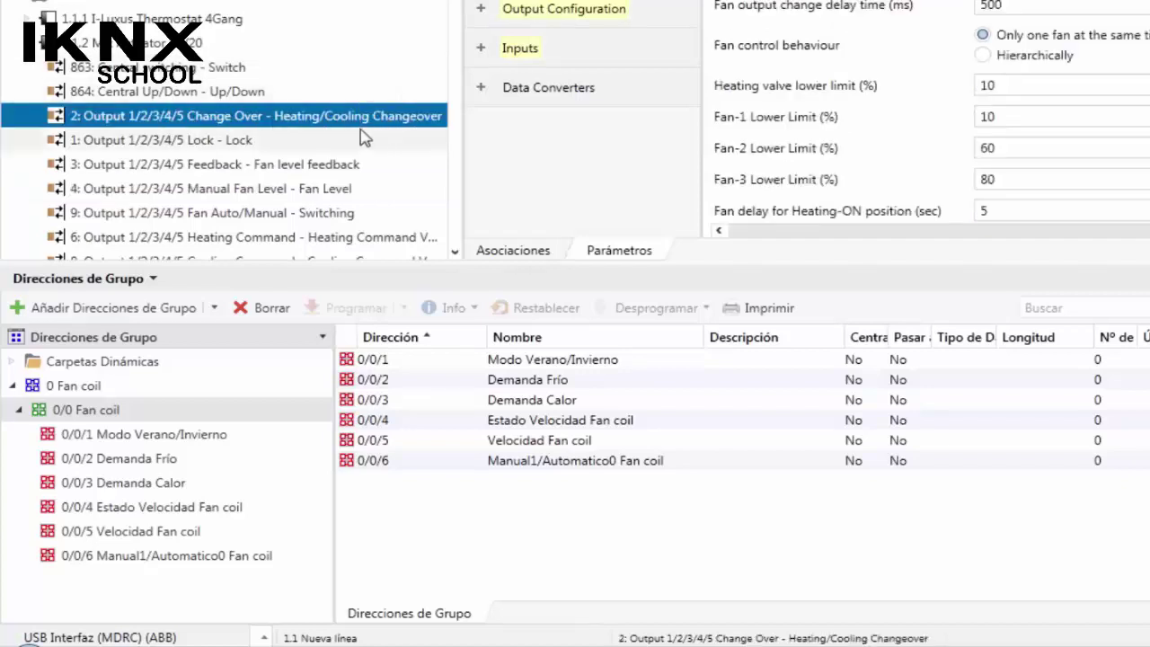
left_click_drag(313, 123, 171, 436)
left_click(187, 435)
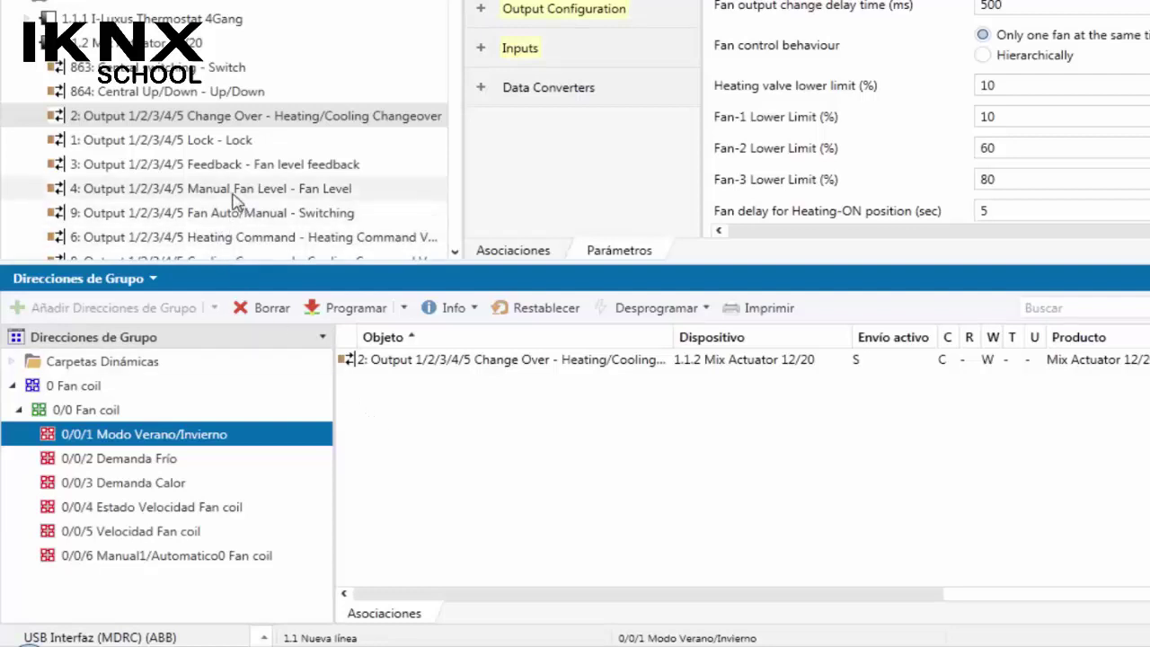
Step: Link the Cooling Command object to 0/0/2 Demanda Frío and the Heating Command object to 0/0/3 Demanda Calor
scroll(238, 200, "down", 1)
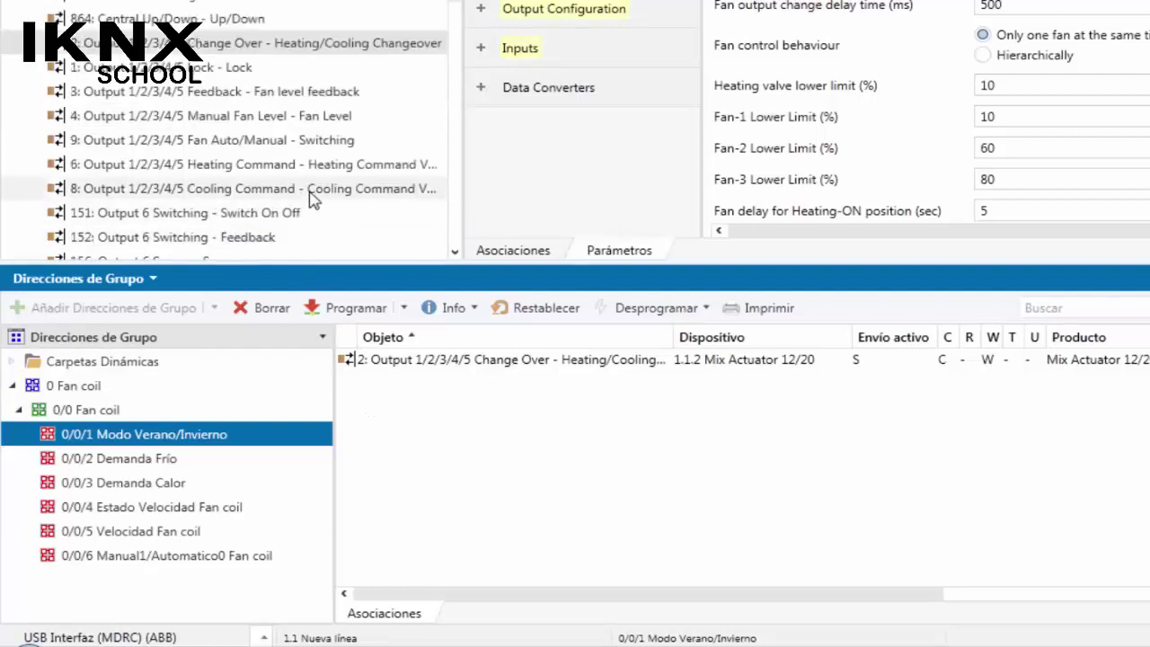
left_click(223, 194)
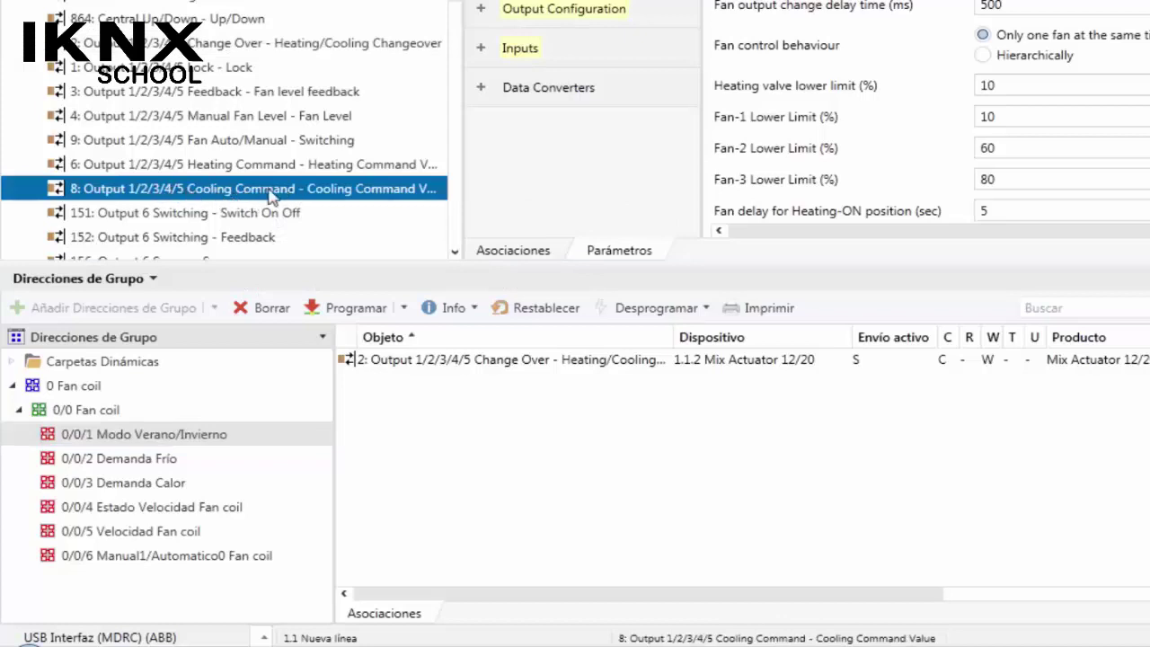
left_click_drag(227, 192, 210, 456)
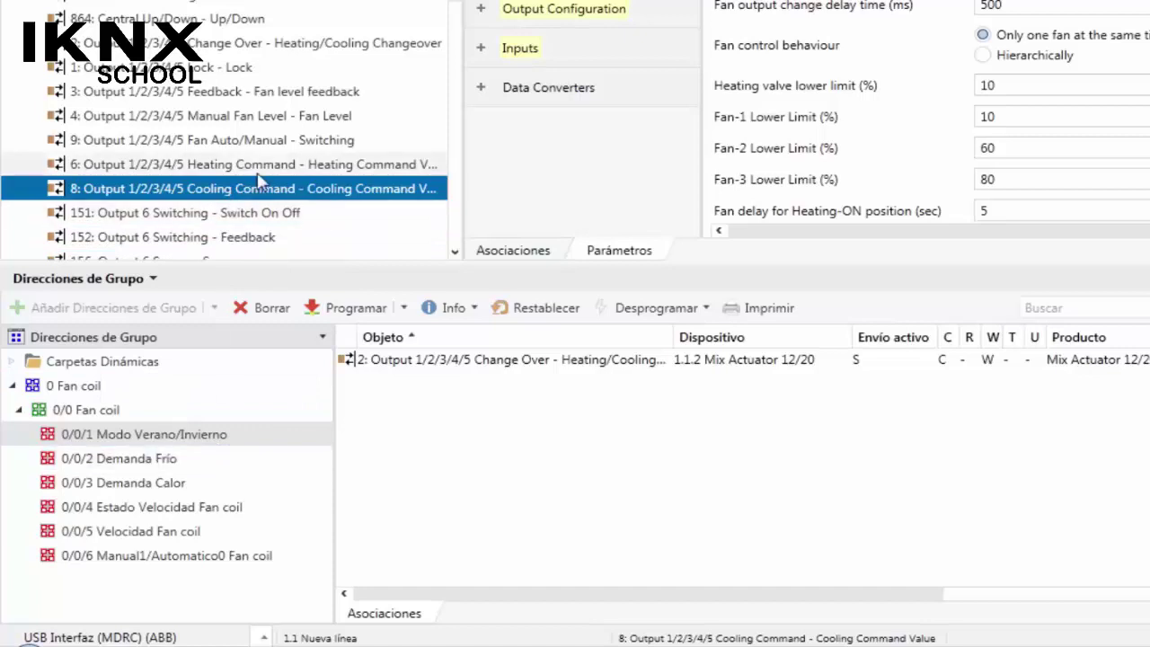
left_click_drag(258, 169, 216, 488)
Step: Link the Fan level feedback object to 0/0/4 Estado Velocidad Fan coil
left_click(221, 510)
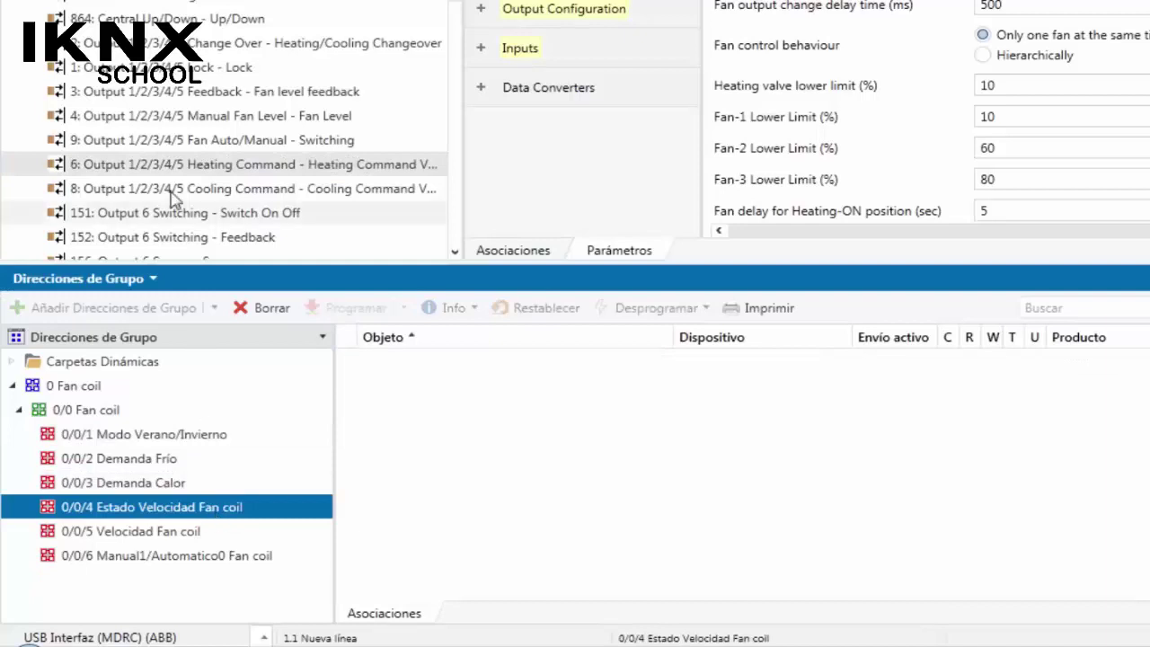
left_click(187, 101)
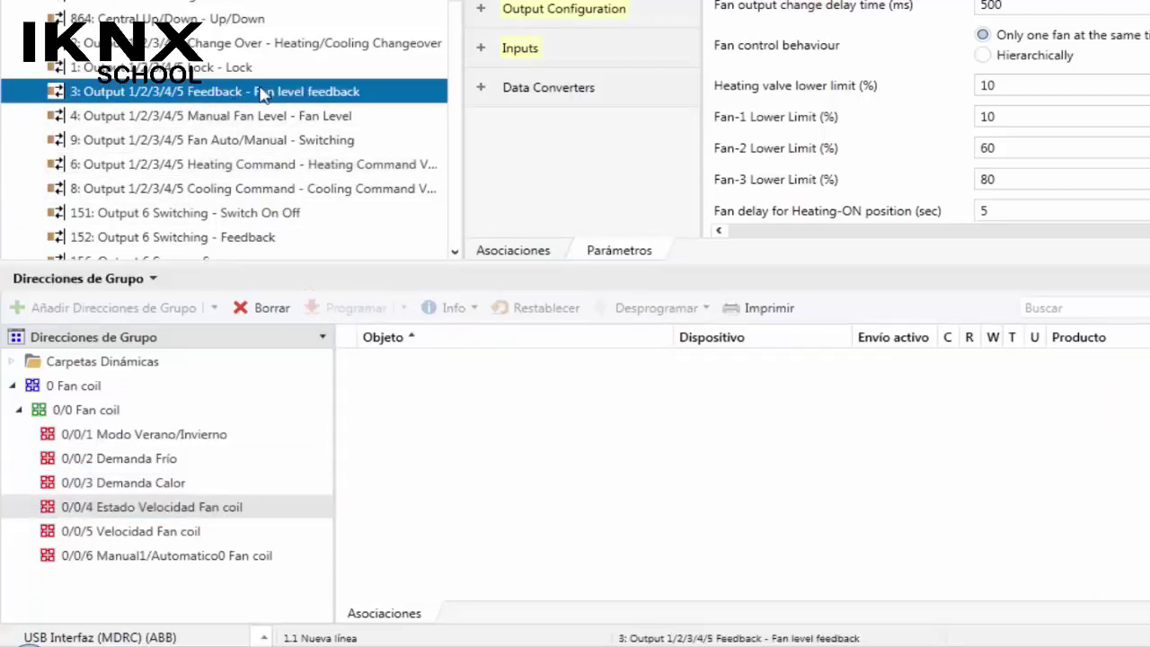
left_click_drag(264, 108, 222, 511)
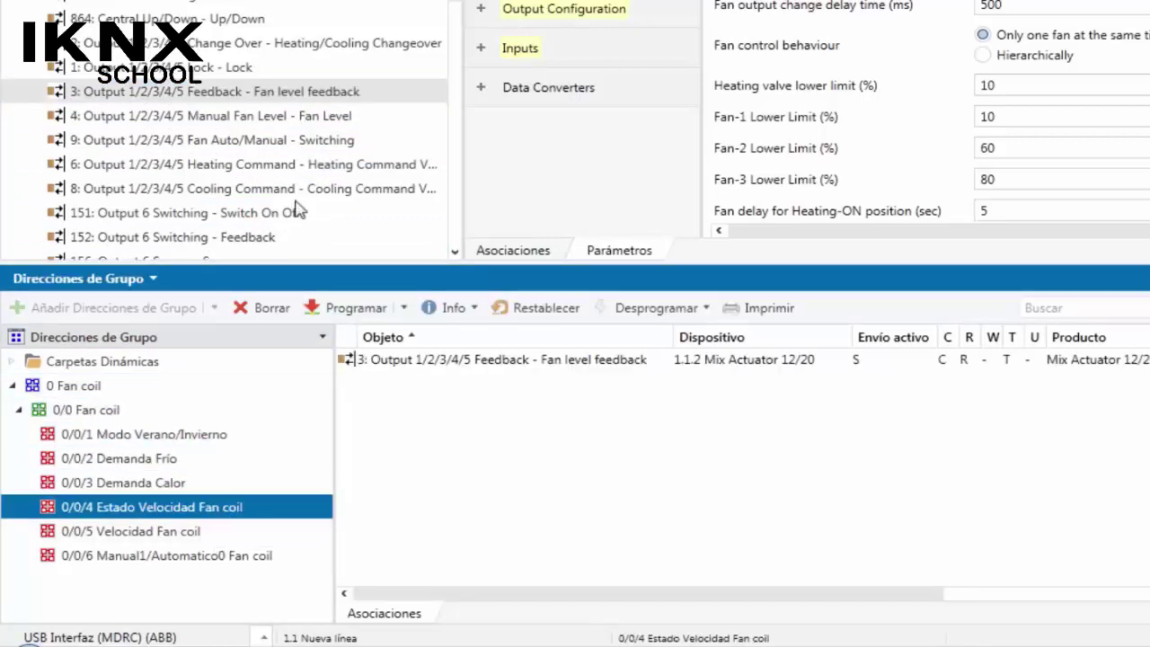
Step: Link the Manual Fan Level object to 0/0/5 Velocidad Fan coil and Fan Auto/Manual to 0/0/6 Manual1/Automatico0 Fan coil
left_click_drag(265, 120, 223, 292)
left_click_drag(188, 517, 192, 528)
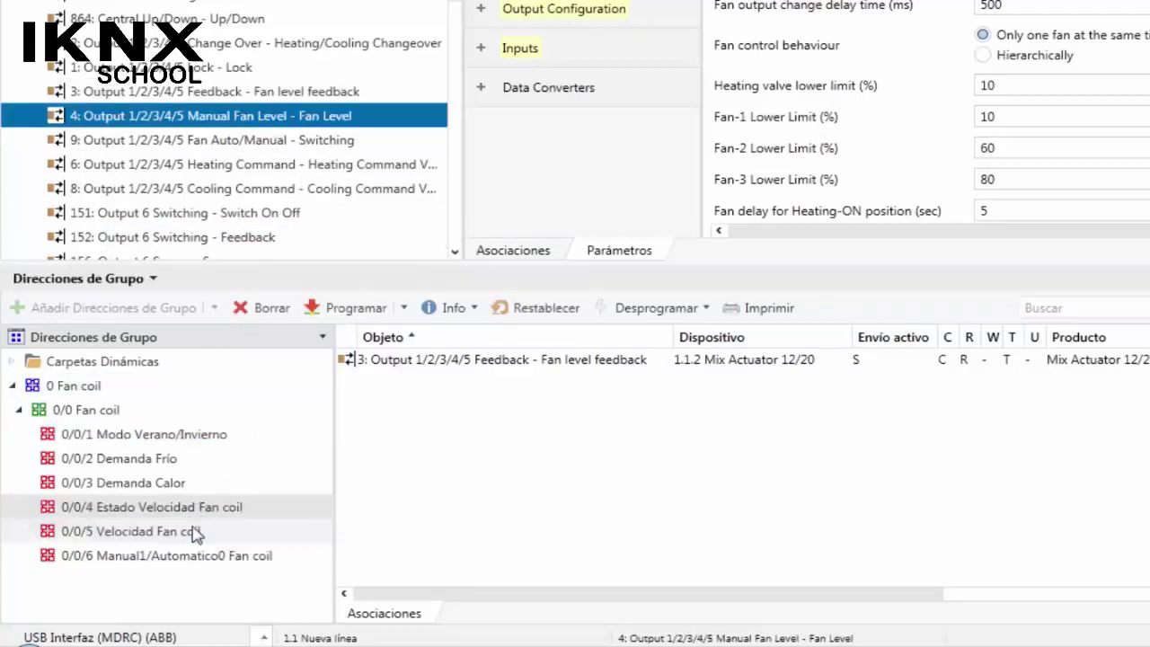
left_click(278, 144)
left_click_drag(280, 148, 265, 559)
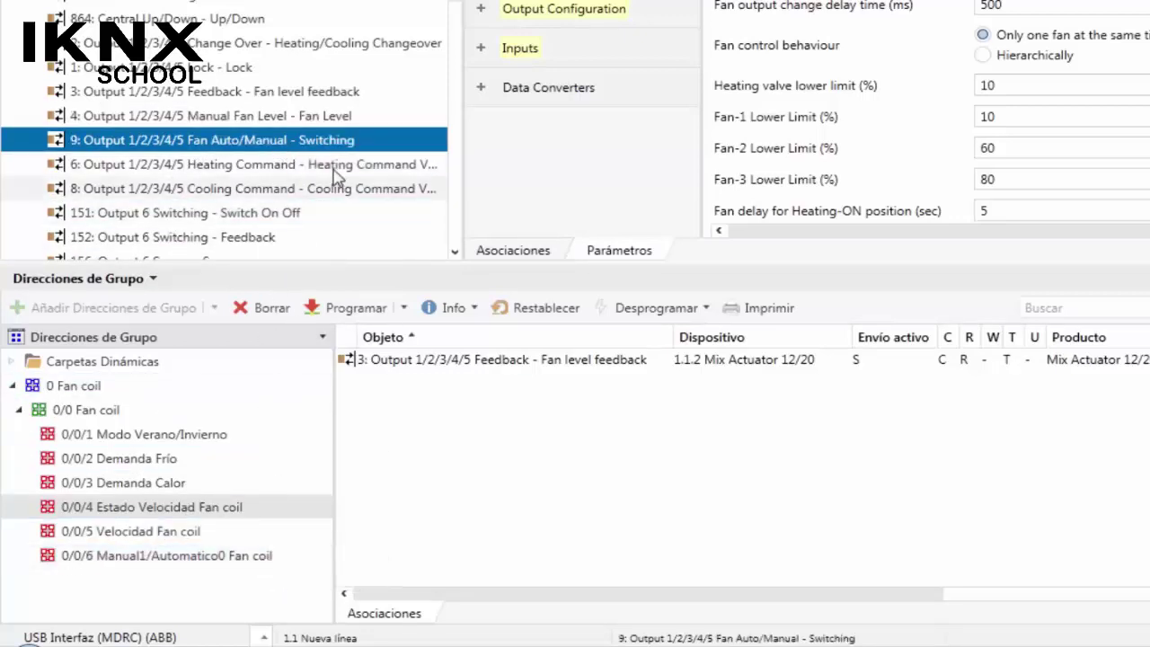
Step: Try to link the Input 1 Switching object to 0/0/4 Estado Velocidad Fan coil
scroll(275, 144, "down", 2)
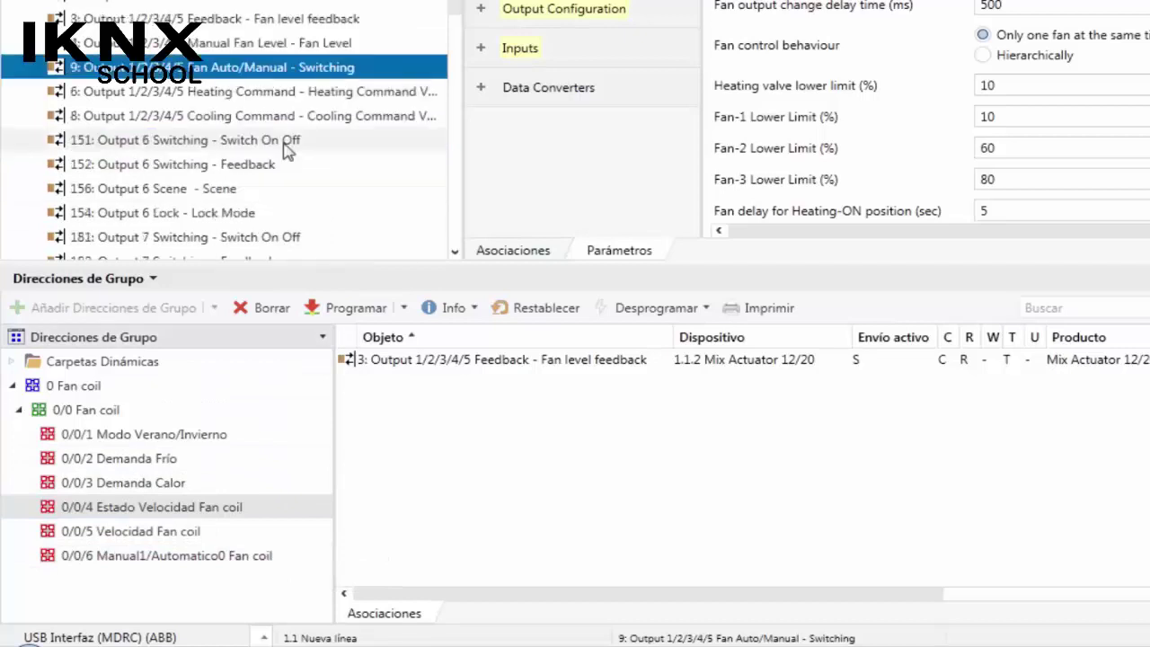
scroll(266, 128, "down", 4)
scroll(264, 129, "down", 6)
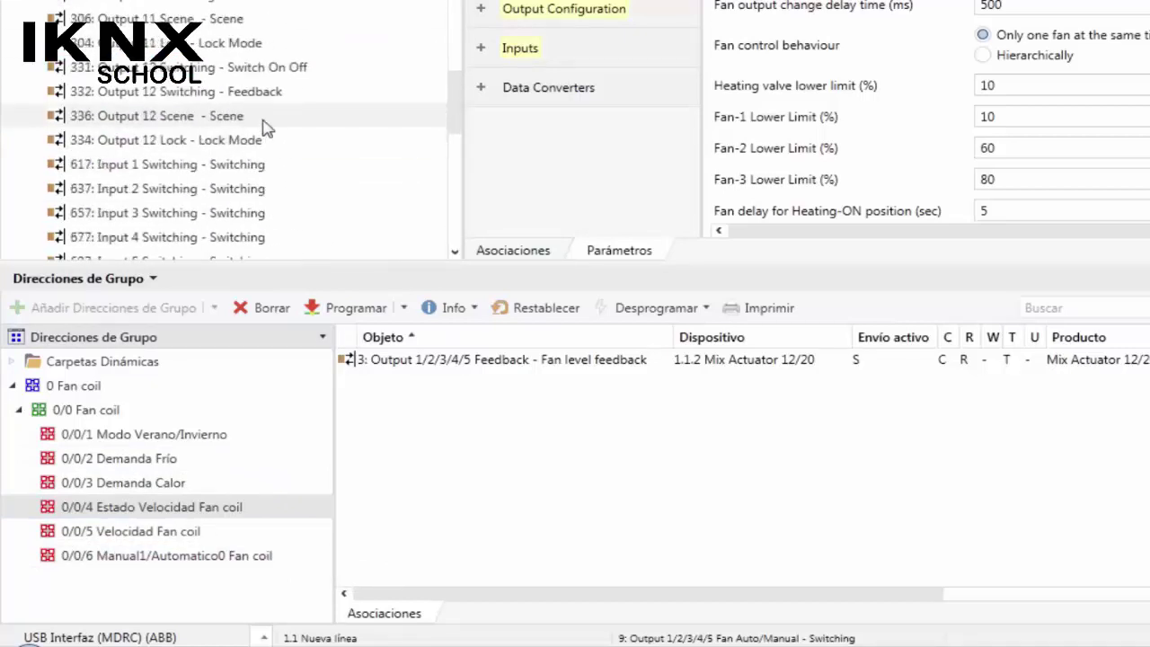
left_click_drag(183, 20, 425, 414)
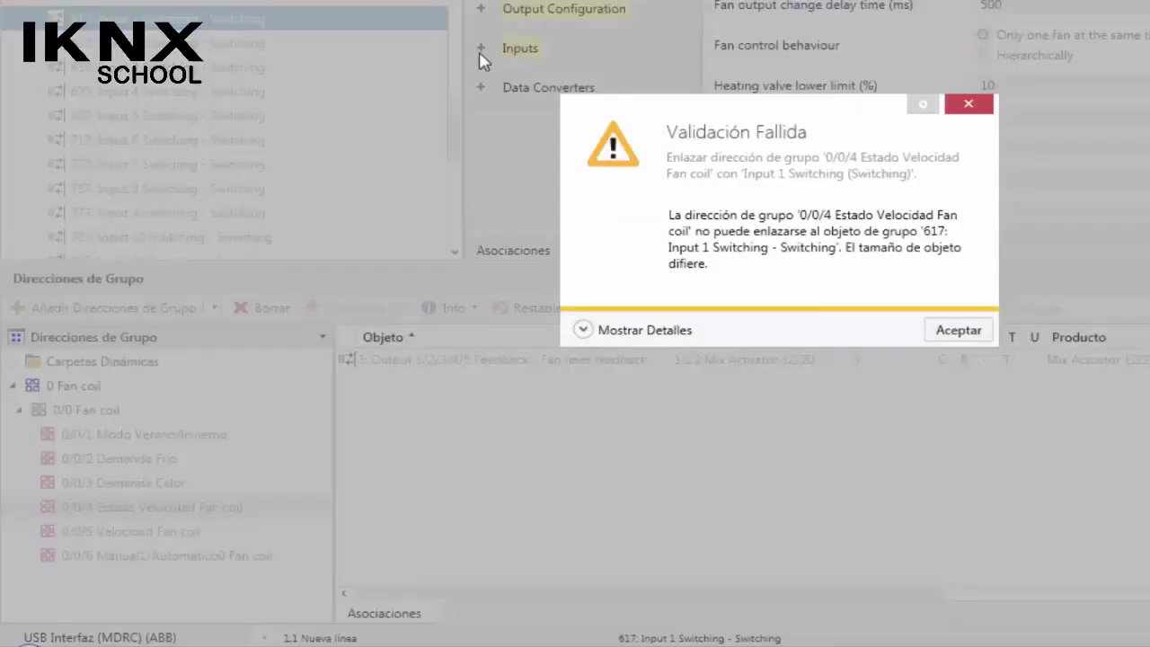
left_click(955, 340)
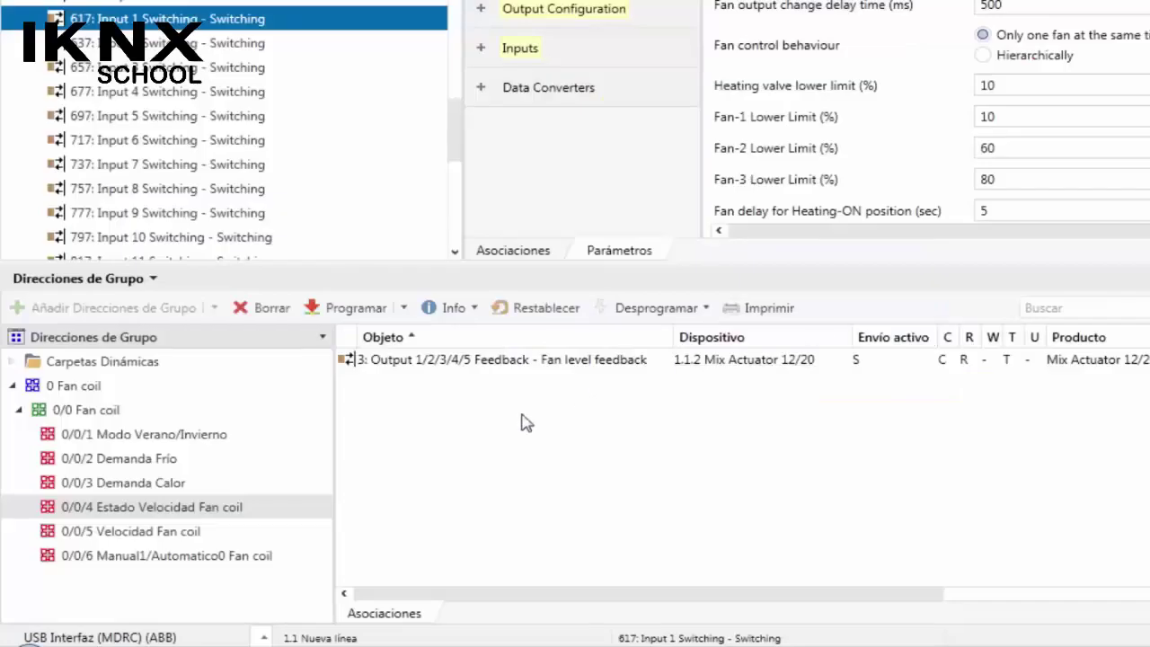
Step: Link the Input 1 Switching object to 0/0/6 Manual1/Automatico0 Fan coil and check the associations of 0/0/4
left_click(257, 555)
left_click_drag(234, 19, 458, 417)
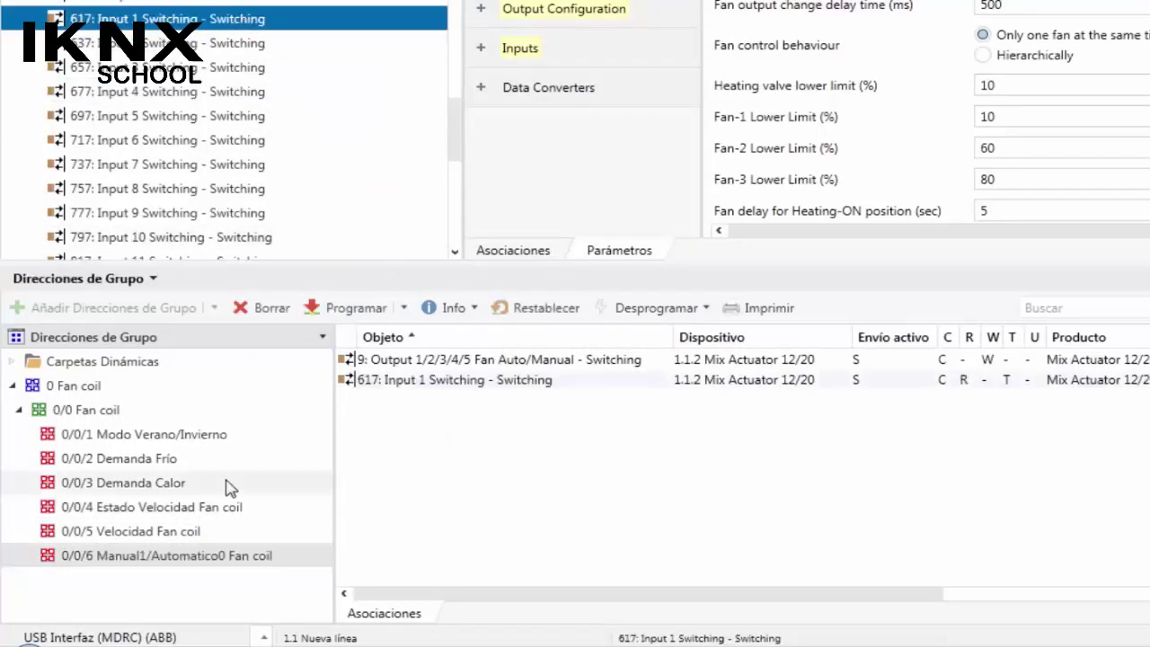
left_click(183, 510)
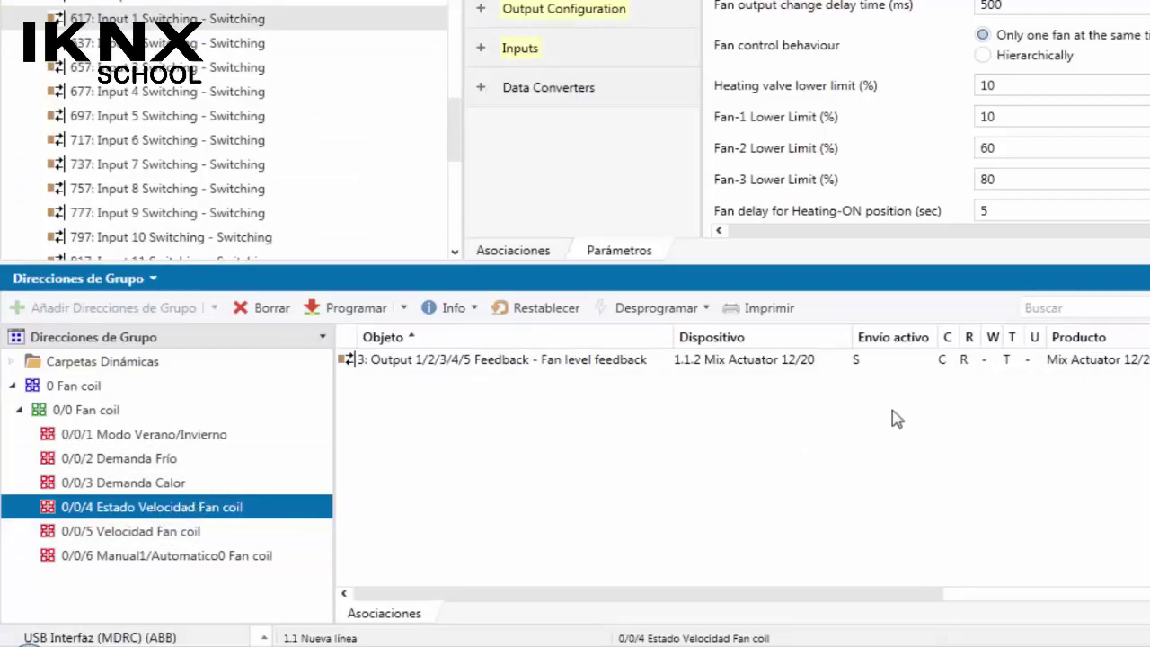
Step: Examine the Fan Auto/Manual and Input 1 Switching objects associated with 0/0/6 Manual1/Automatico0 Fan coil
left_click(200, 561)
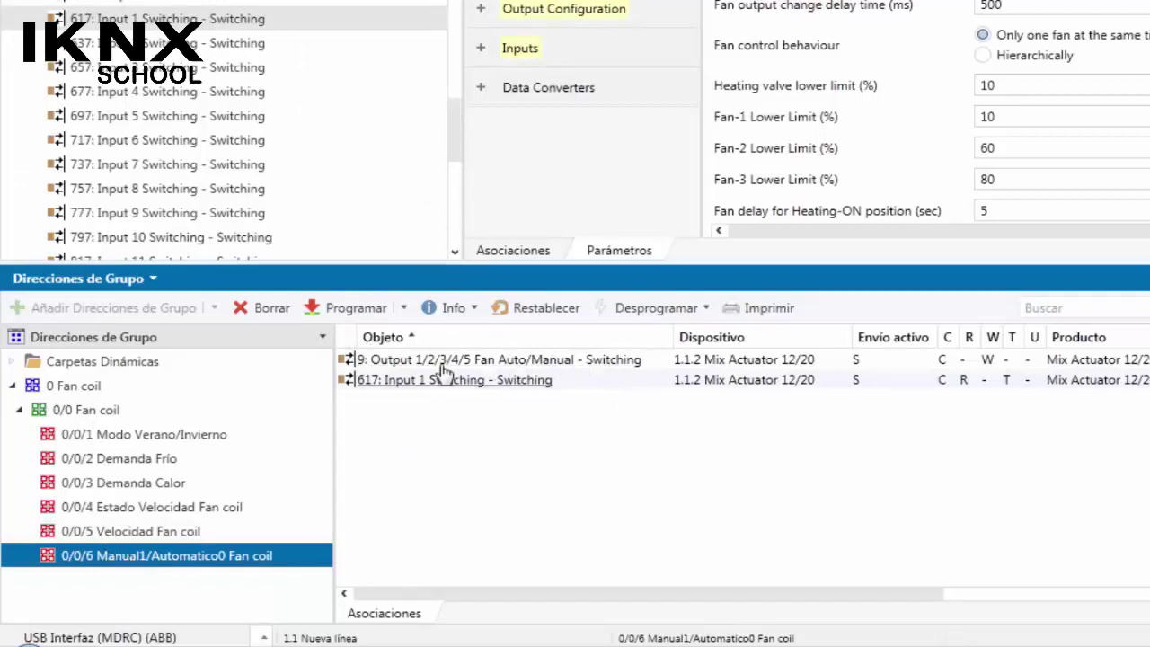
left_click(654, 361)
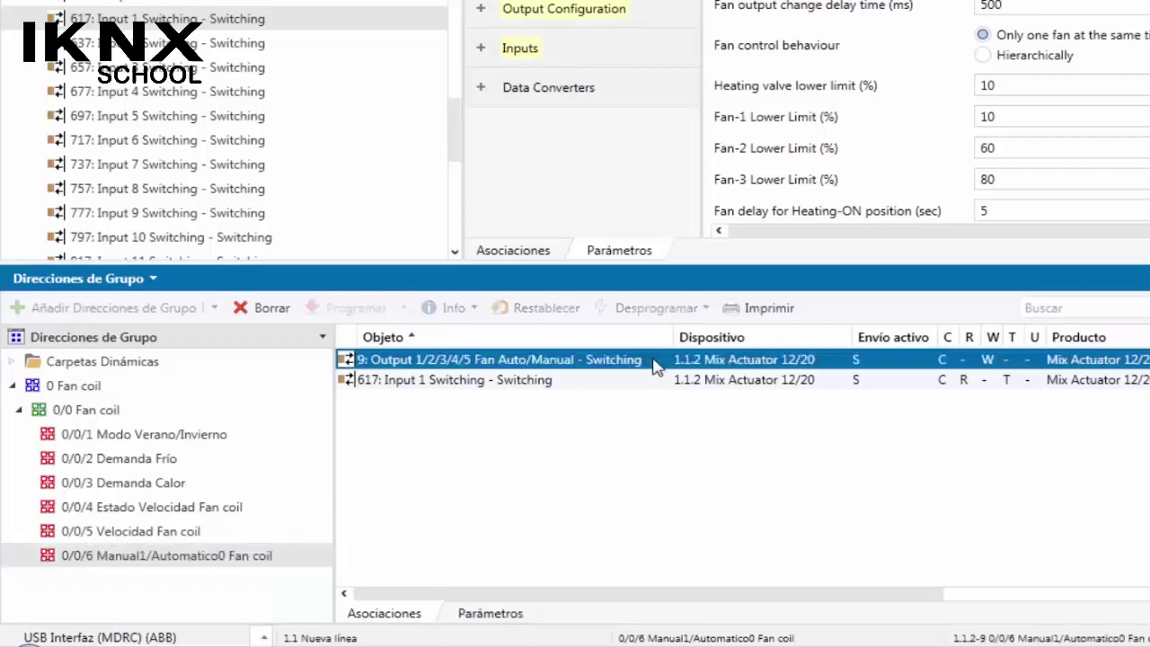
left_click(593, 385)
left_click(557, 362)
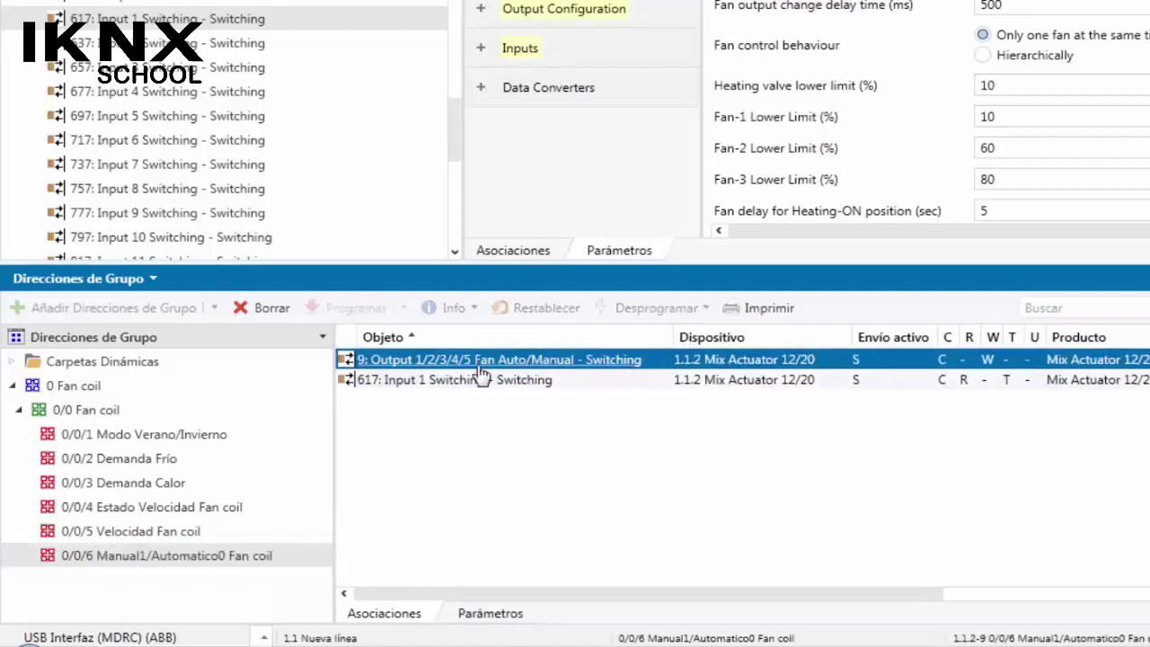
left_click(584, 382)
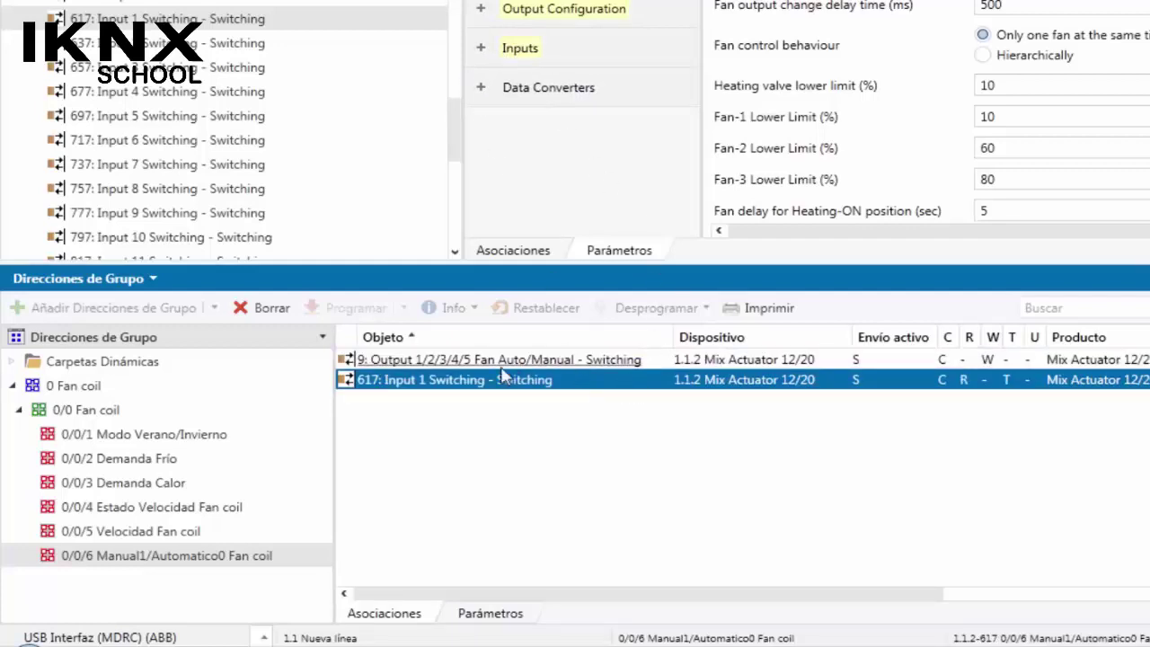
left_click(153, 557)
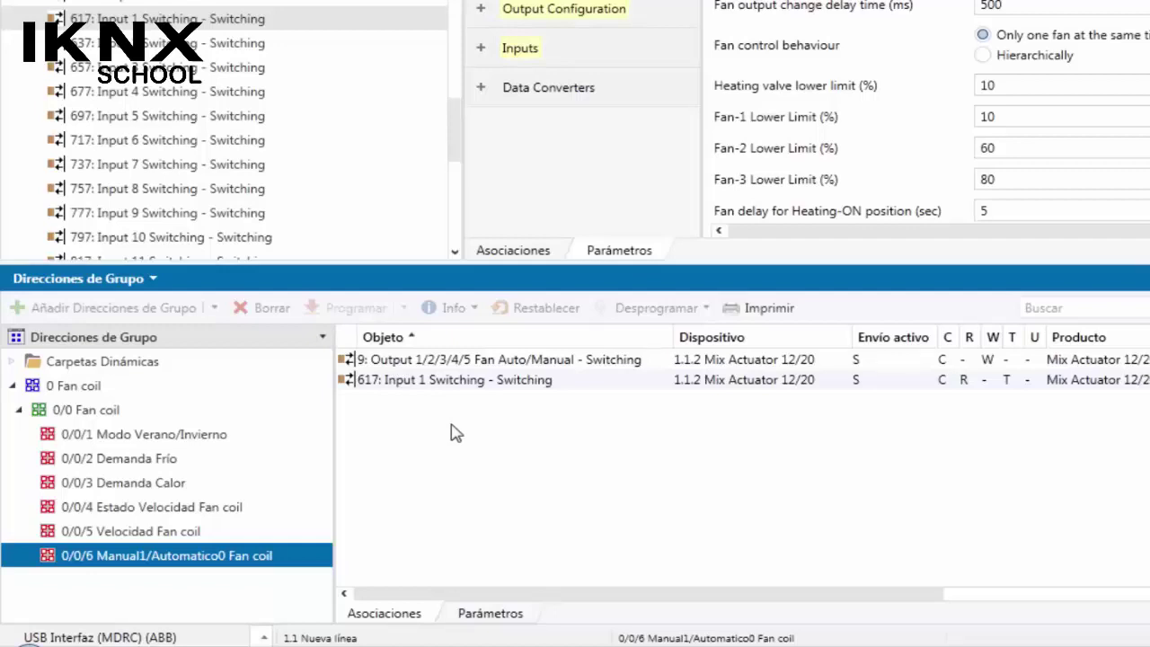
Step: Start adding group addresses to 0/0 Fan coil, naming the first two Manual1/Automatico Termostato and Temperatura de lectura
right_click(81, 410)
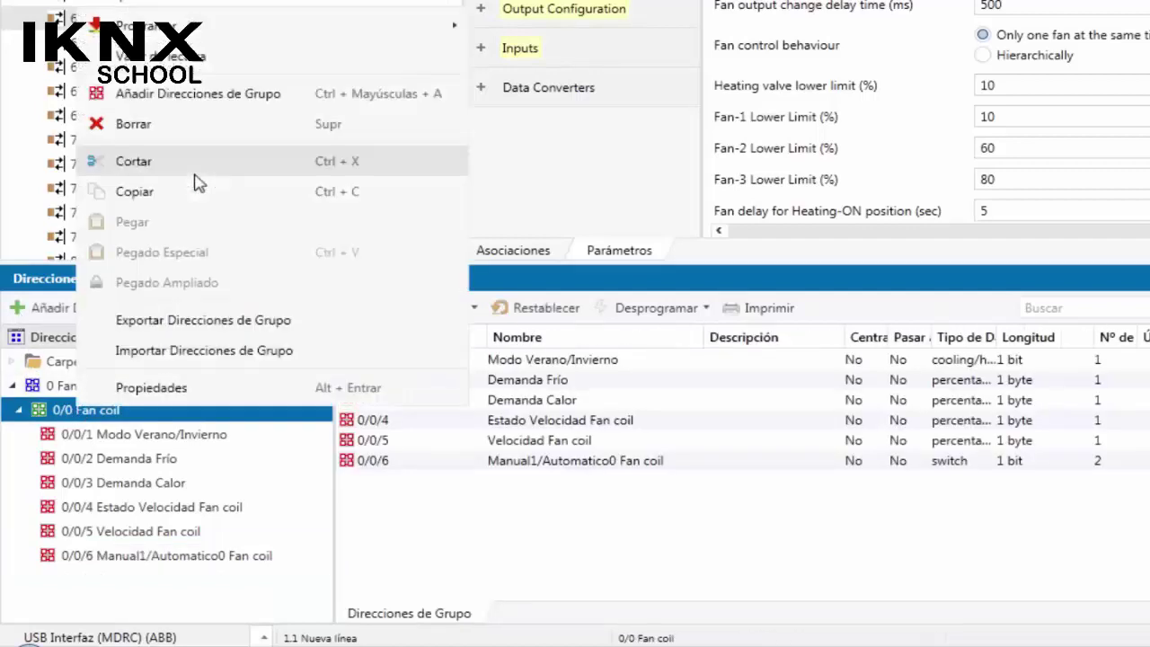
left_click(269, 96)
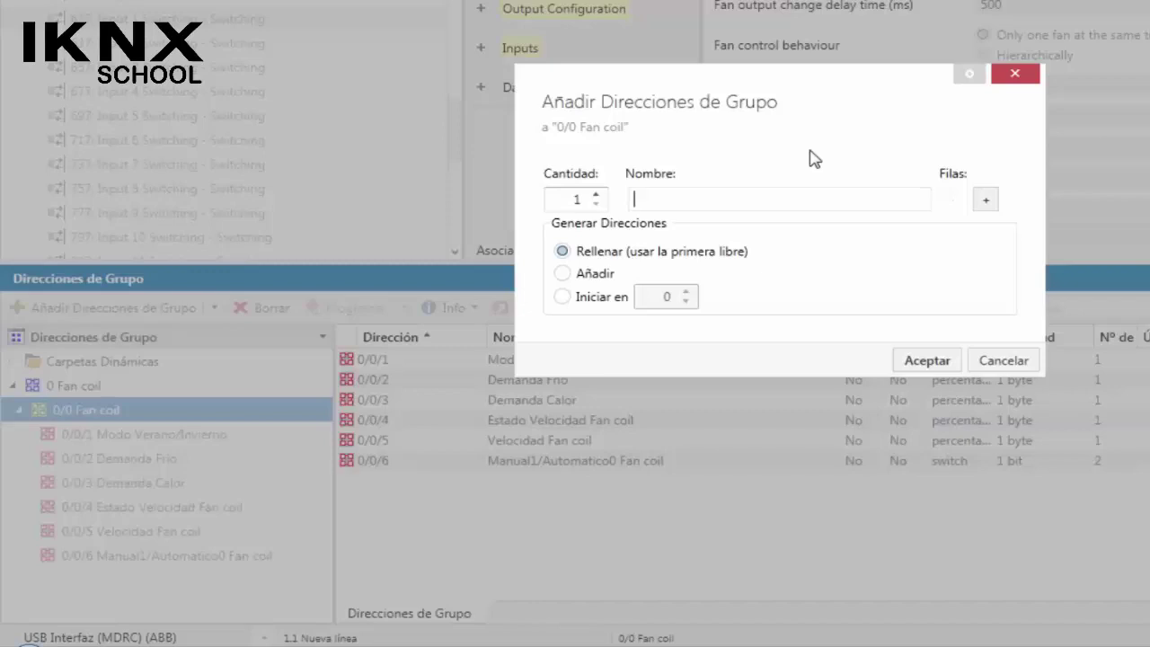
type("Manual1/Automati")
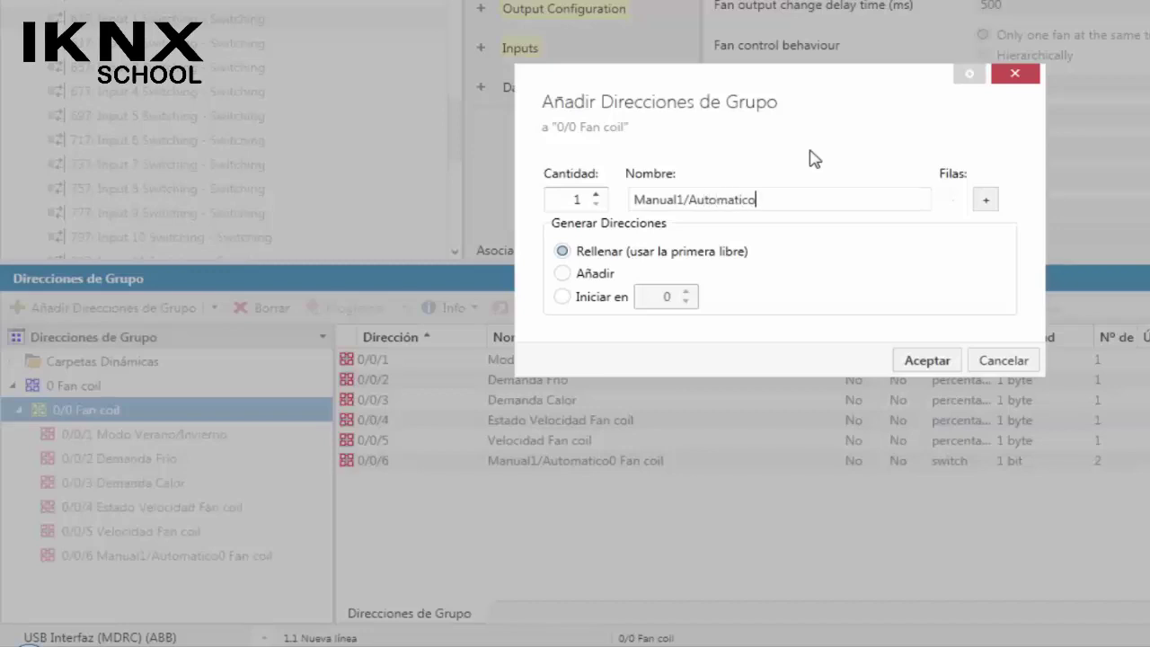
type("co Termostato")
left_click(985, 205)
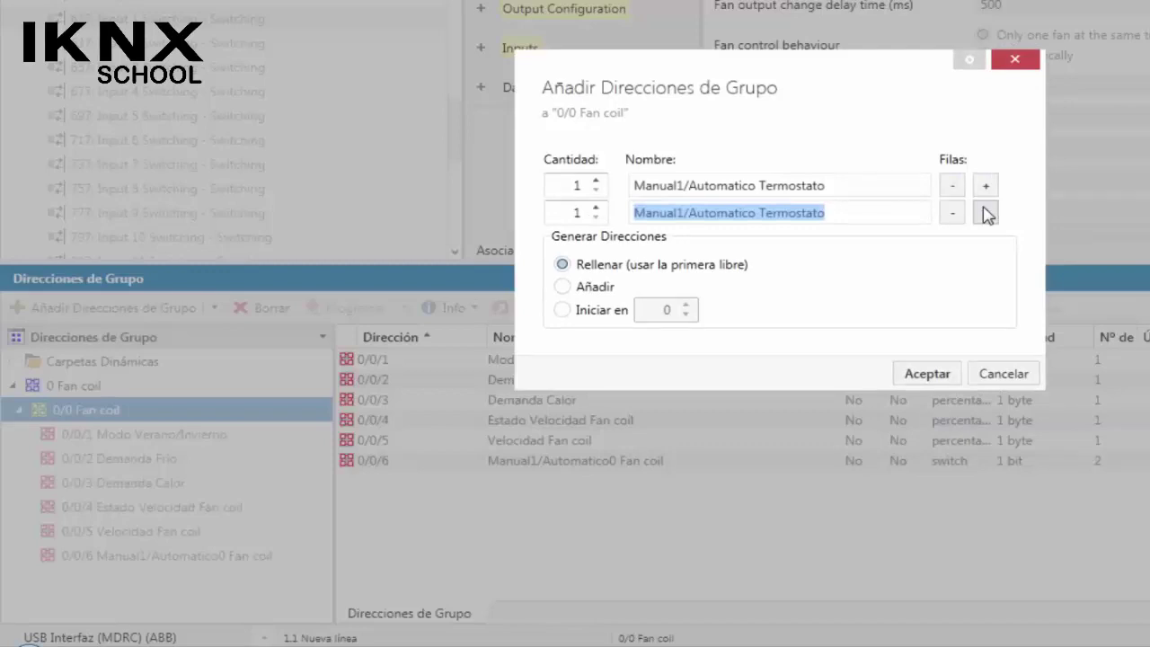
type("Temperatur")
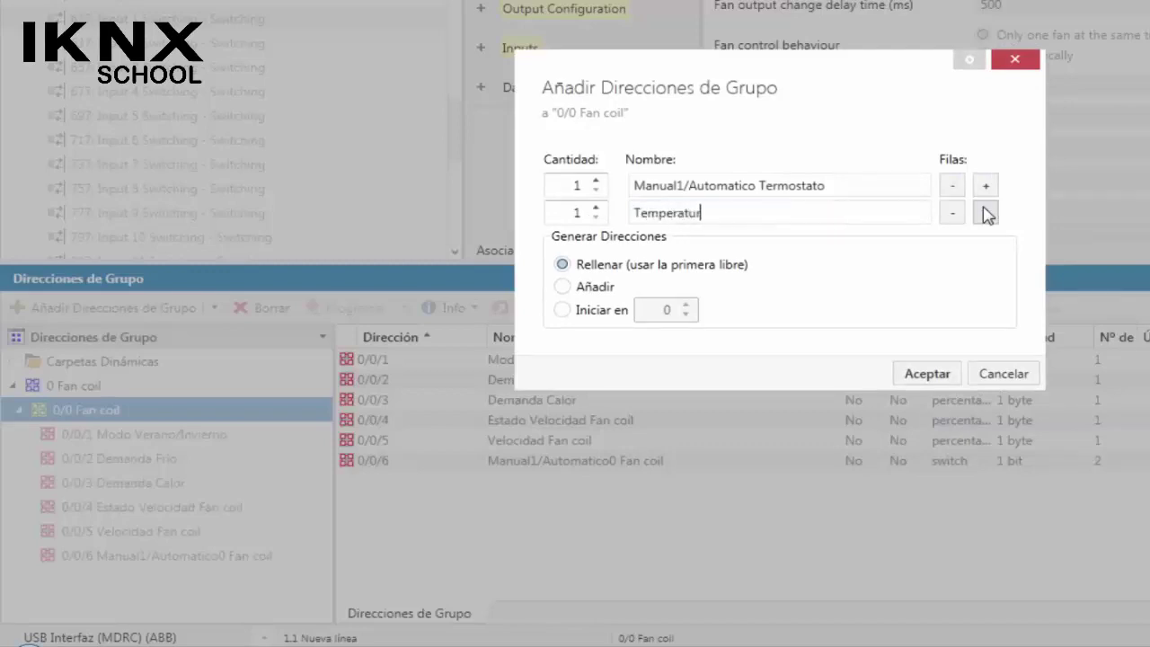
type("a de lectura")
Step: Add a third new group address row named Temperatura de consigna
left_click(986, 213)
left_click(722, 228)
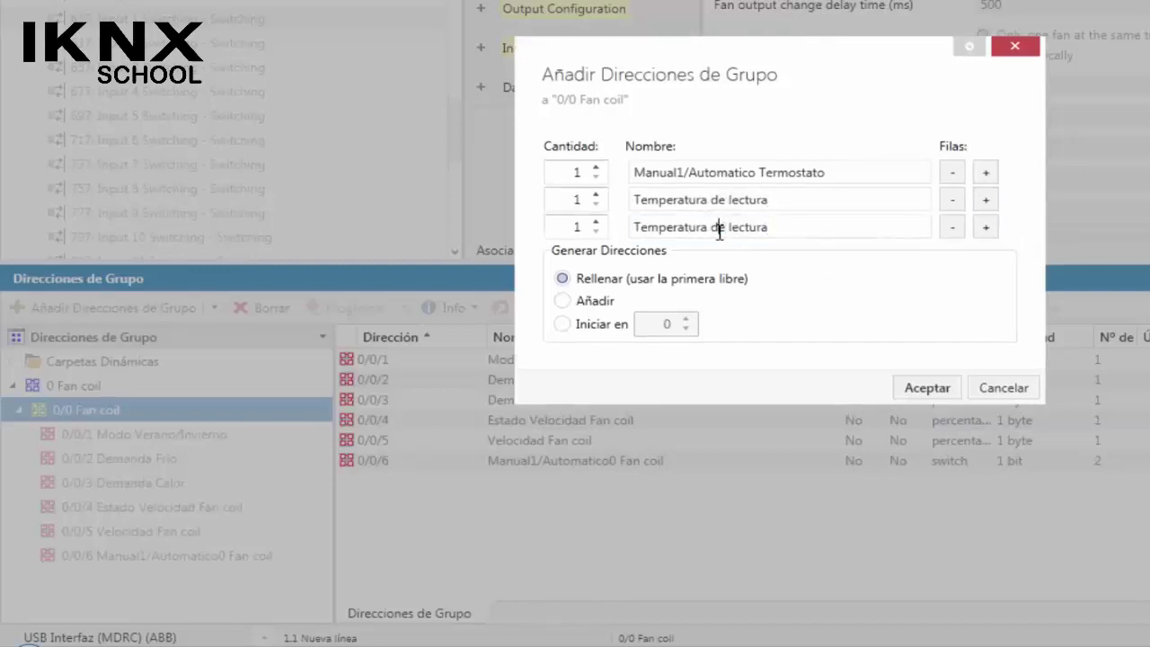
left_click_drag(730, 227, 813, 250)
type("consiga")
key("BackSpace")
type("na")
type("a")
Step: Add a fourth new group address row named Estado Temperatura de consigna
left_click(985, 232)
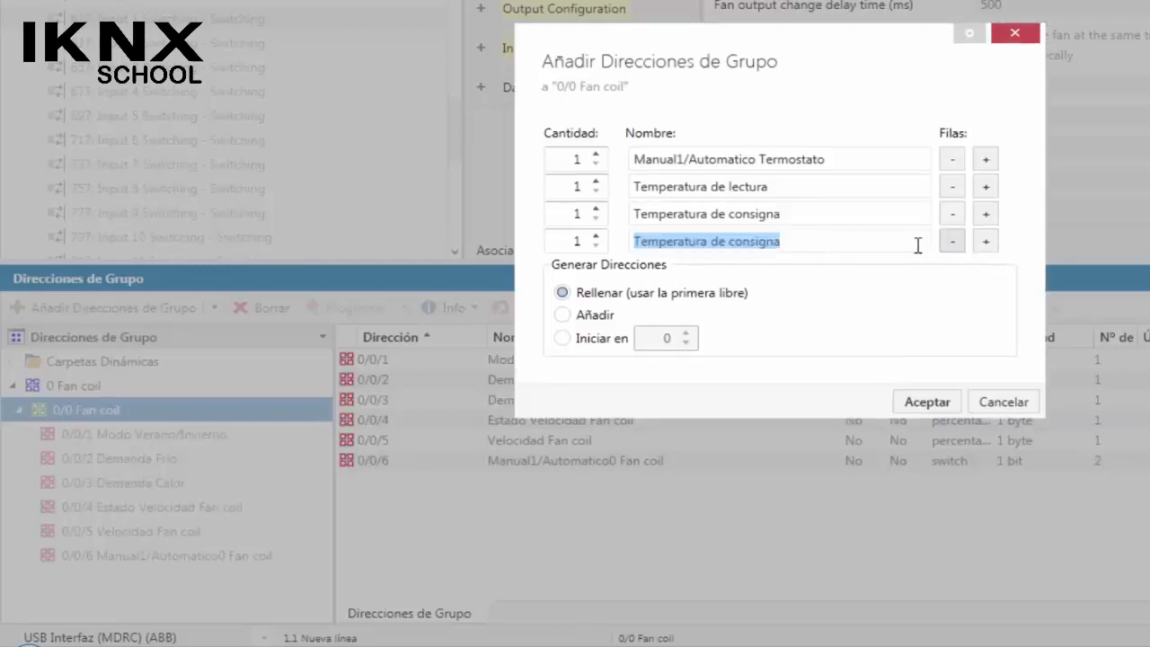
left_click(638, 243)
type("Estado")
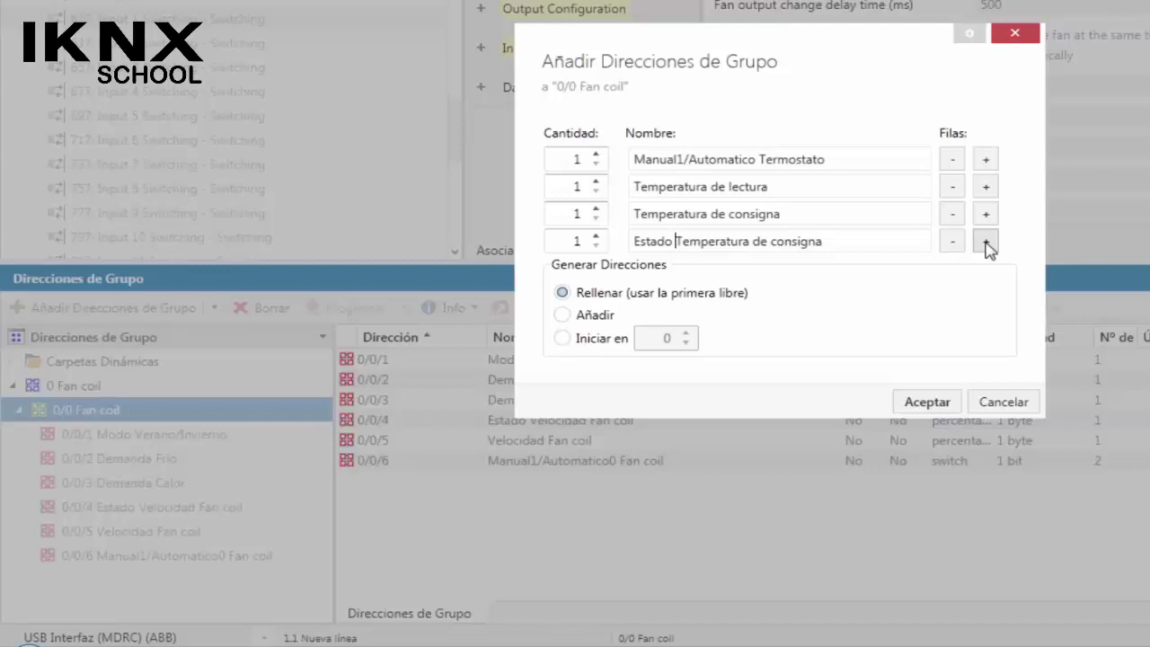
Step: Add a fifth new group address row named Estado Fan coil Manual1/Automatico
left_click(985, 243)
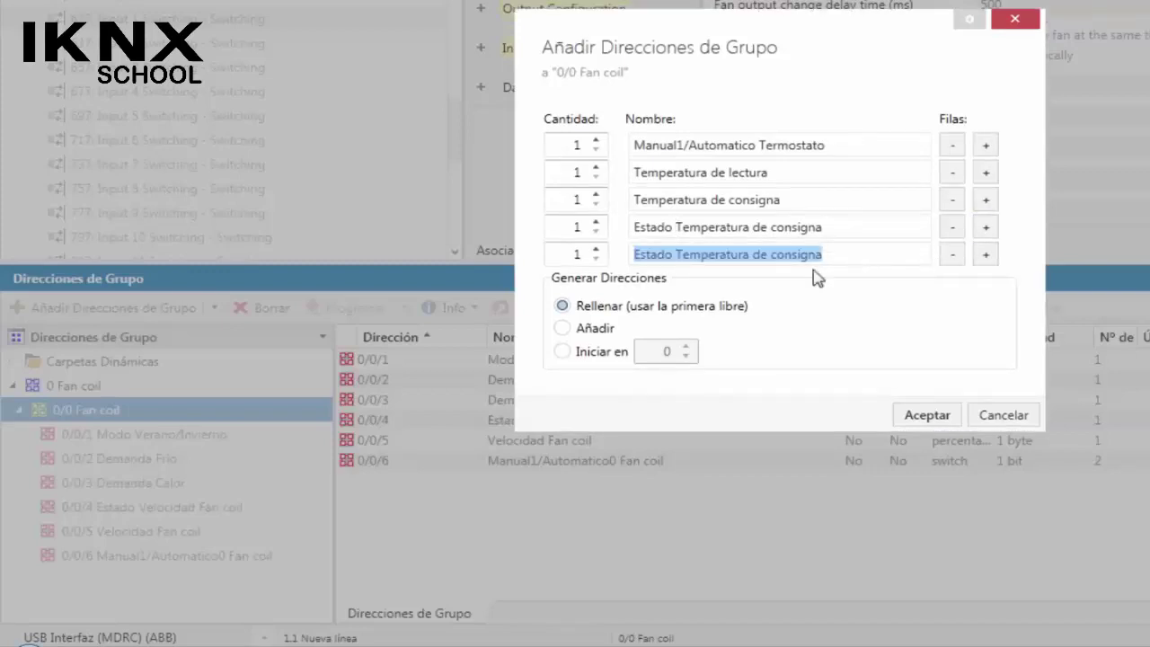
left_click(685, 254)
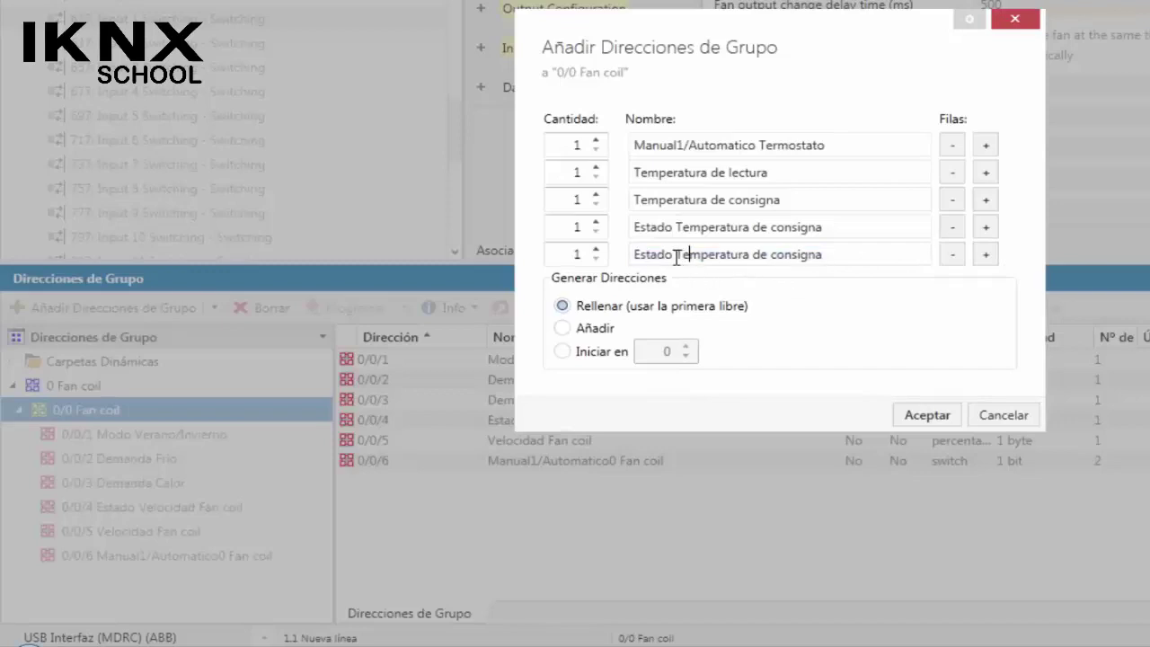
left_click_drag(825, 256, 600, 274)
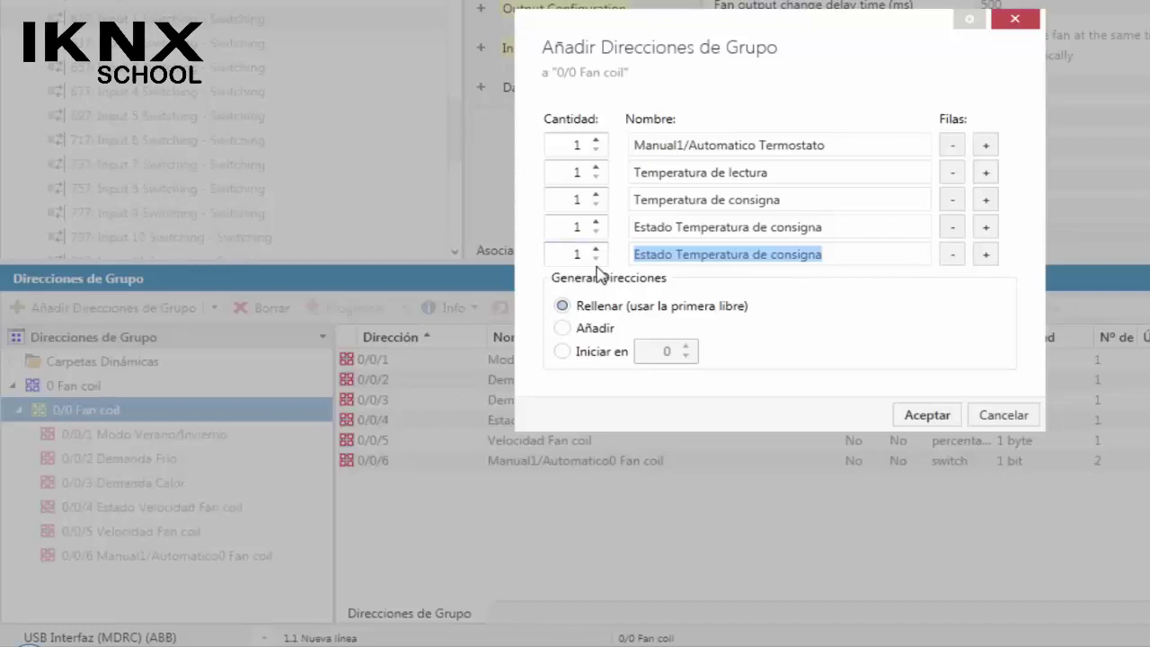
type("Estado")
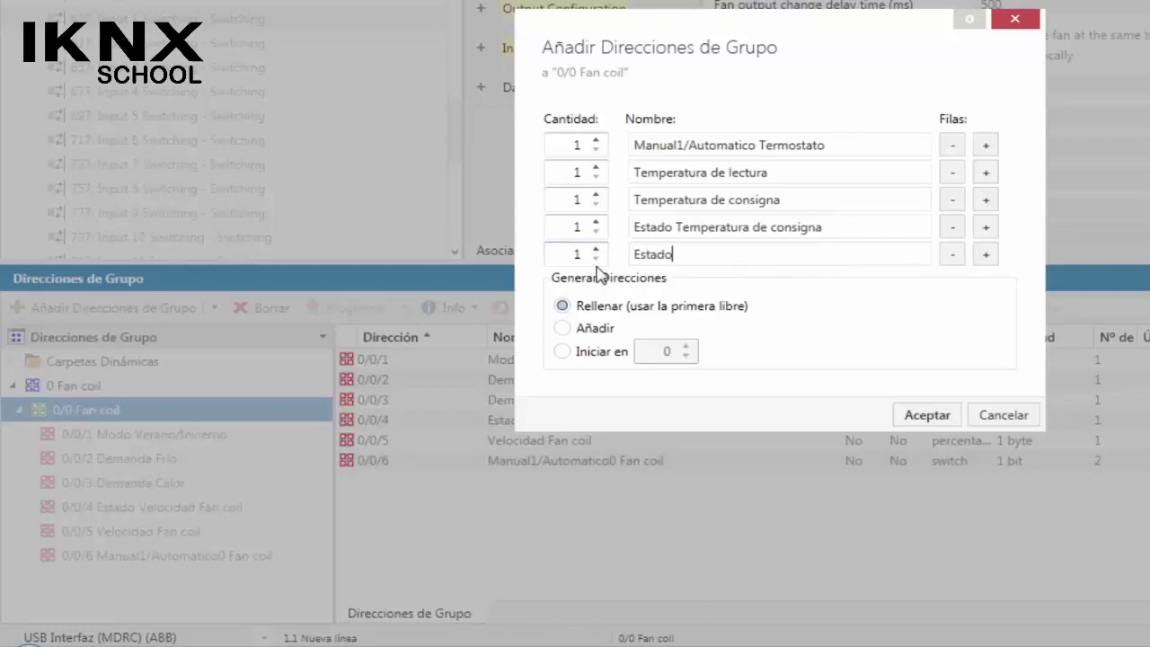
type(" Fan coil Manual1/")
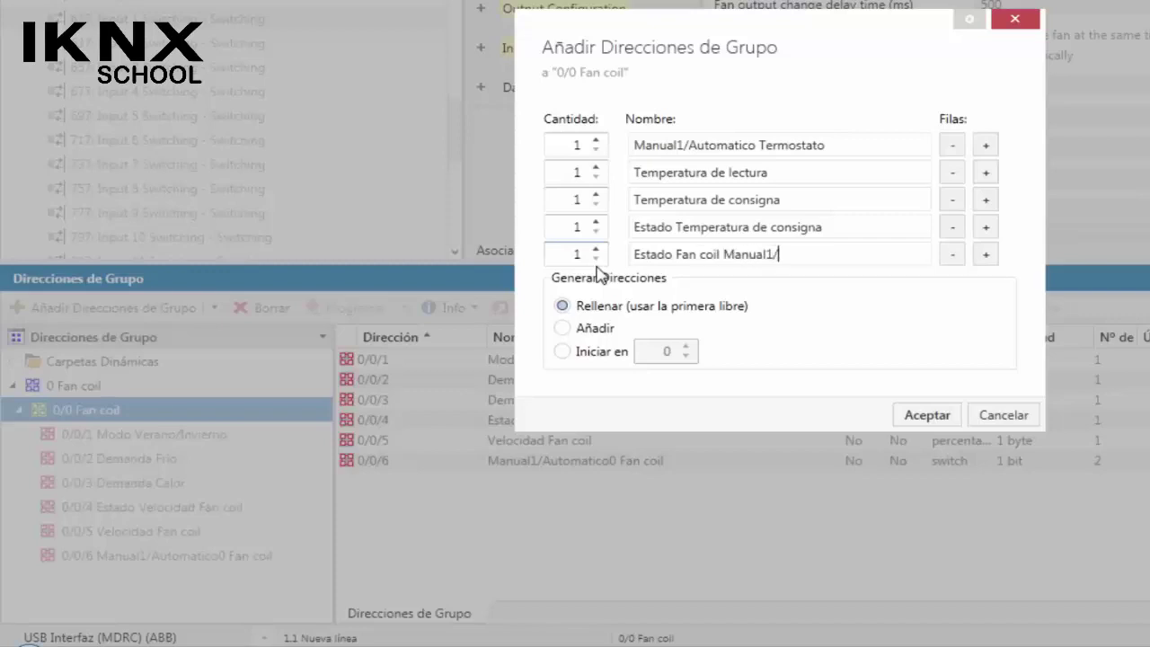
type("Automa")
type("tivo")
type("co")
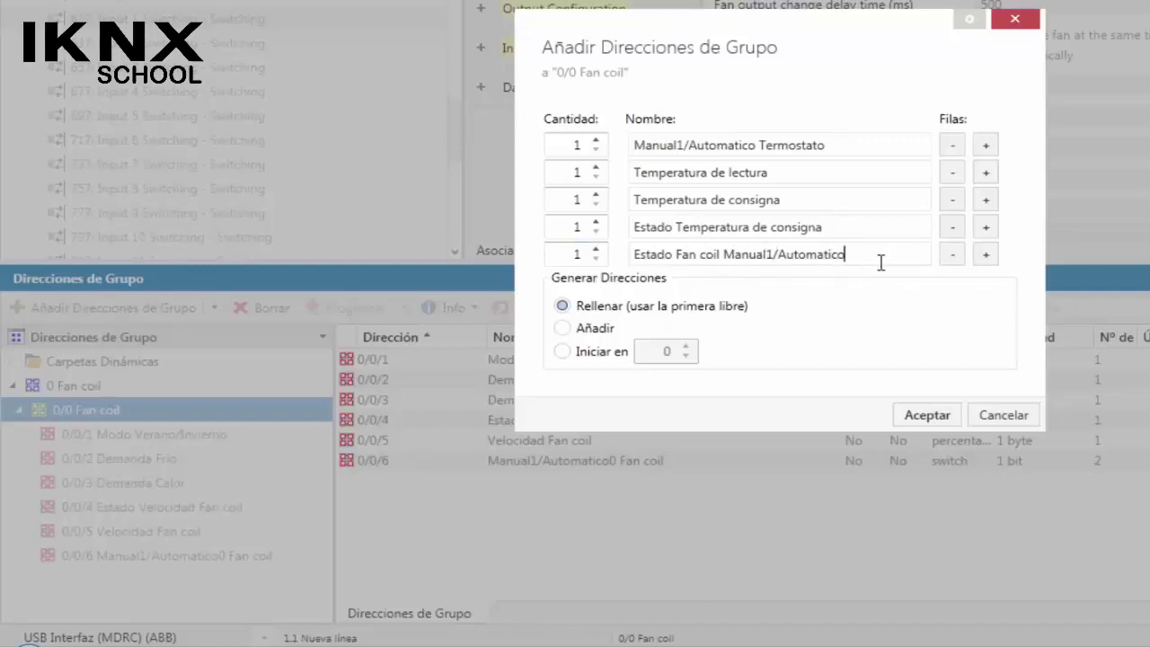
Step: Add group address rows Modo funcionamiento and On/Off Termostato, and create all the new addresses
left_click(985, 256)
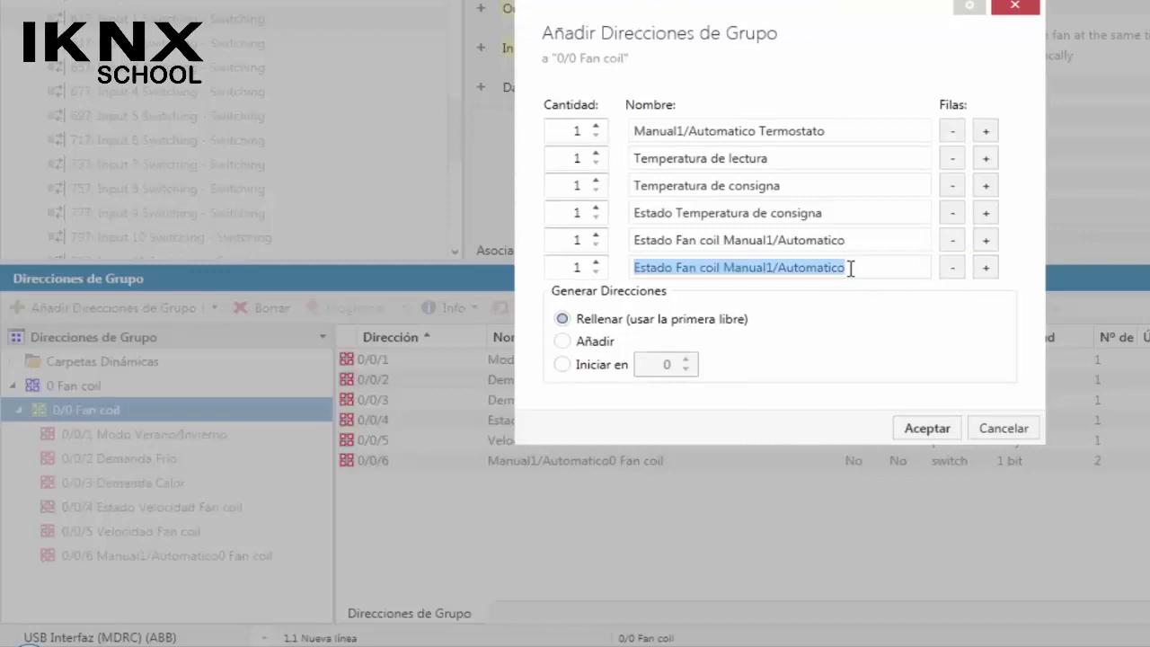
type("Mo")
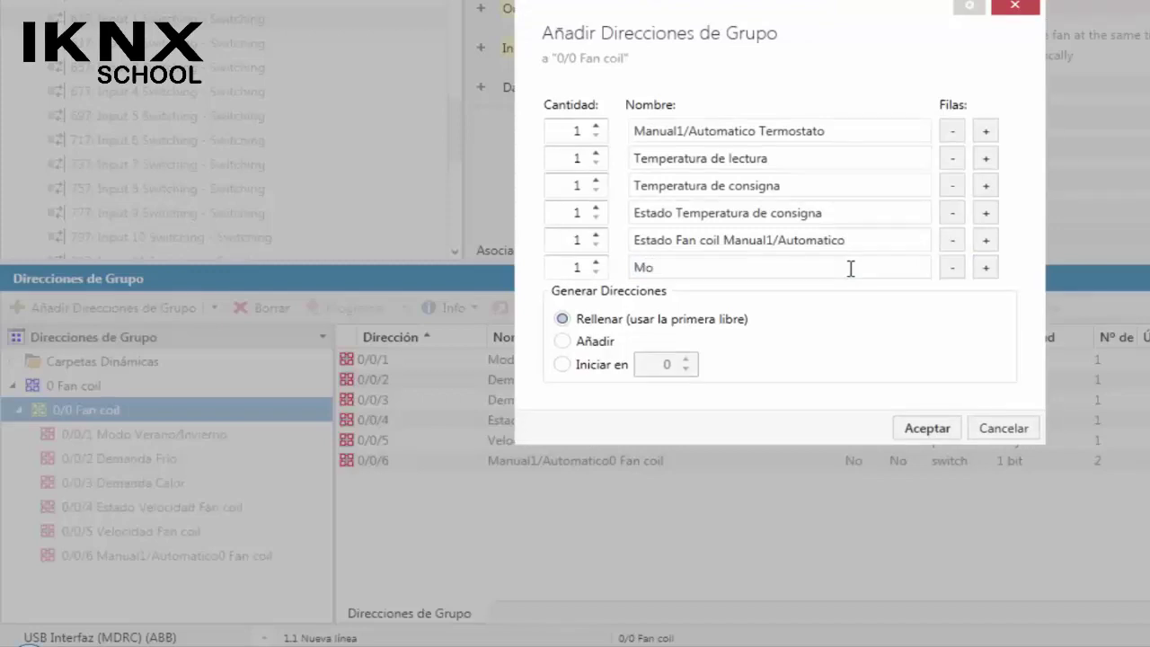
type("do funcionamie")
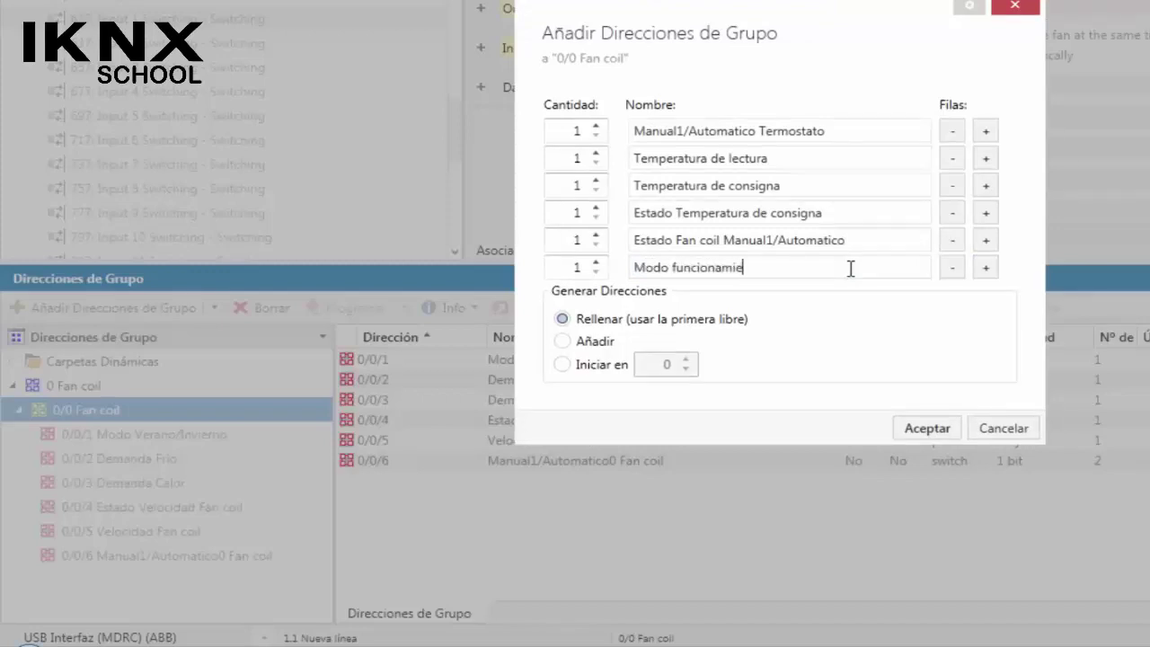
type("nto")
left_click(986, 269)
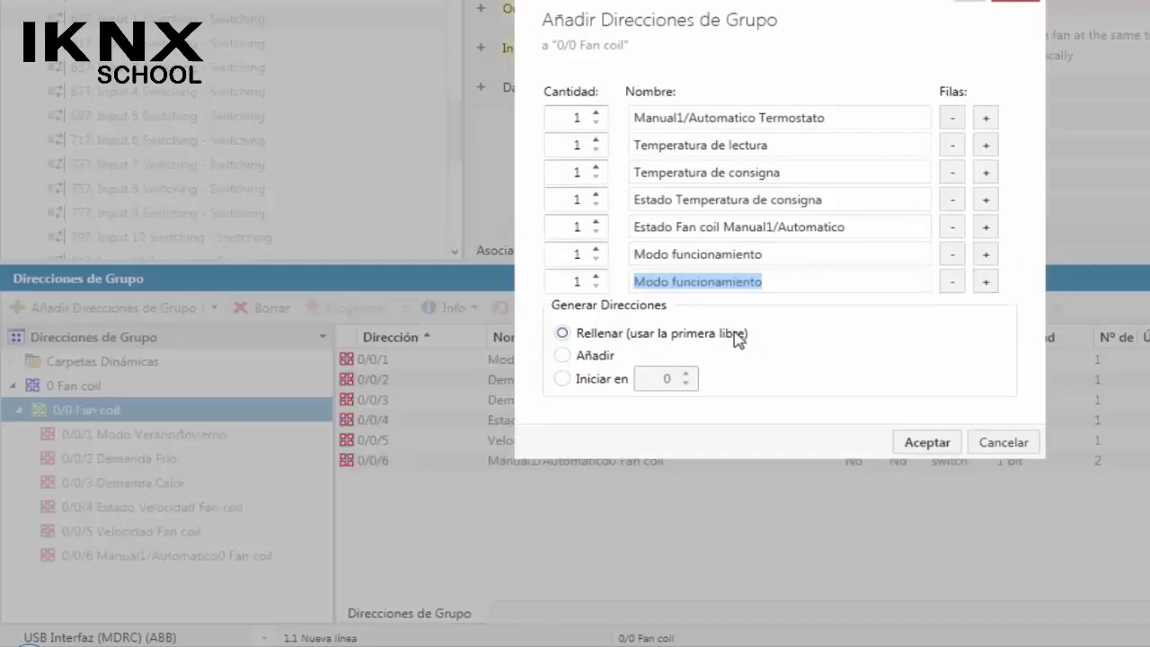
type("On/Of")
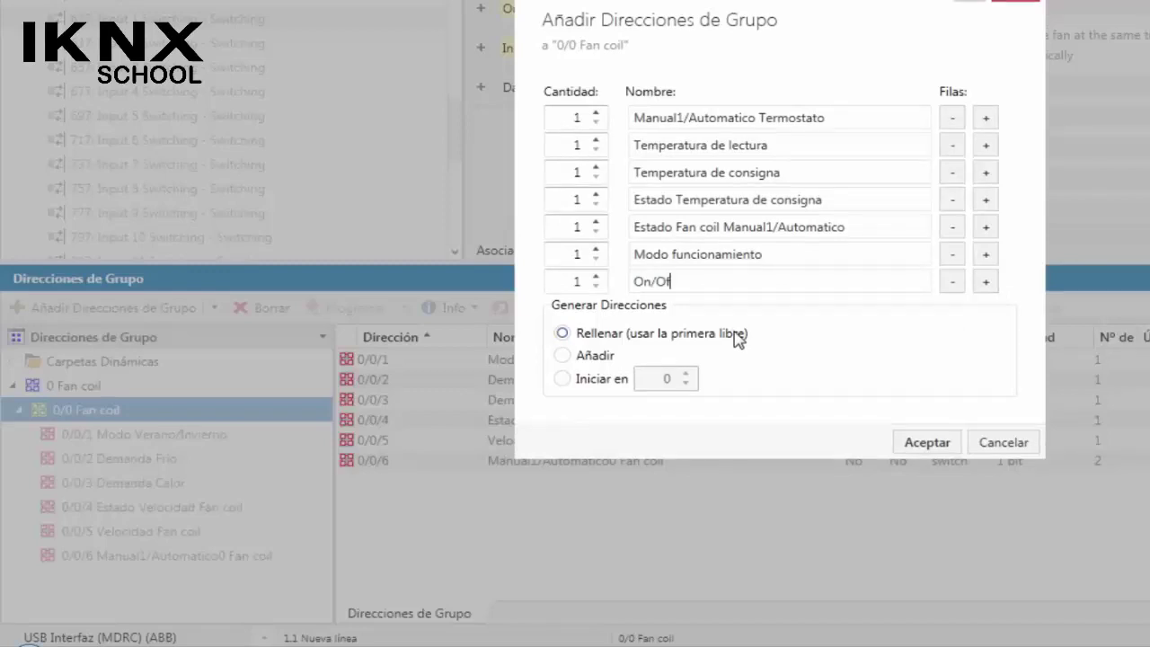
type("f Termostato")
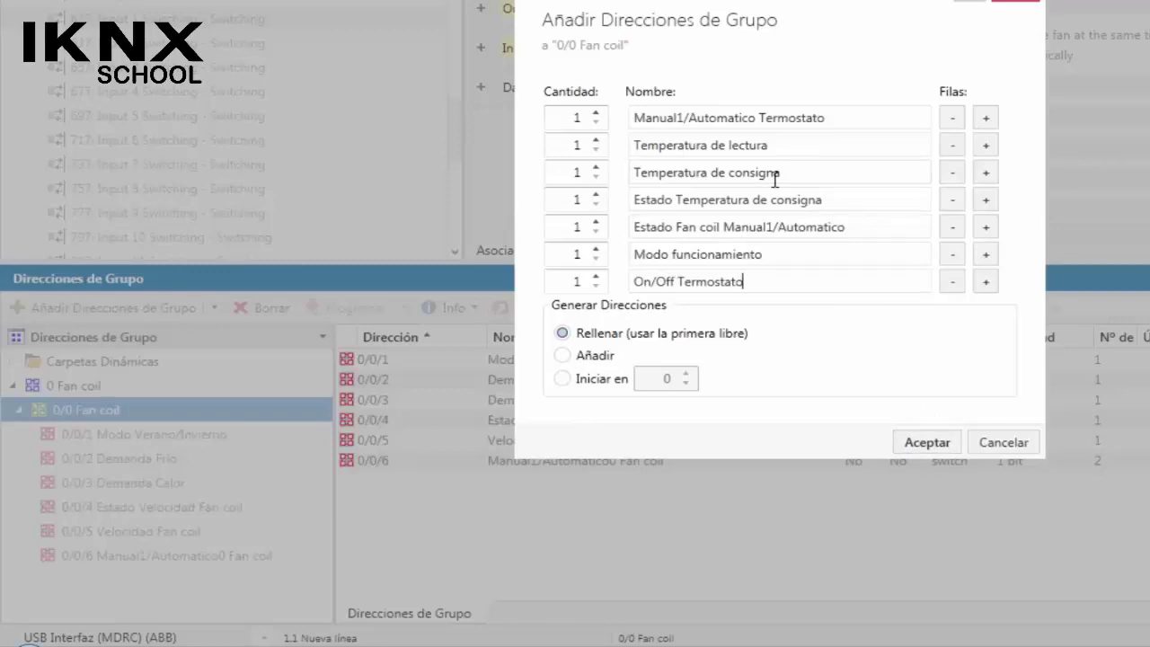
left_click(927, 442)
Step: Expand the 1.1.1 I-Luxus Thermostat 4Gang device to view its communication objects
scroll(212, 476, "down", 2)
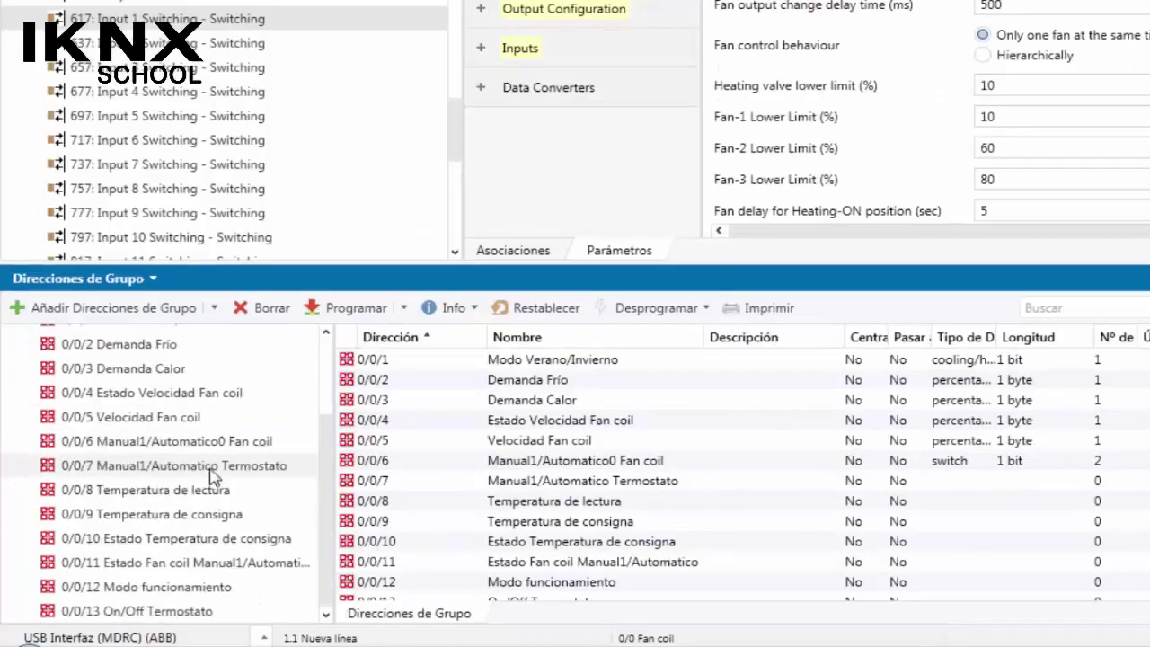
scroll(212, 476, "up", 3)
left_click_drag(336, 261, 334, 202)
scroll(285, 146, "up", 10)
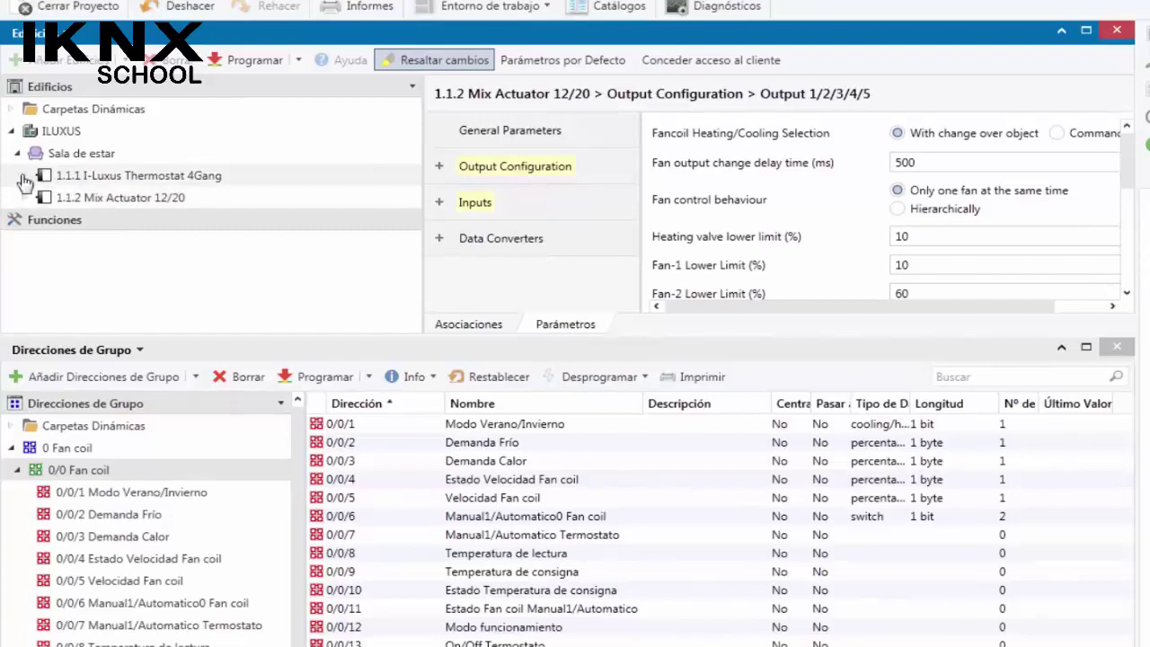
left_click(27, 176)
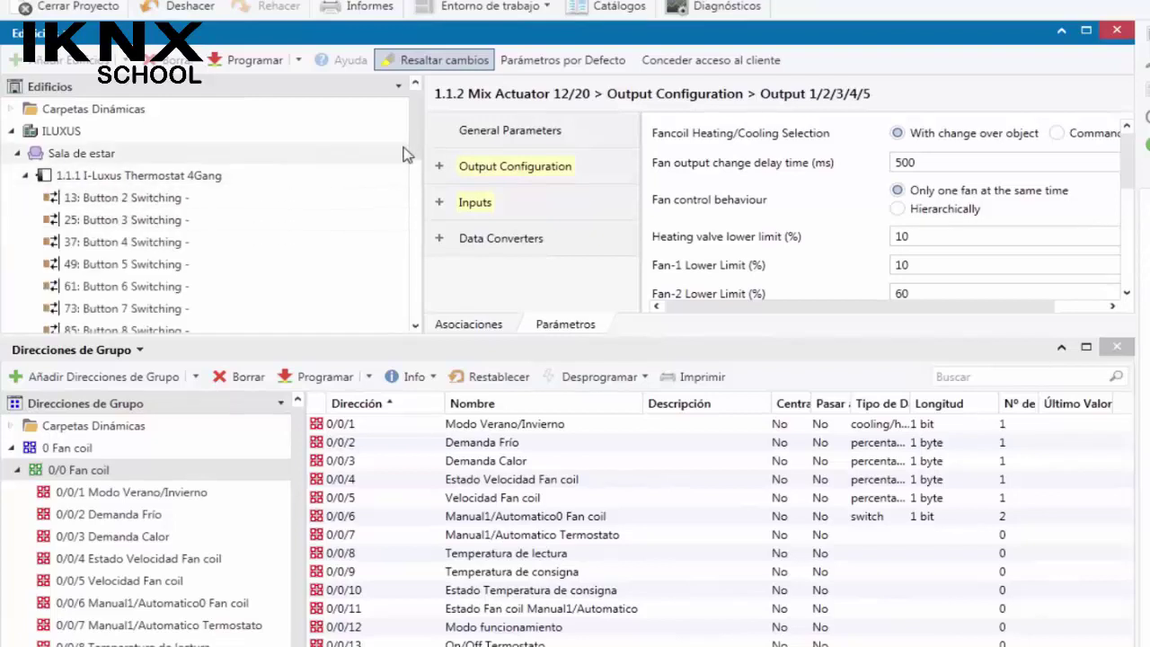
scroll(415, 139, "down", 2)
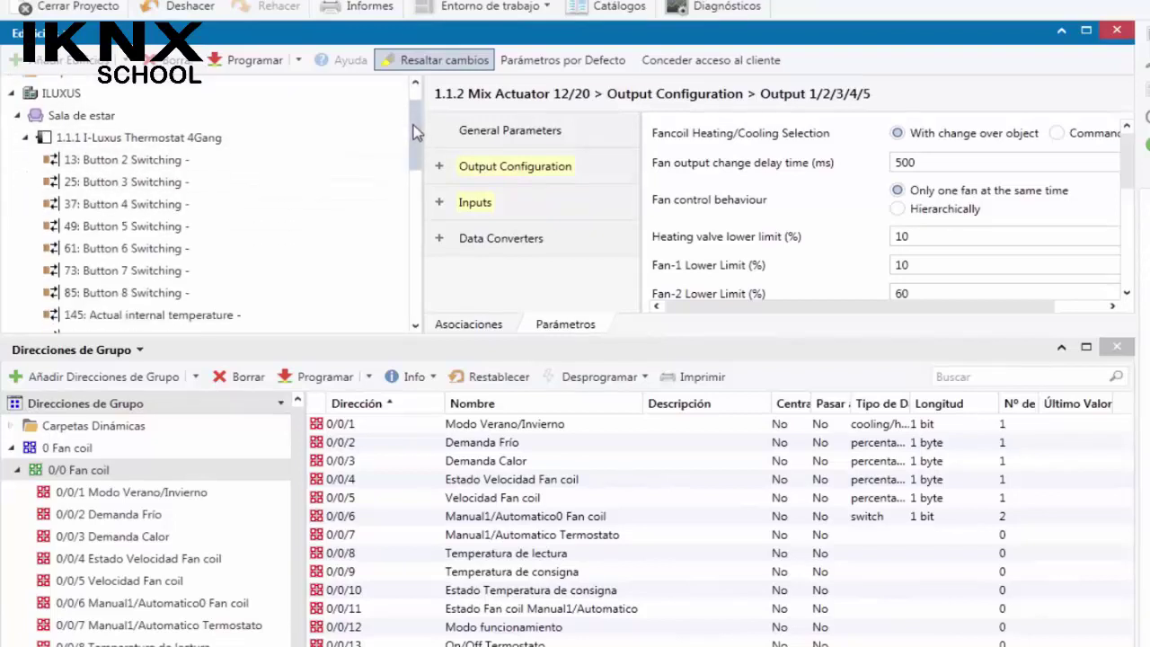
scroll(417, 133, "up", 2)
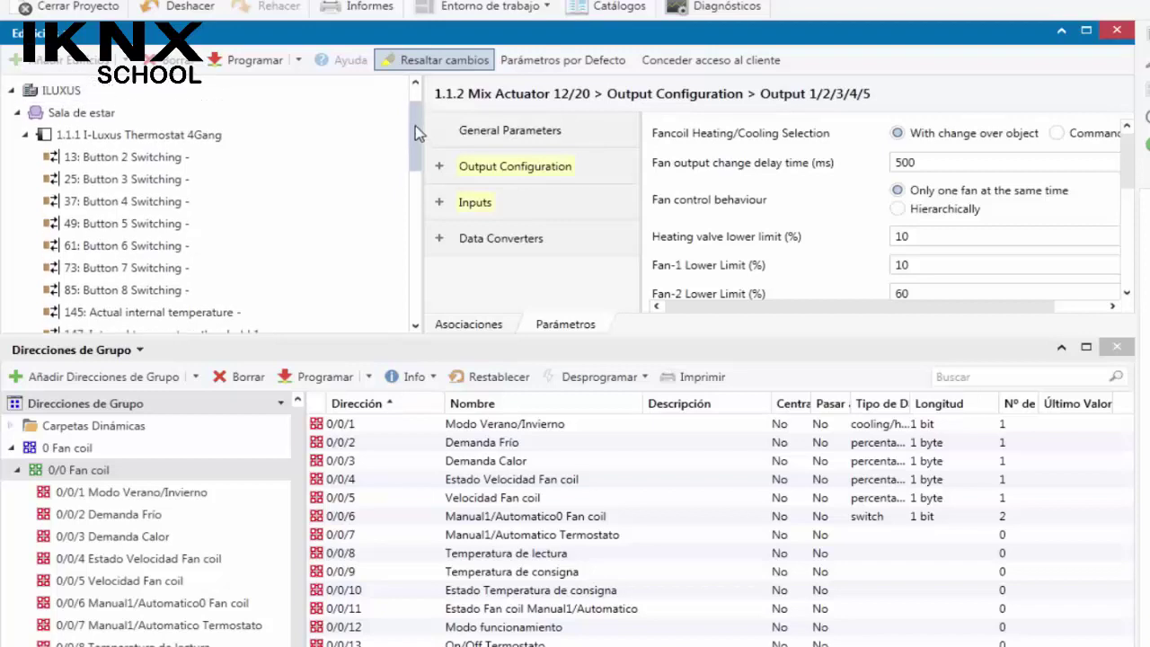
Step: Show the thermostat's Button 1 parameters and select the 0/0/12 Modo funcionamiento group address to compare with the button's function
left_click(161, 175)
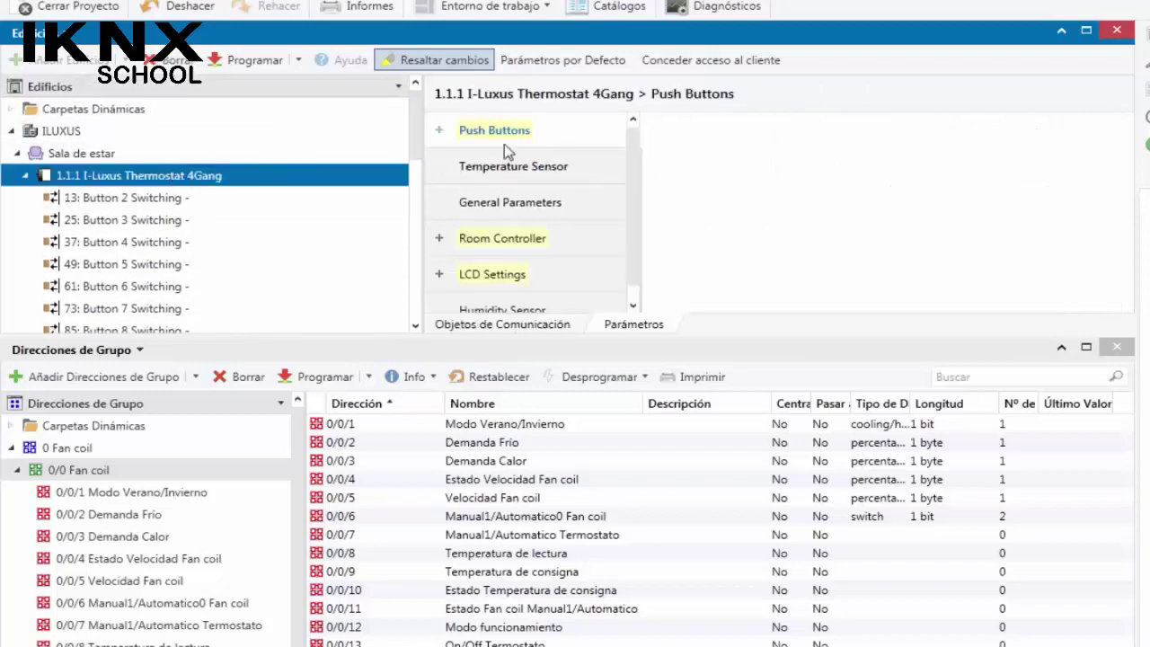
left_click(443, 133)
left_click(495, 175)
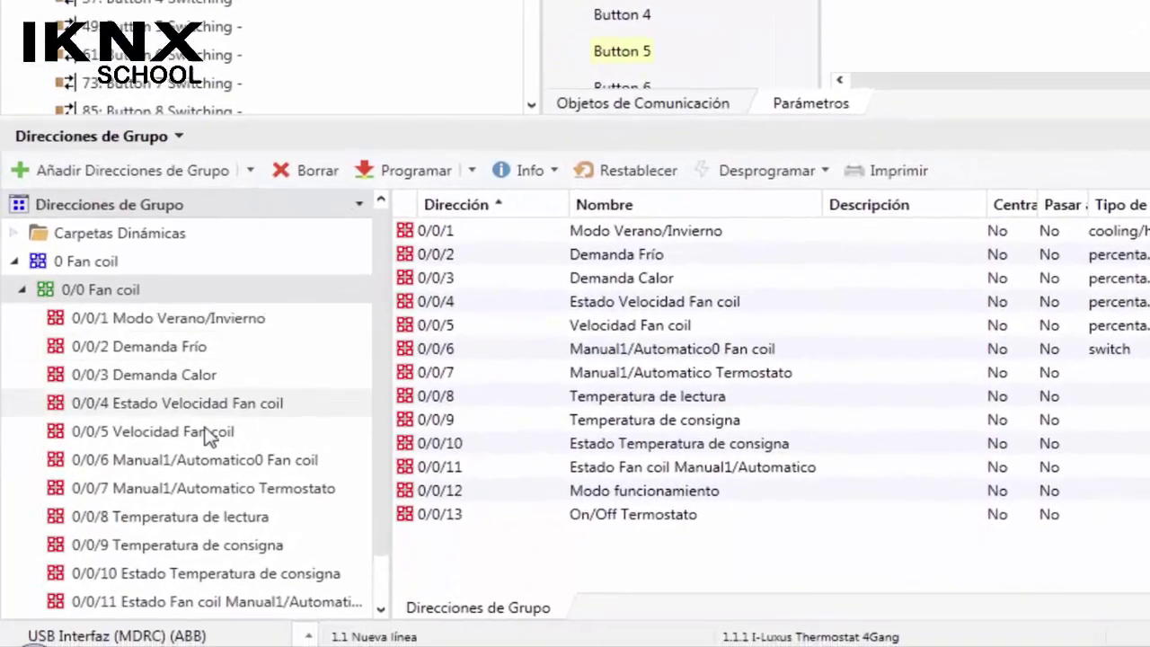
scroll(229, 482, "down", 1)
left_click(135, 577)
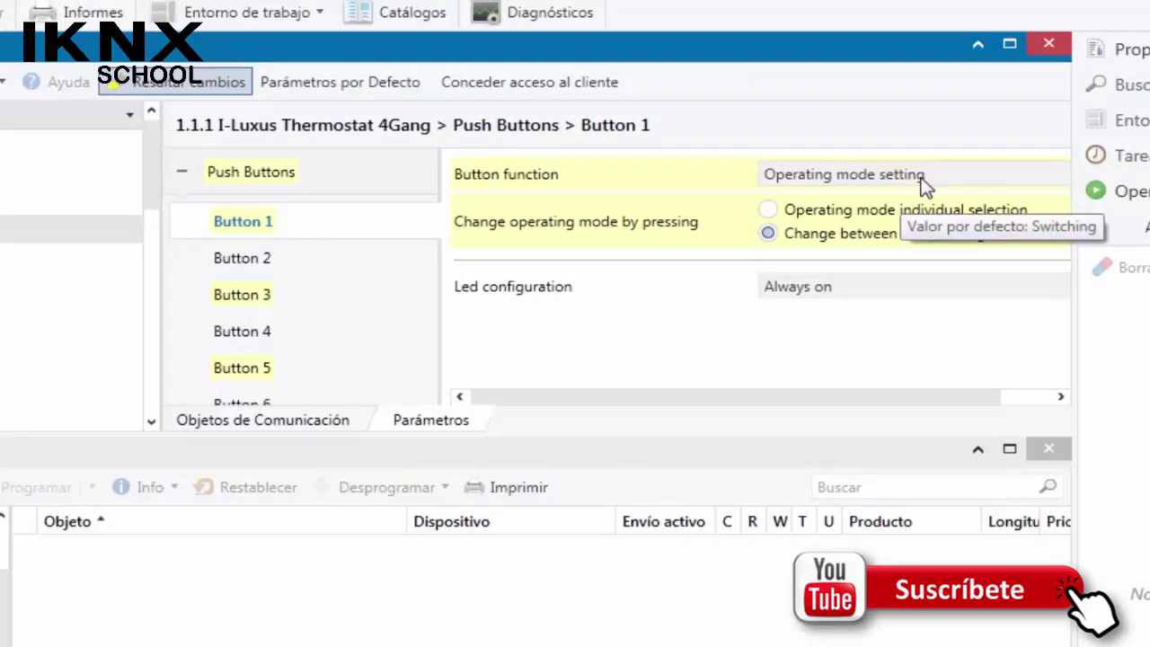
Step: Show the thermostat's Button 3 parameters and link object 25: Button 3 Switching to group address 0/0/1 Modo Verano/Invierno
left_click(248, 300)
left_click(72, 286)
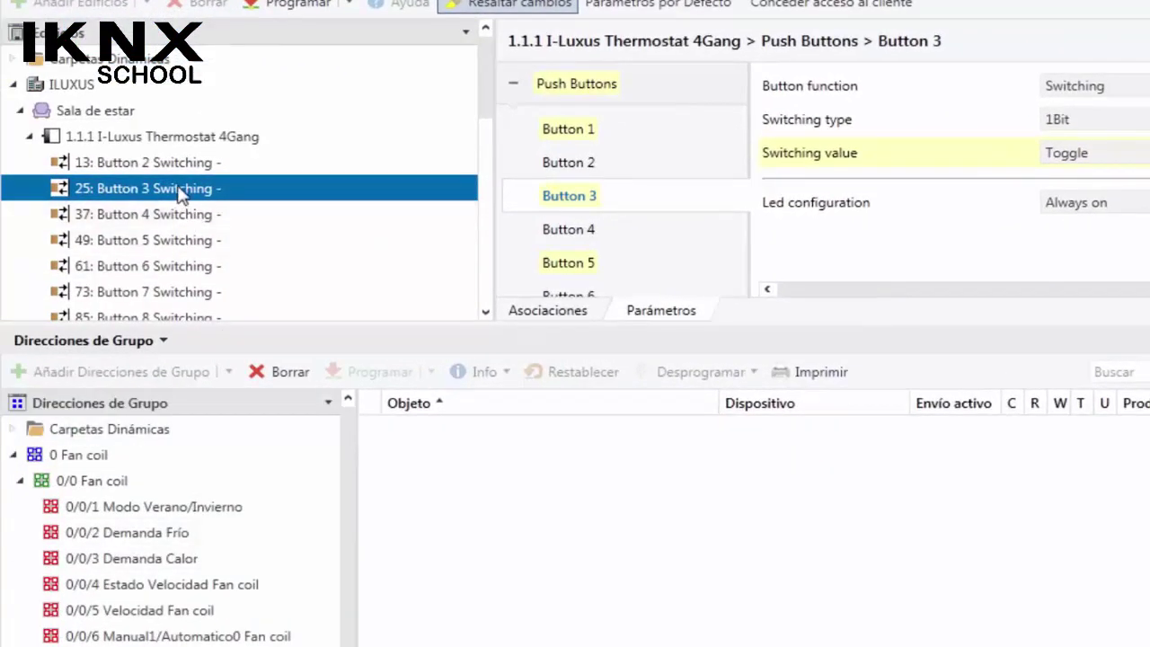
left_click_drag(204, 355, 192, 508)
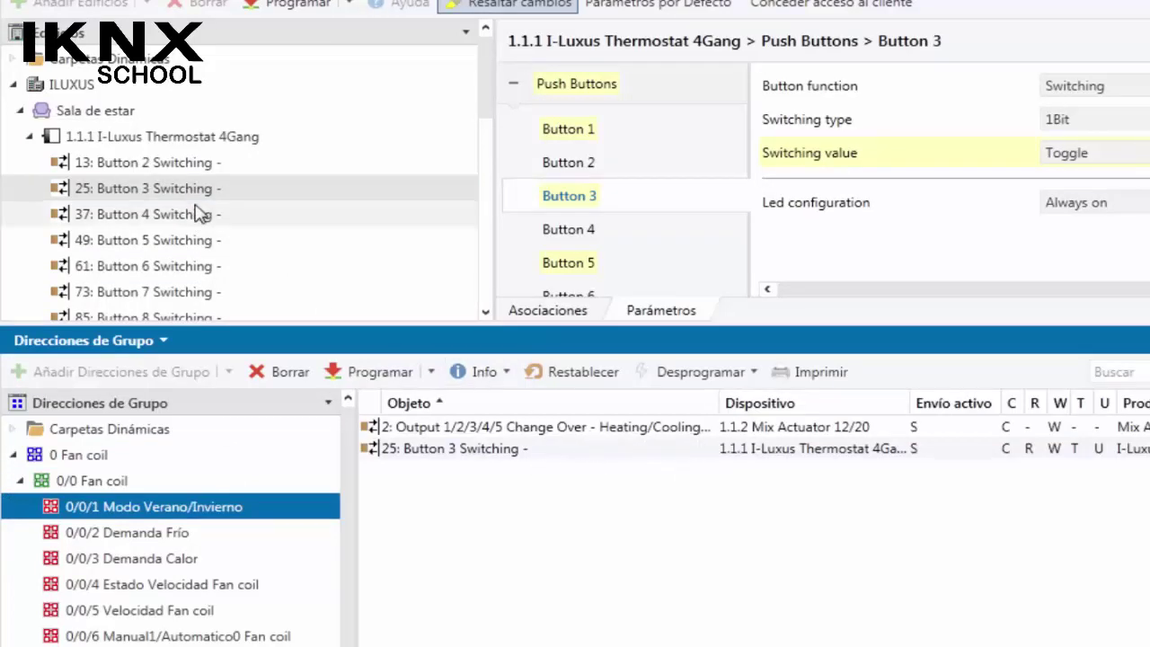
Step: Link the thermostat's object 49: Button 5 Switching to group address 0/0/13 On/Off Termostato
left_click(220, 243)
scroll(232, 550, "down", 1)
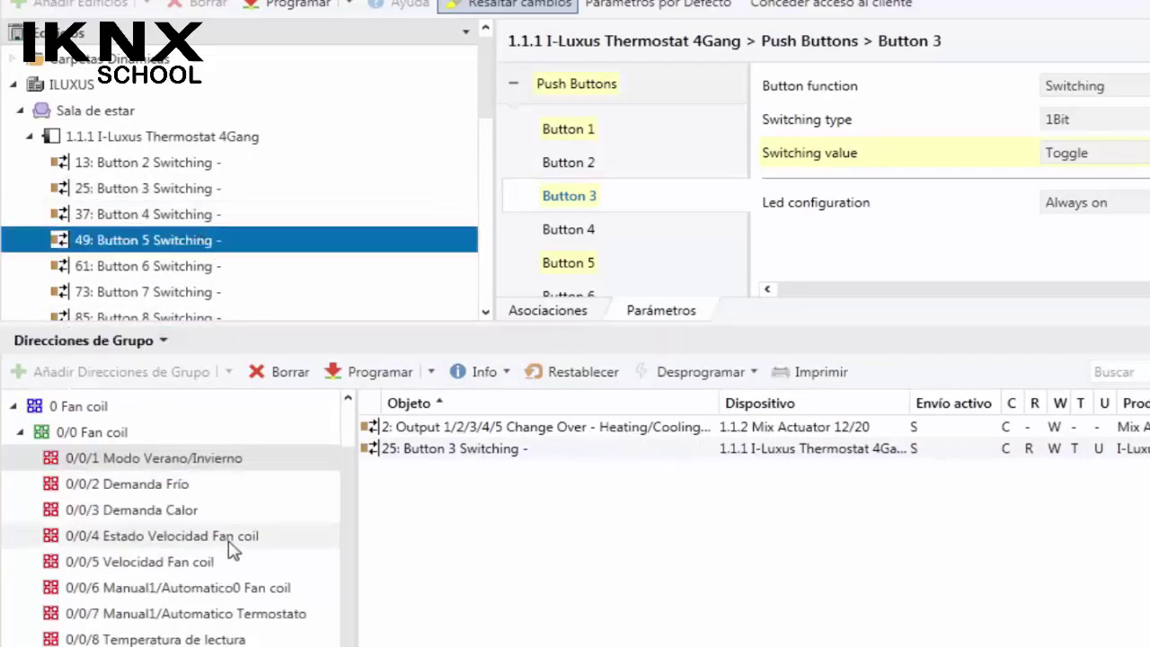
left_click_drag(180, 248, 196, 643)
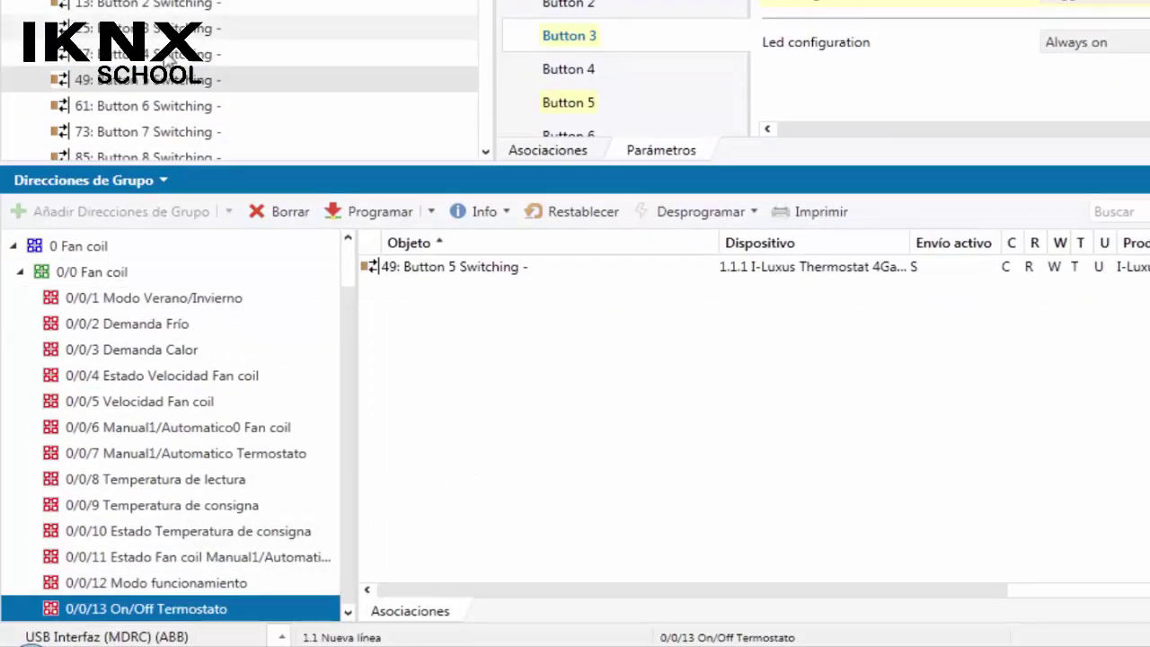
Step: Find object 154: Heating/Cooling change over in the thermostat's list and link it to group address 0/0/1 Modo Verano/Invierno
scroll(177, 58, "down", 1)
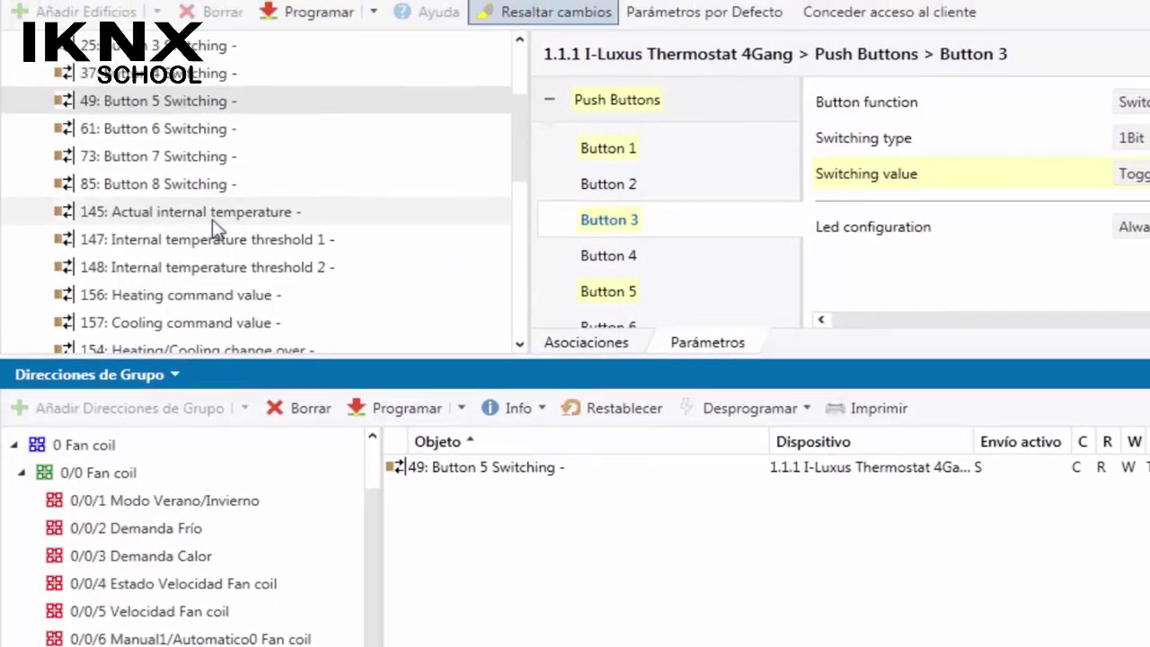
scroll(296, 242, "down", 3)
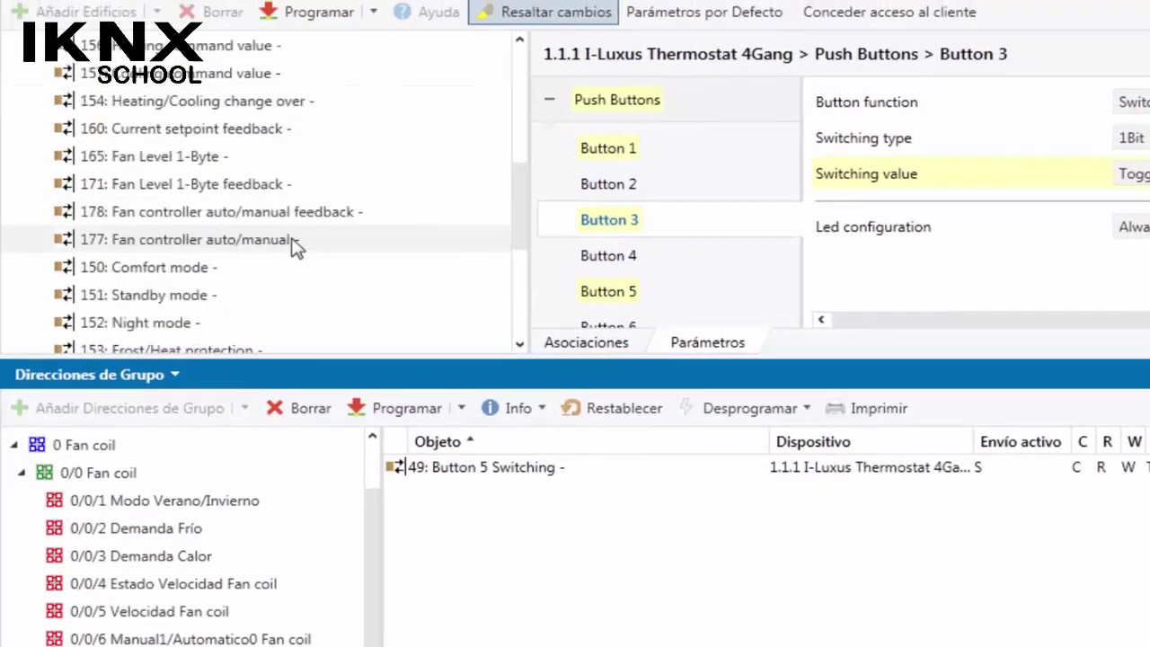
scroll(295, 246, "up", 1)
scroll(269, 233, "down", 1)
scroll(197, 297, "down", 1)
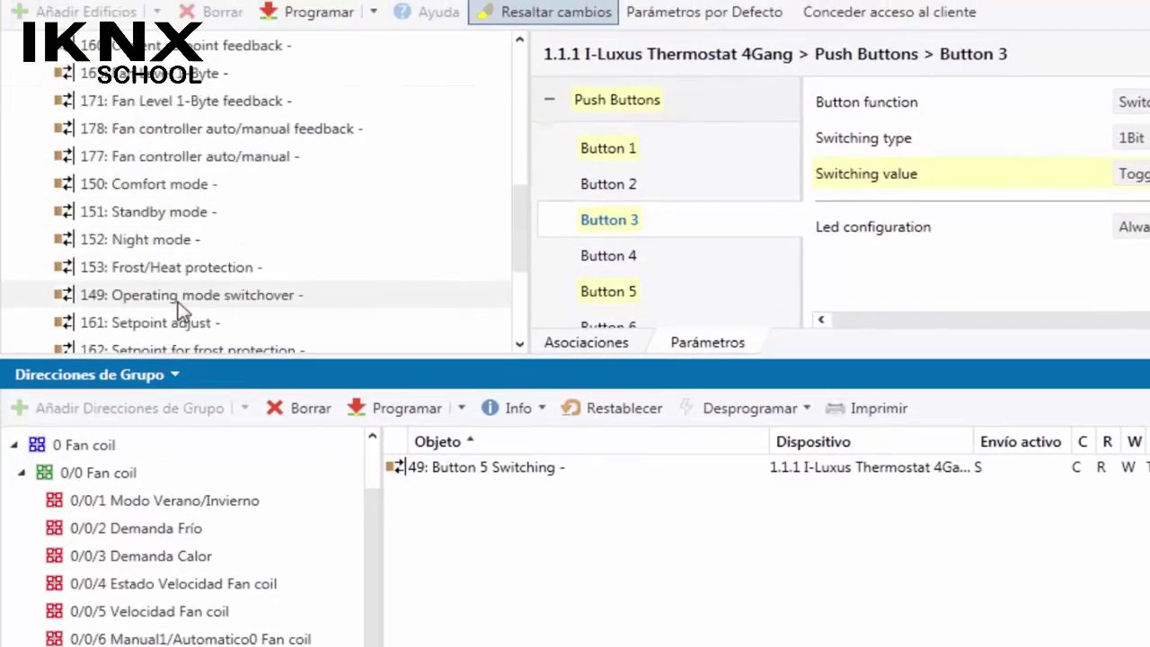
scroll(180, 306, "down", 4)
scroll(184, 292, "up", 4)
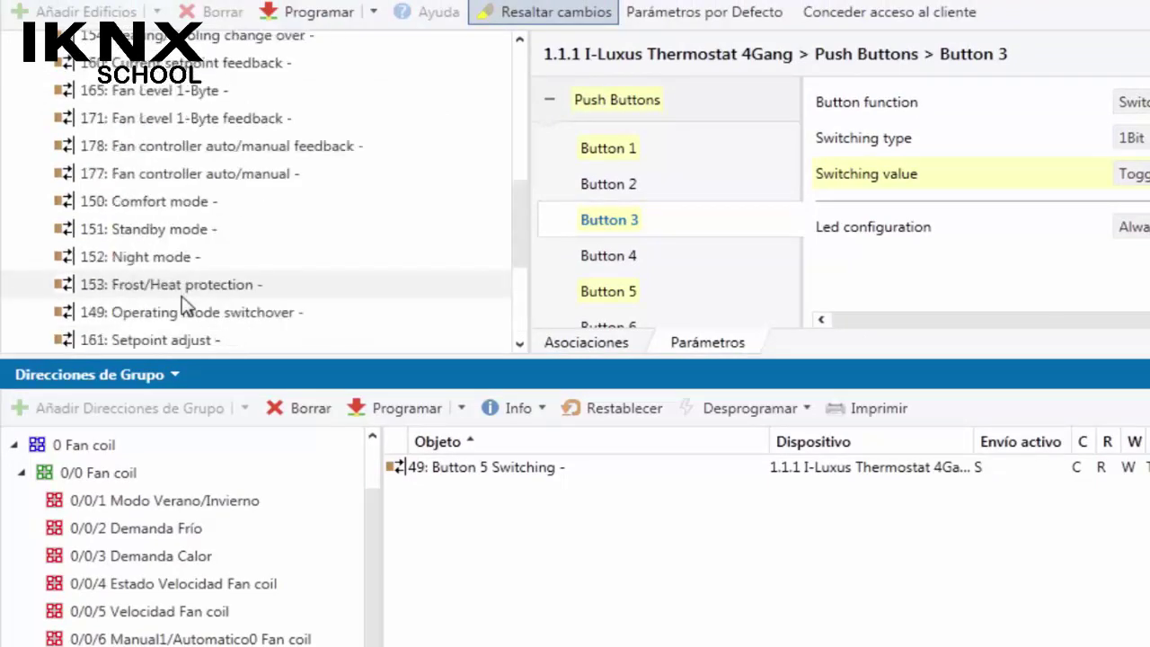
scroll(184, 286, "up", 1)
left_click(173, 210)
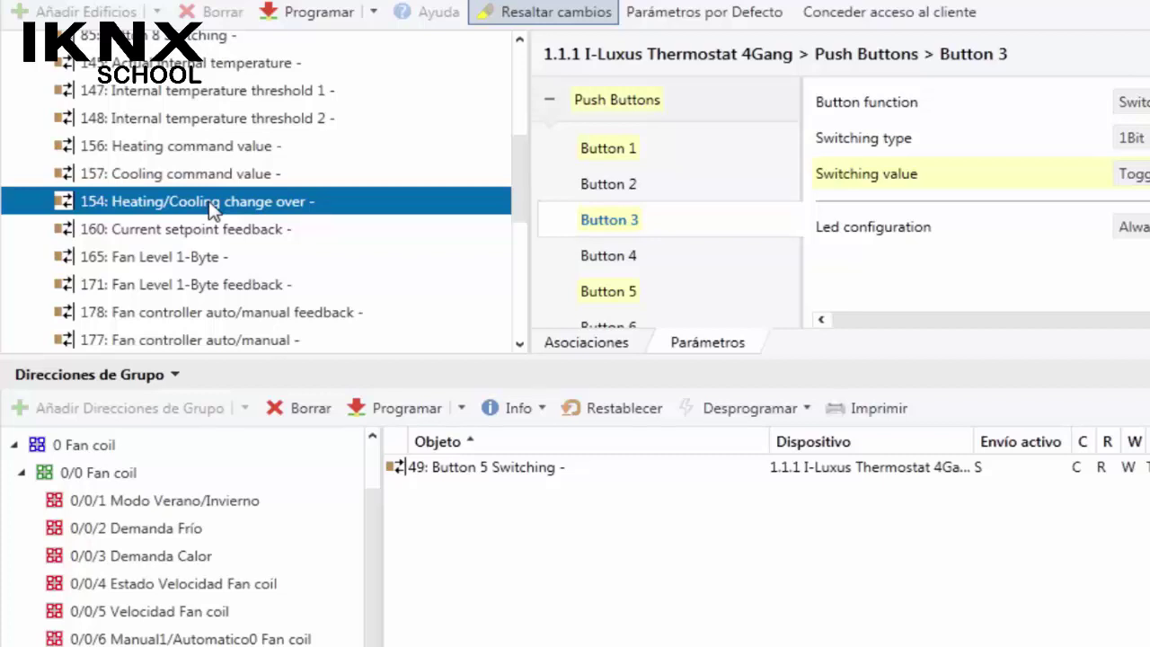
left_click_drag(212, 206, 234, 512)
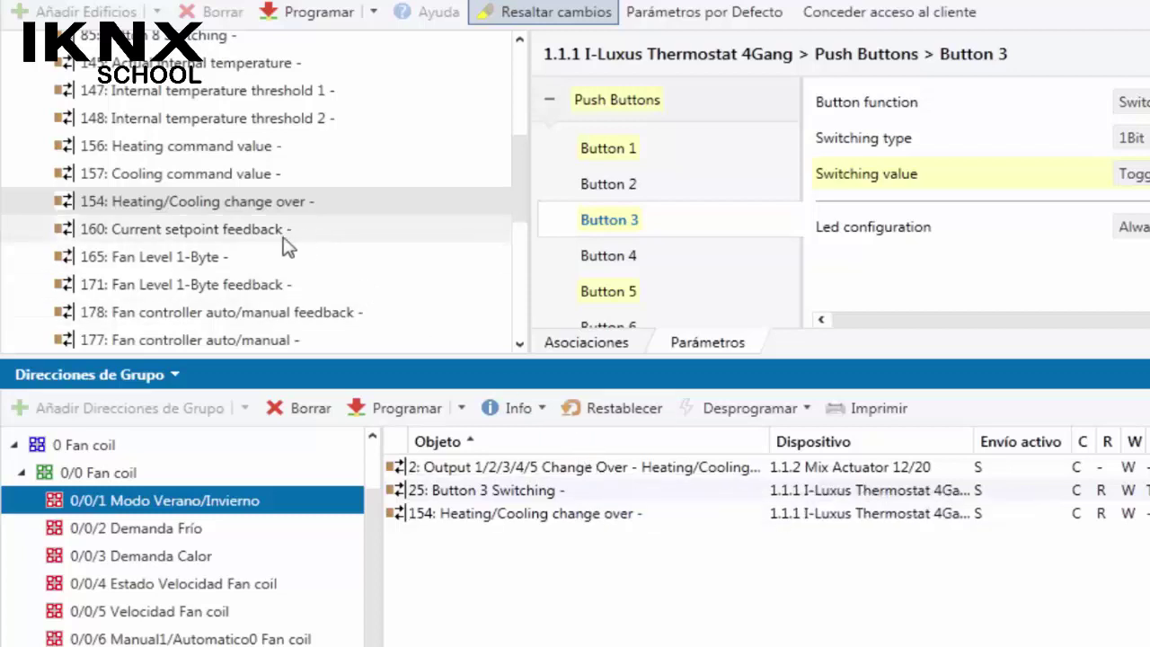
Step: Link the thermostat's object 157: Cooling command value to group address 0/0/2 Demanda Frío
scroll(235, 284, "down", 2)
scroll(256, 275, "up", 2)
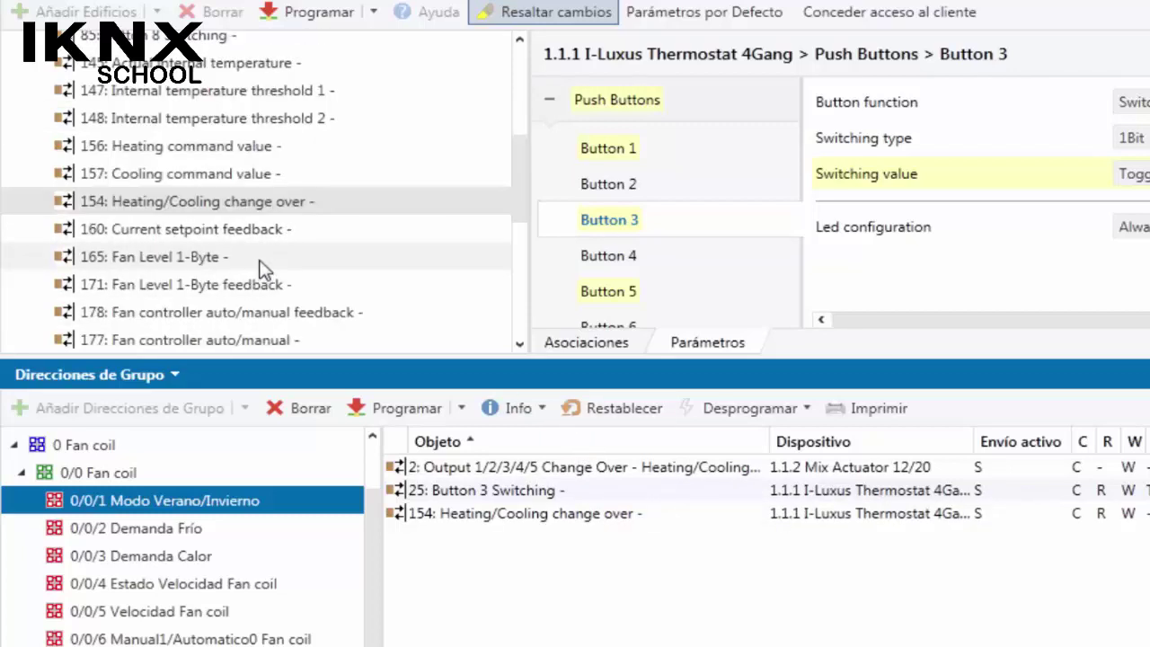
left_click(241, 179)
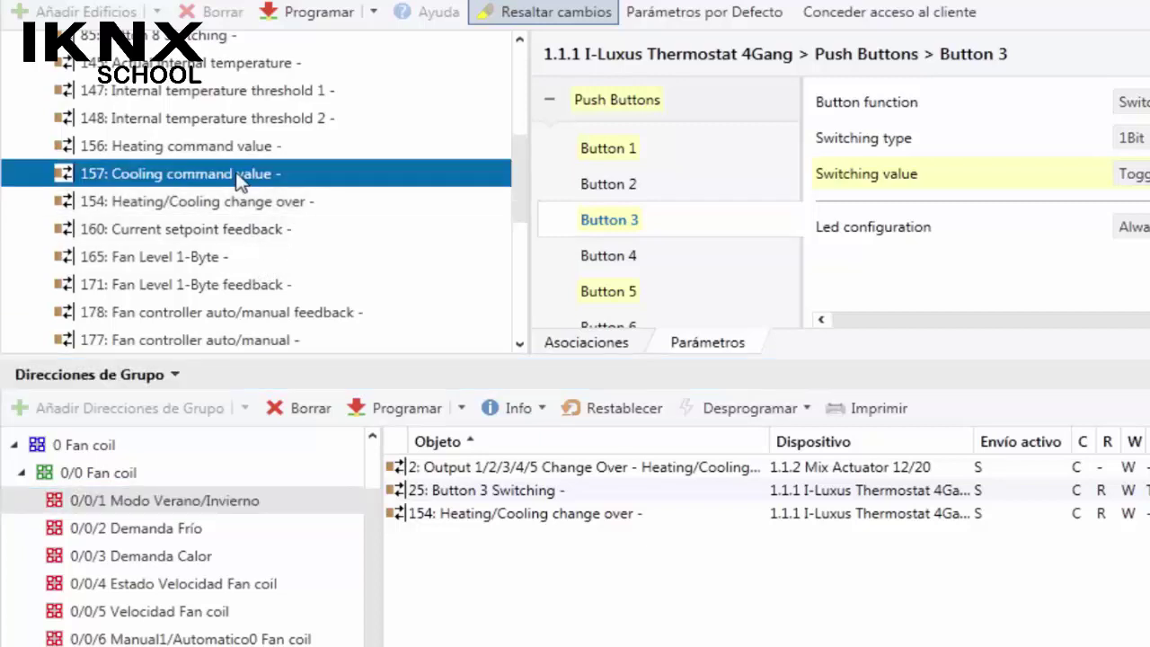
left_click_drag(216, 179, 216, 532)
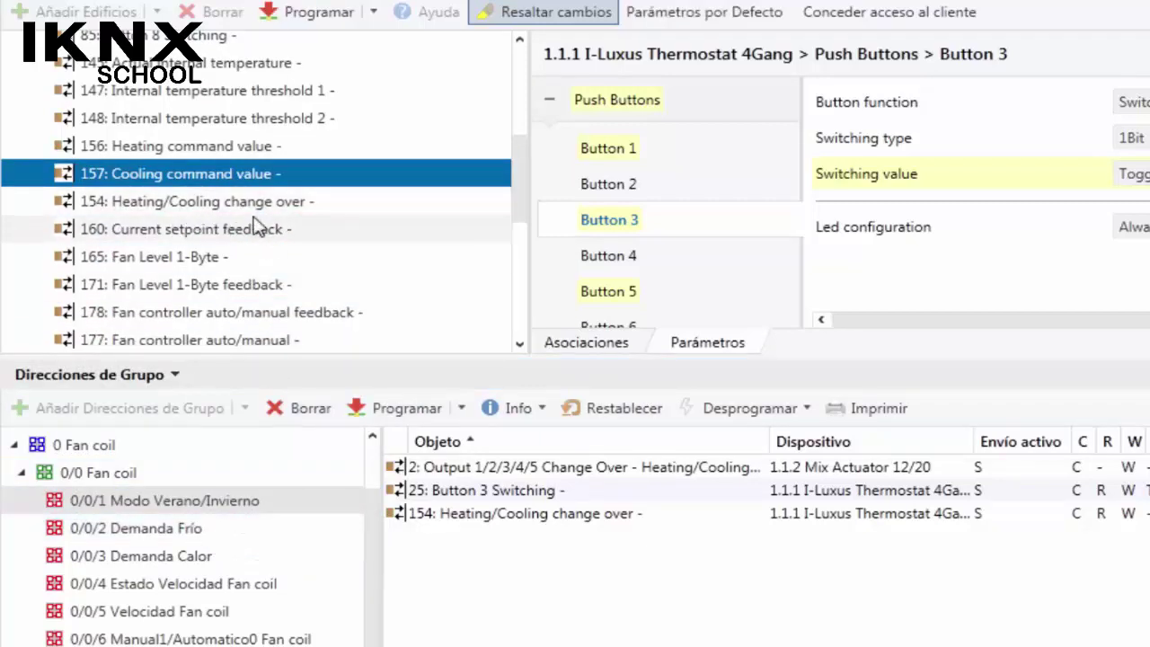
Step: Link the thermostat's object 156: Heating command value to group address 0/0/3 Demanda Calor
left_click_drag(224, 206, 220, 556)
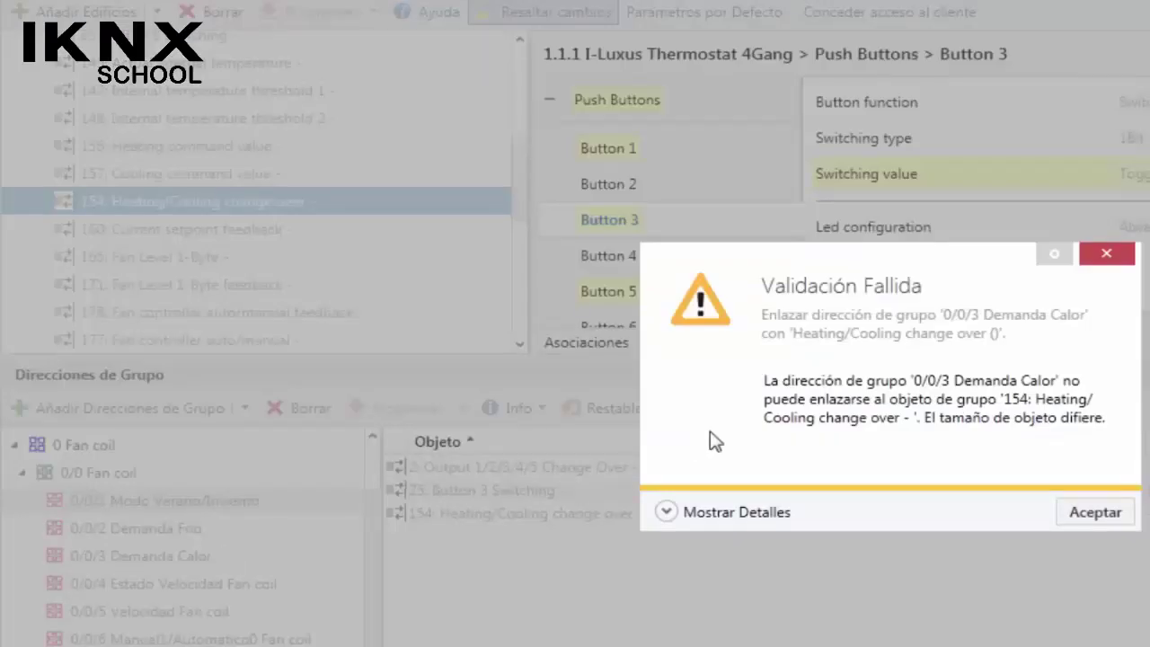
left_click(1096, 510)
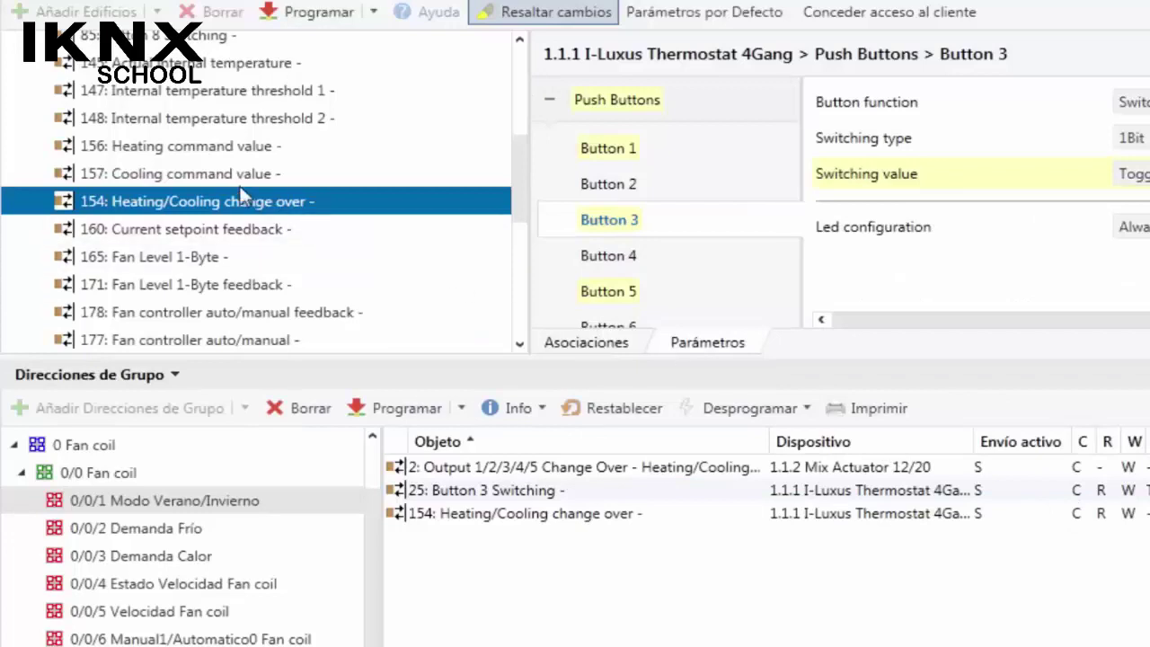
left_click_drag(196, 157, 194, 559)
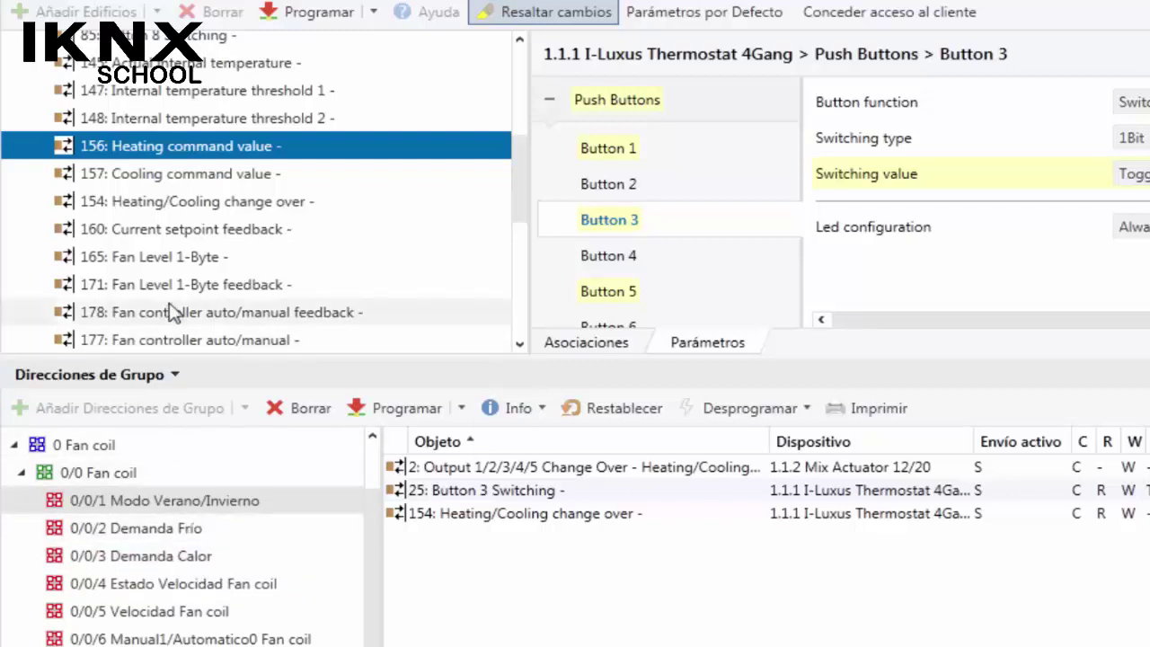
Step: Link object 171: Fan Level 1-Byte feedback to 0/0/4 Estado Velocidad Fan coil, and object 165: Fan Level 1-Byte to 0/0/5 Velocidad Fan coil
scroll(177, 294, "down", 1)
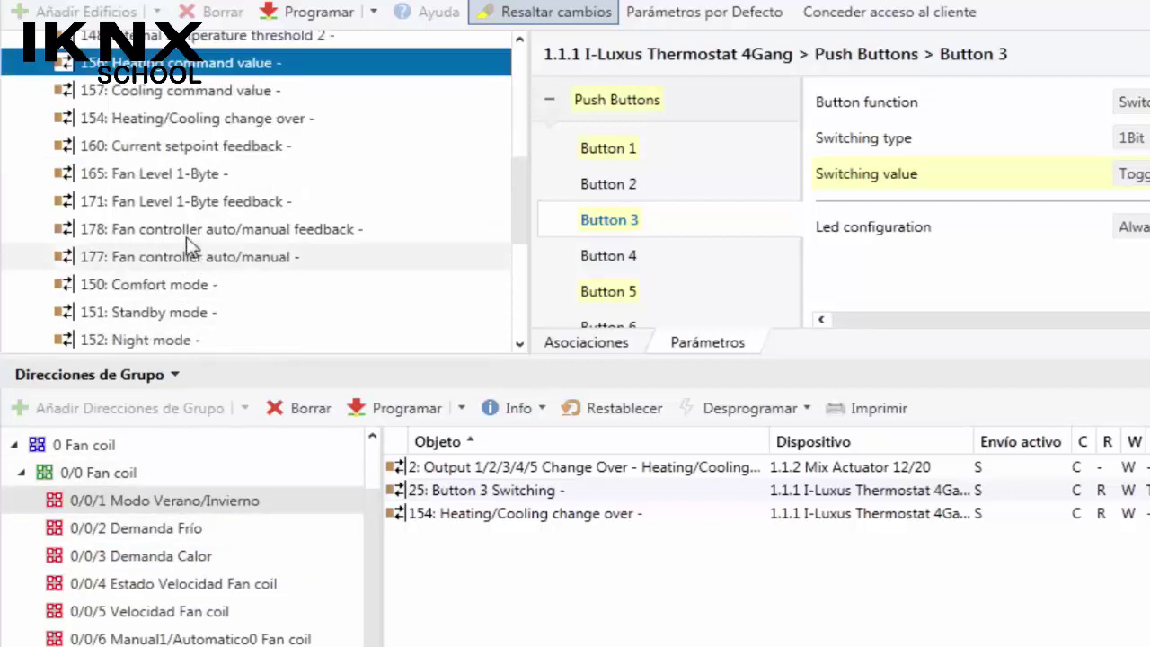
left_click(194, 204)
left_click_drag(238, 209, 265, 619)
left_click(273, 602)
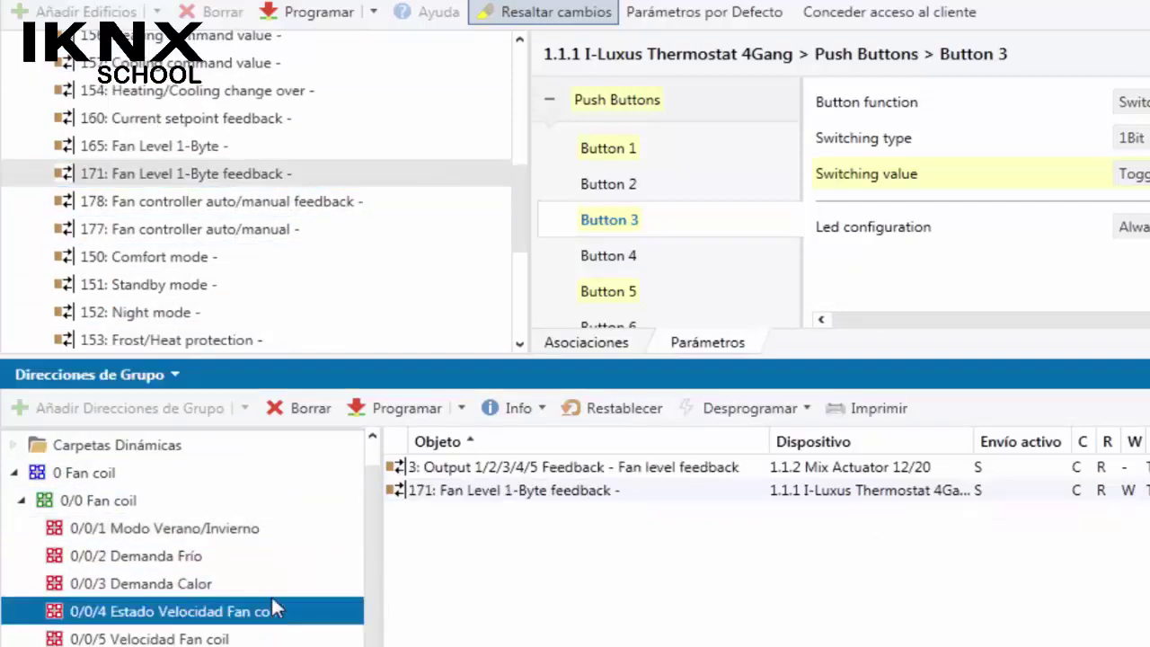
left_click(755, 475)
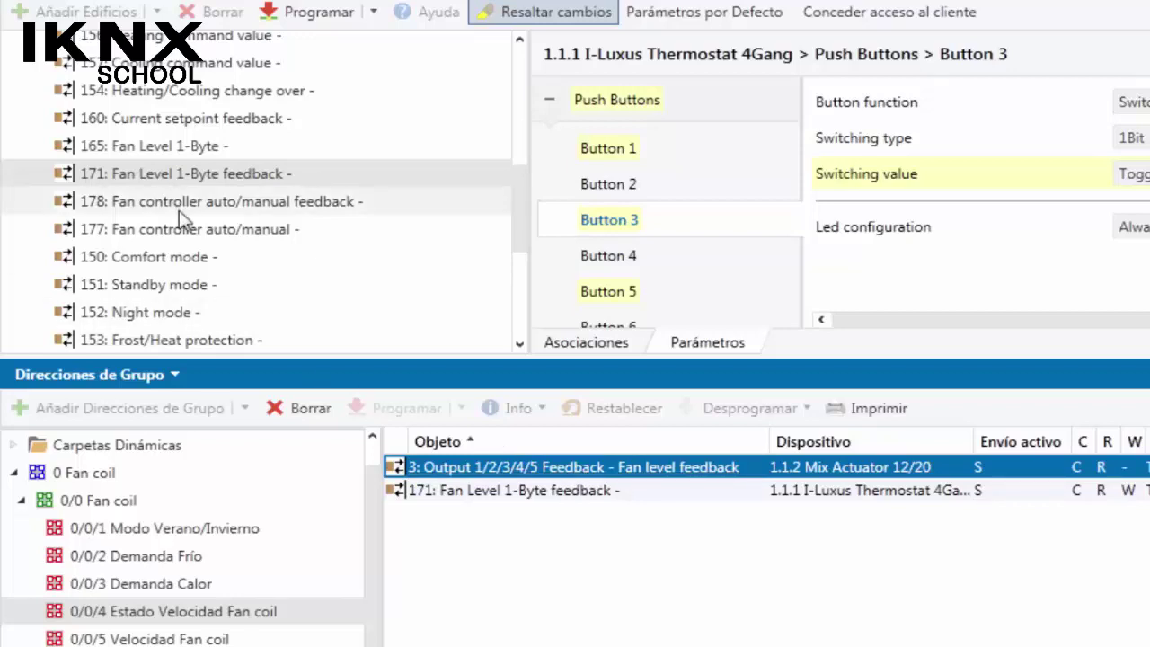
left_click_drag(177, 153, 222, 639)
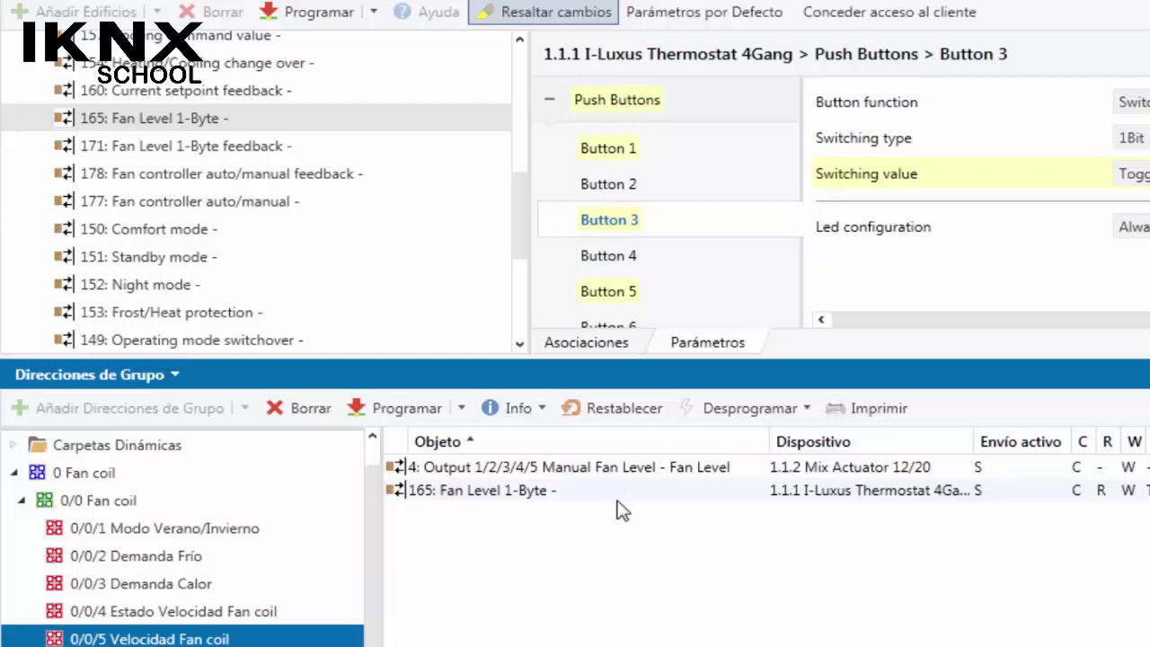
Step: Link the thermostat's object 177: Fan controller auto/manual to group address 0/0/7 Manual1/Automatico Termostato
left_click(296, 646)
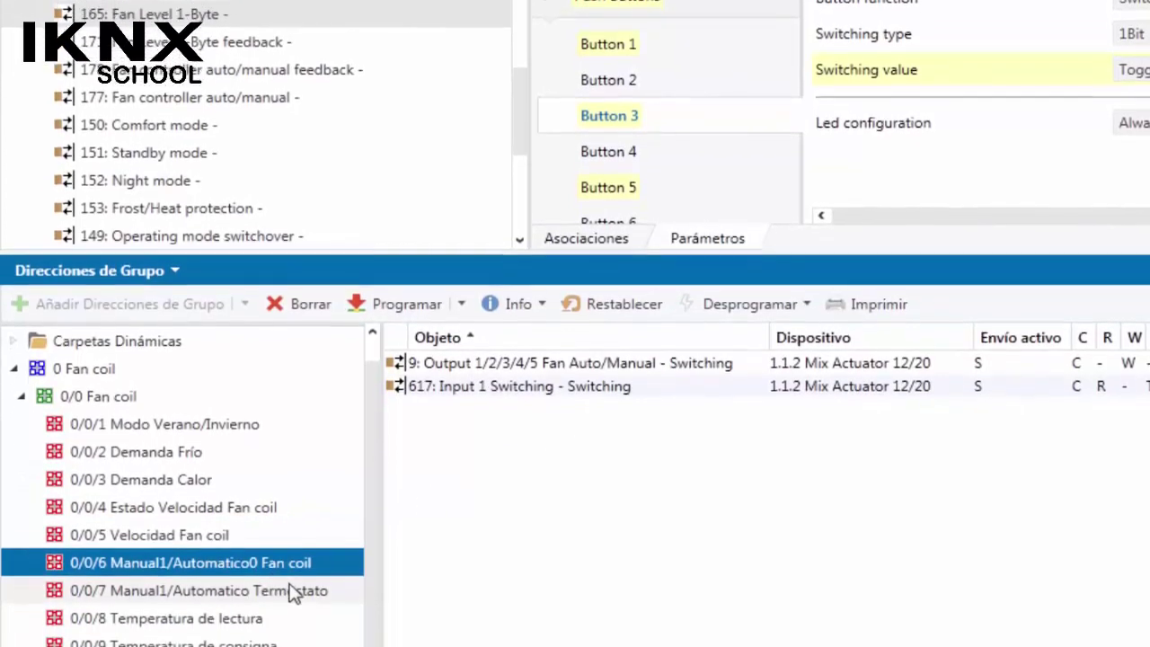
left_click(301, 593)
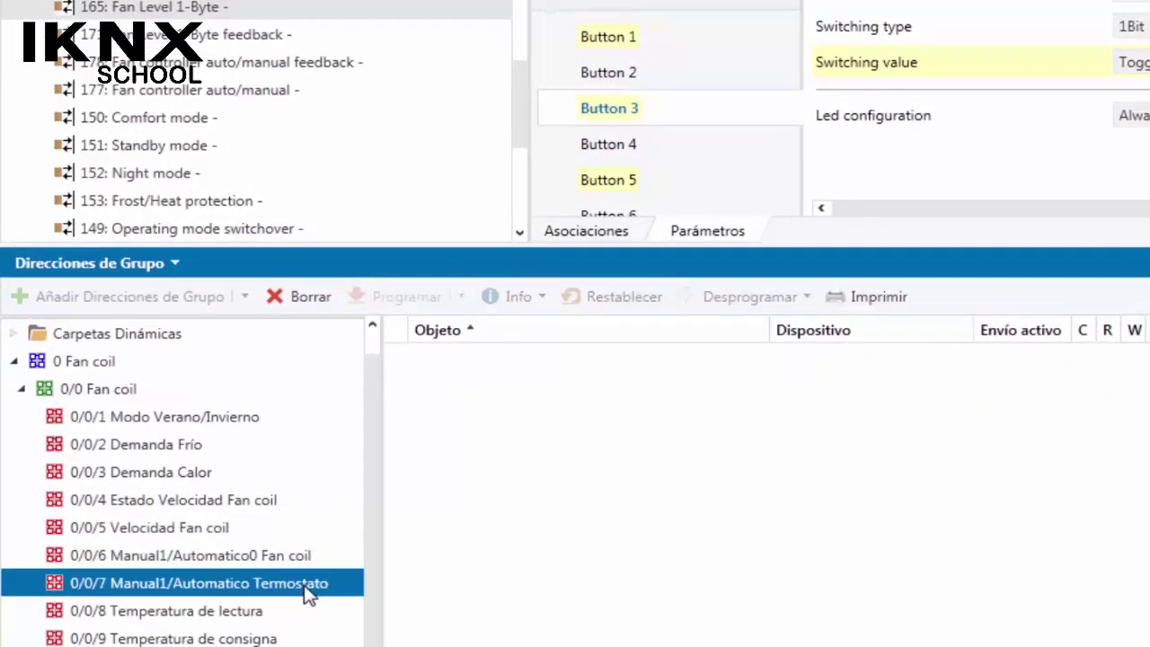
left_click(171, 95)
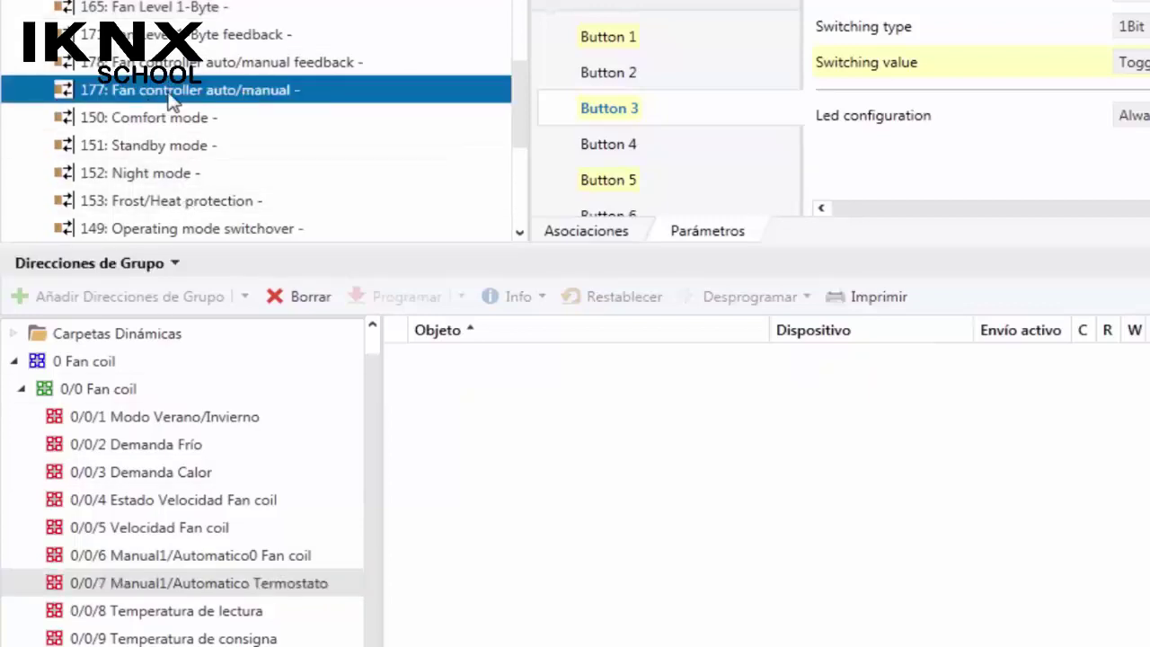
left_click_drag(171, 97, 302, 590)
left_click(302, 591)
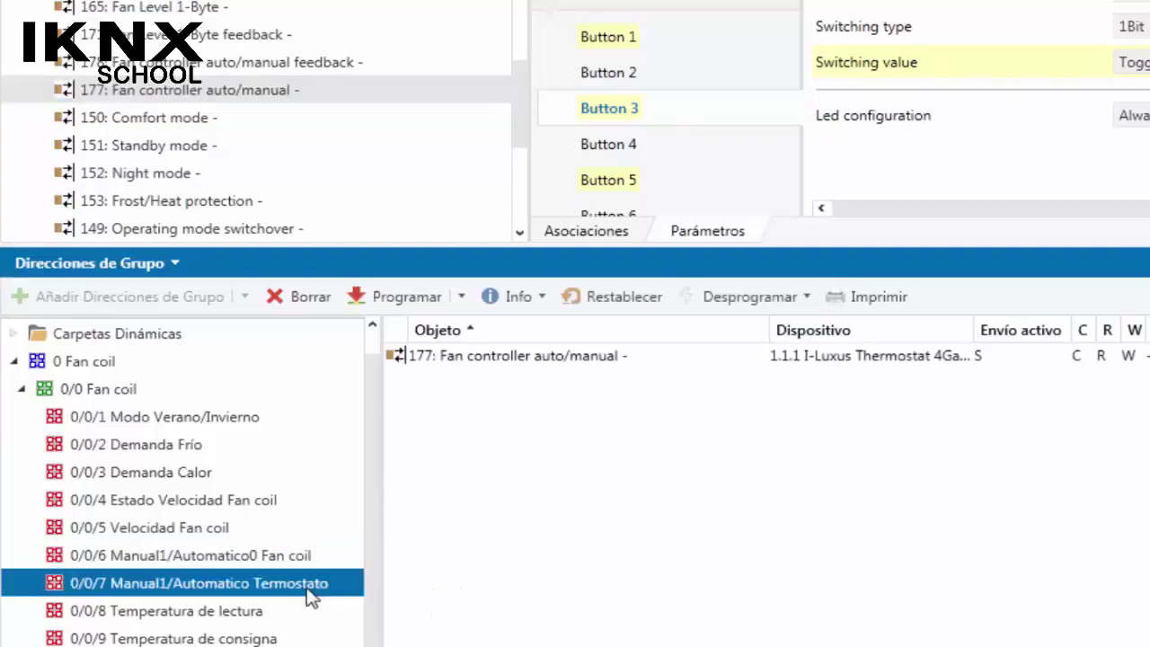
Step: Link the thermostat's object 145: Actual internal temperature to group address 0/0/8 Temperatura de lectura
left_click(251, 611)
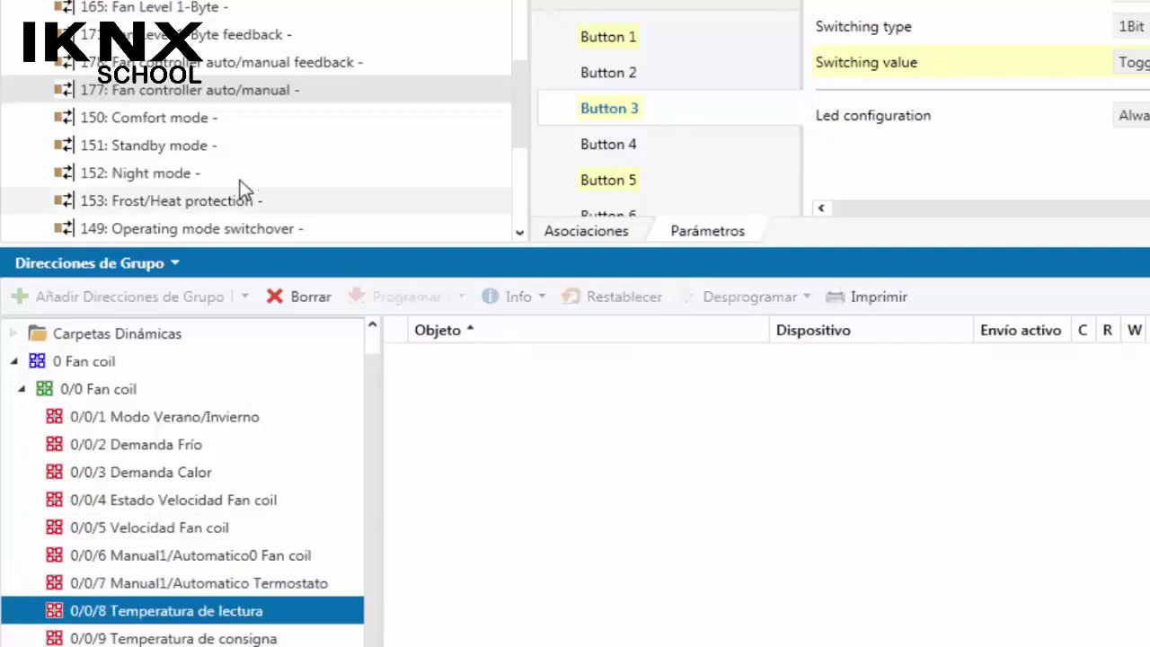
scroll(216, 115, "up", 2)
scroll(215, 115, "down", 2)
scroll(216, 115, "up", 3)
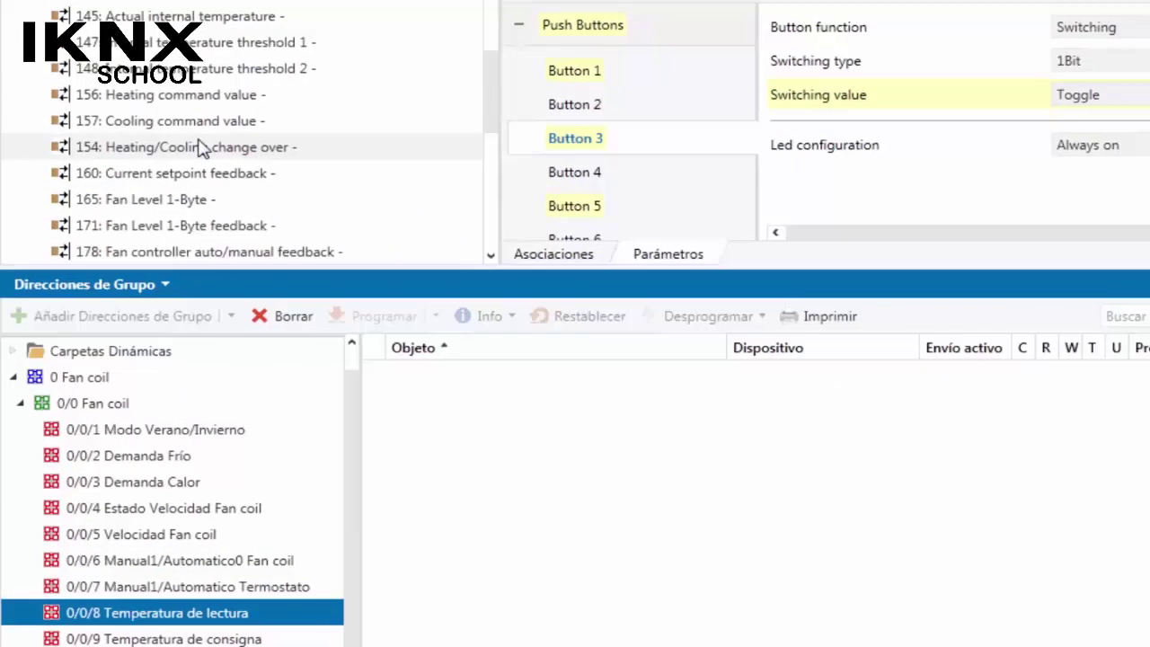
left_click(209, 17)
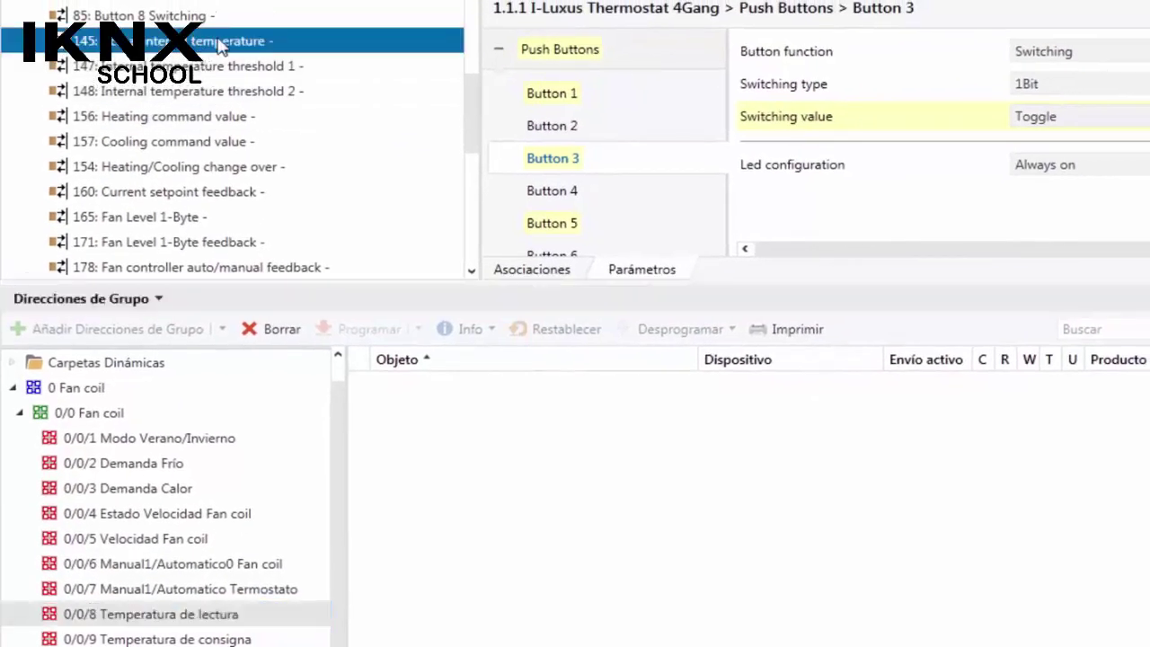
left_click_drag(220, 47, 210, 615)
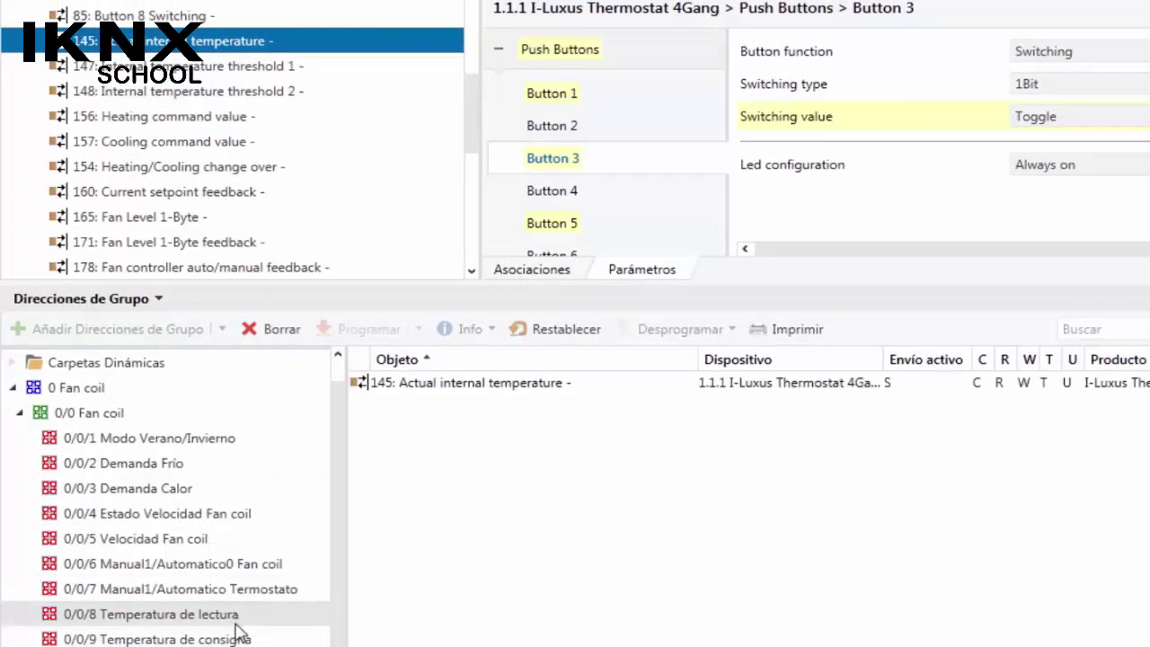
Step: Link the thermostat's object 161: Setpoint adjust to group address 0/0/9 Temperatura de consigna
scroll(232, 143, "down", 4)
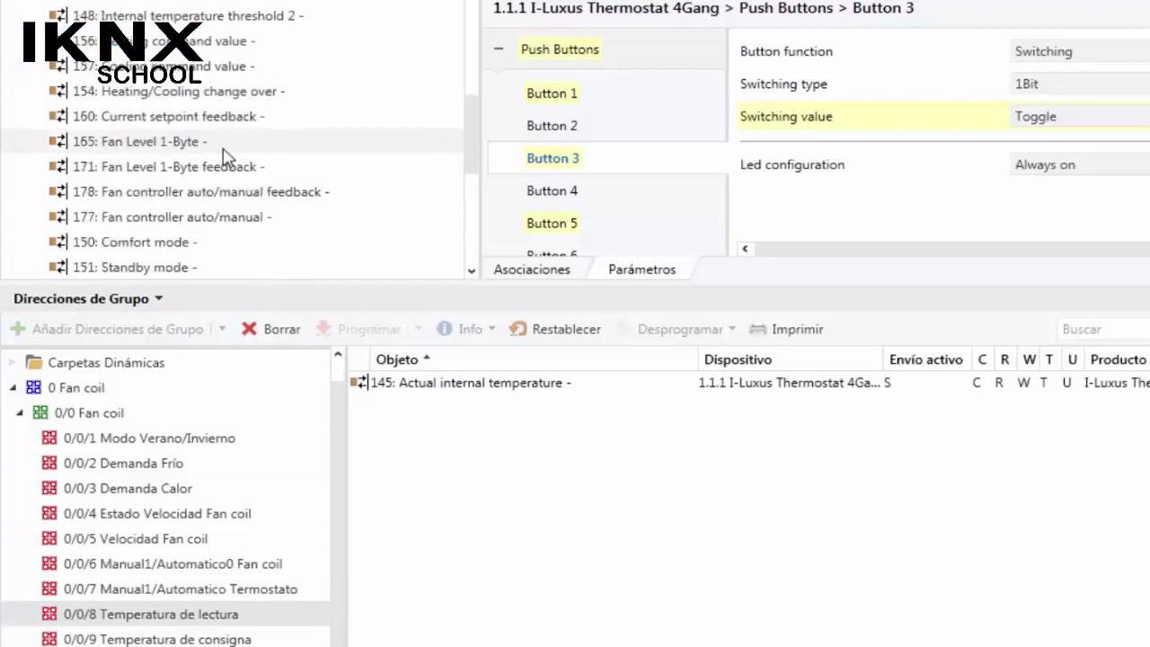
left_click(160, 145)
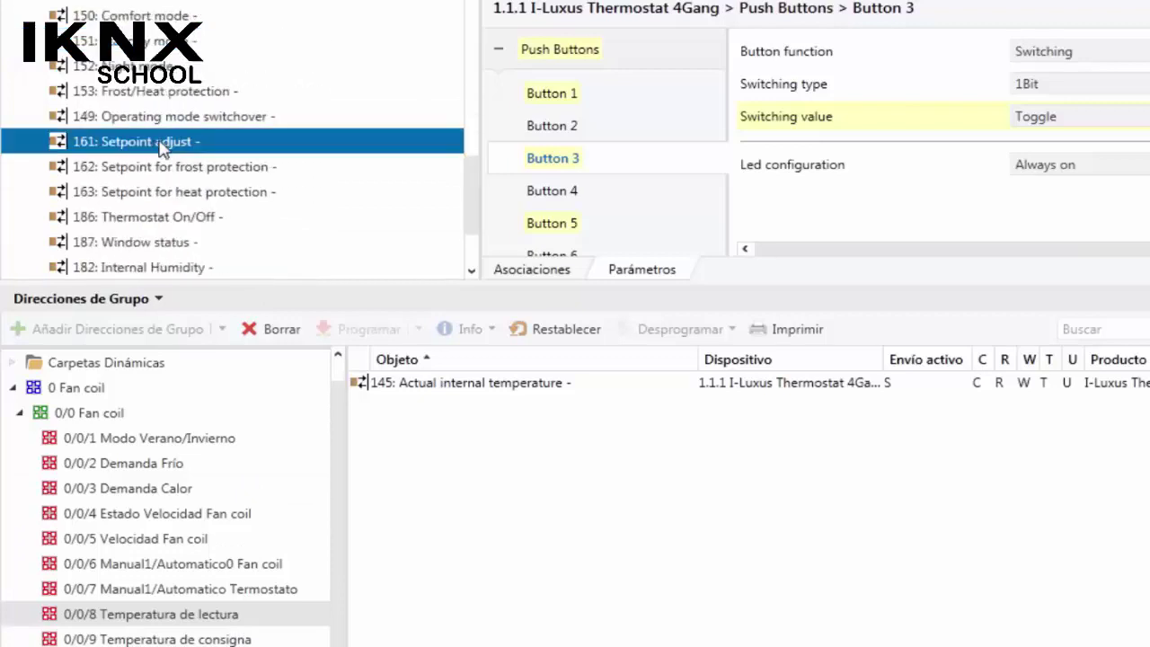
left_click_drag(155, 146, 266, 640)
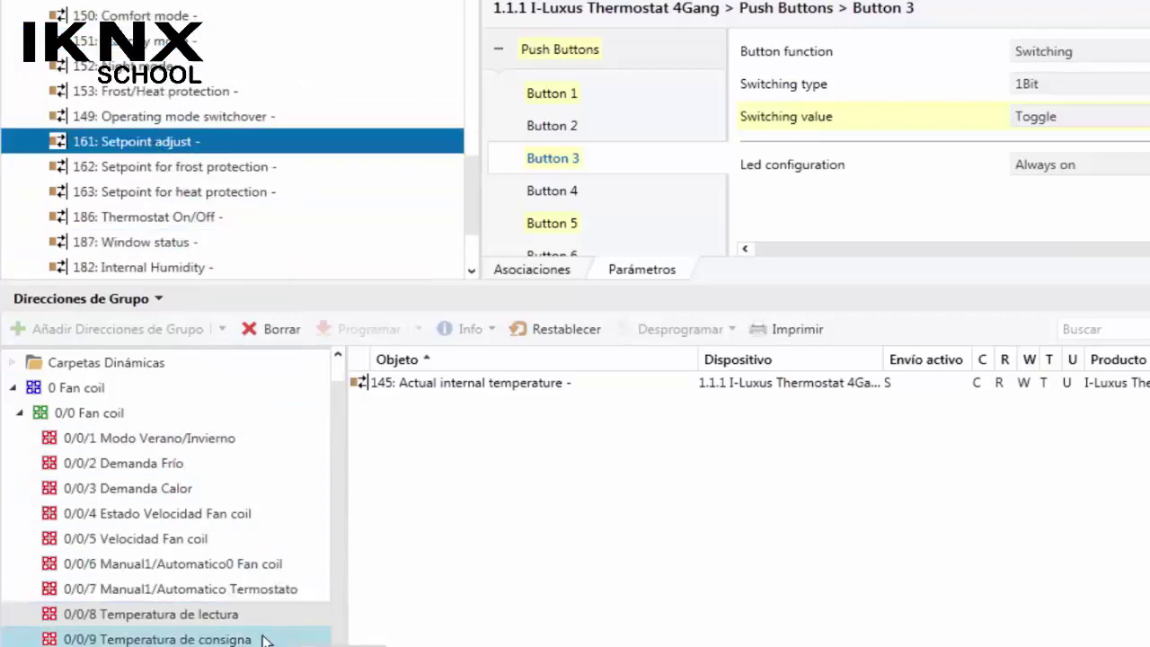
left_click_drag(184, 640, 184, 640)
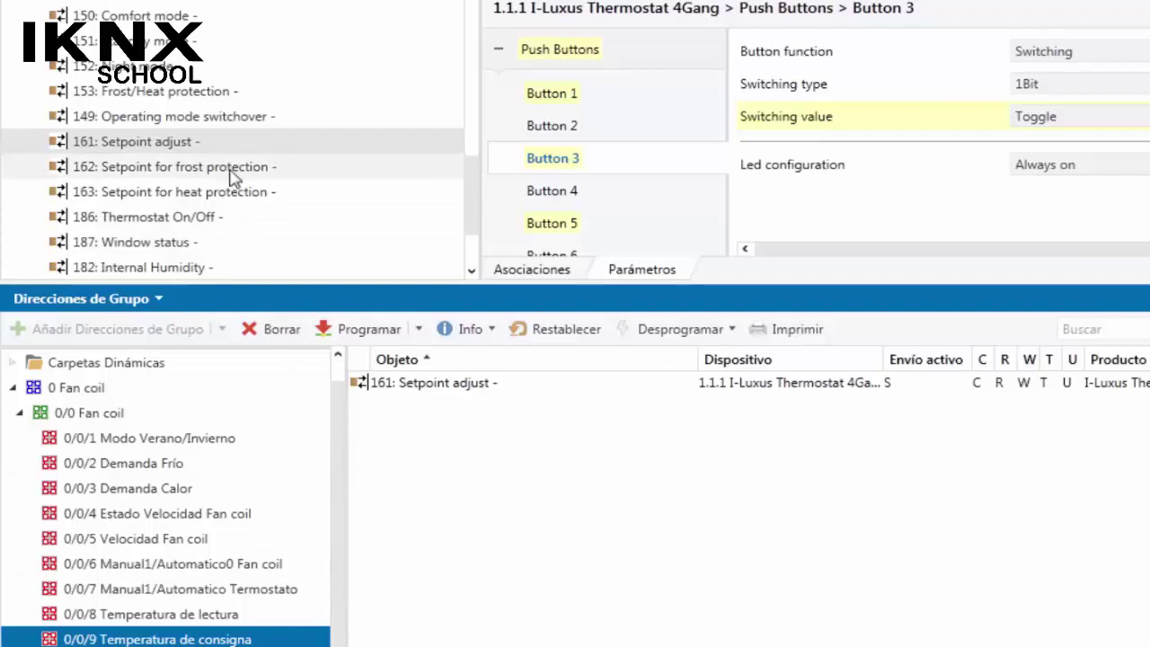
Step: Link the thermostat's object 160: Current setpoint feedback to group address 0/0/10 Estado Temperatura de consigna
scroll(203, 168, "up", 3)
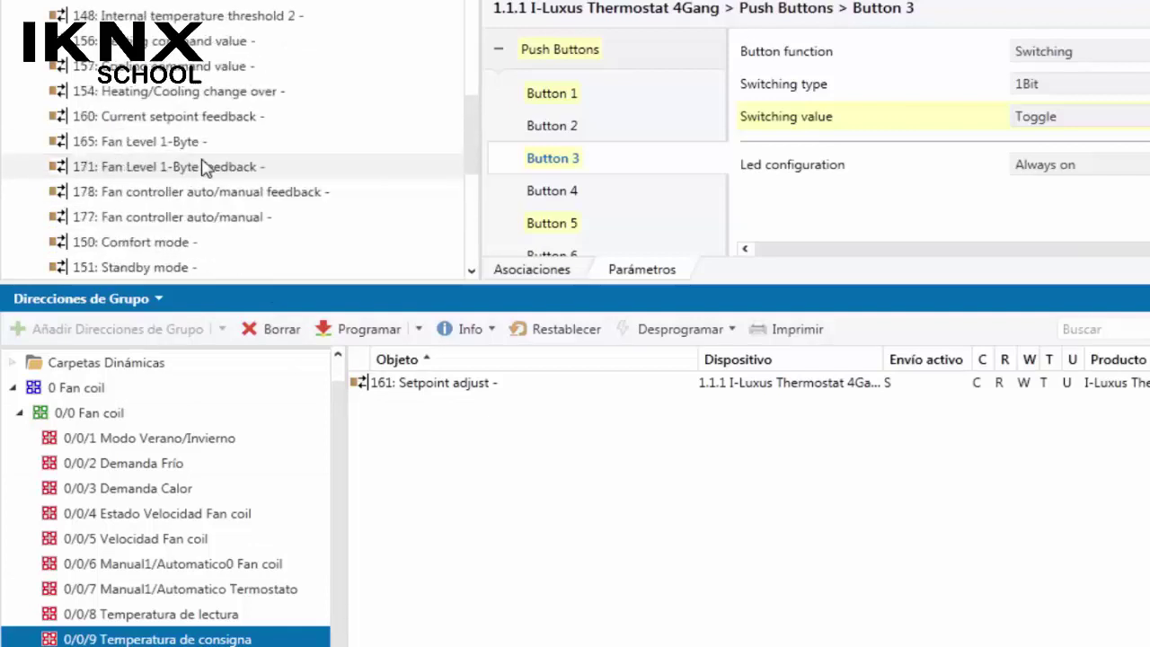
left_click_drag(182, 125, 245, 596)
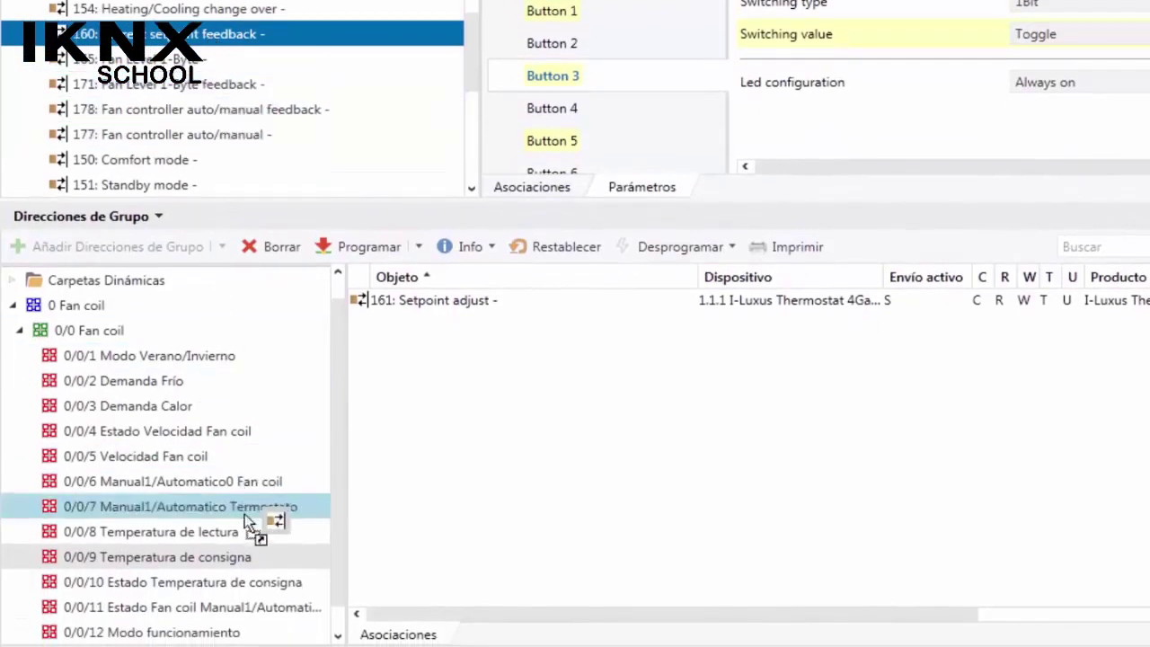
left_click_drag(249, 521, 255, 580)
left_click(284, 585)
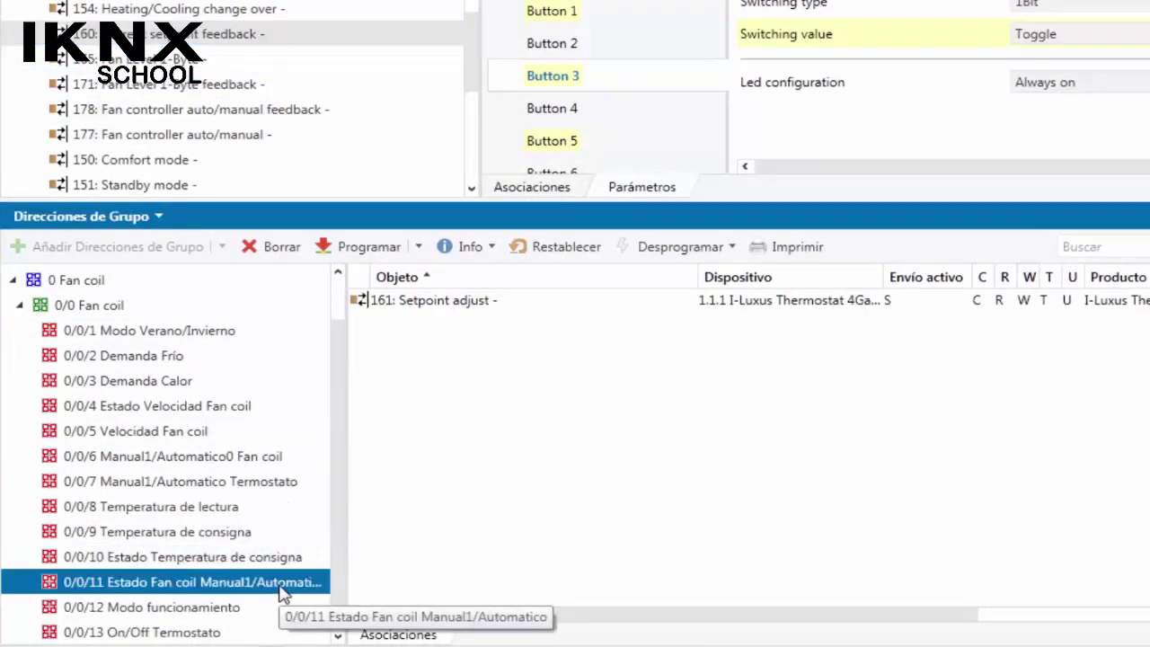
Step: Try to link the thermostat's object 178: Fan controller auto/manual feedback to group address 0/0/11 Estado Fan coil Manual1/Automatico
left_click(292, 558)
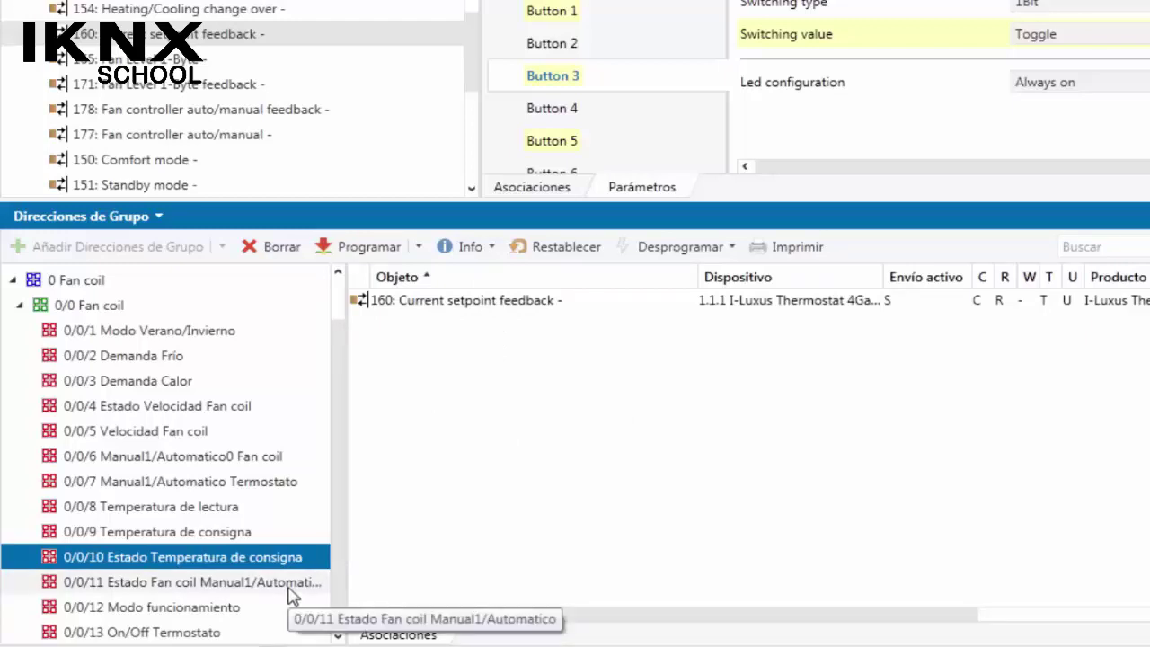
left_click(224, 109)
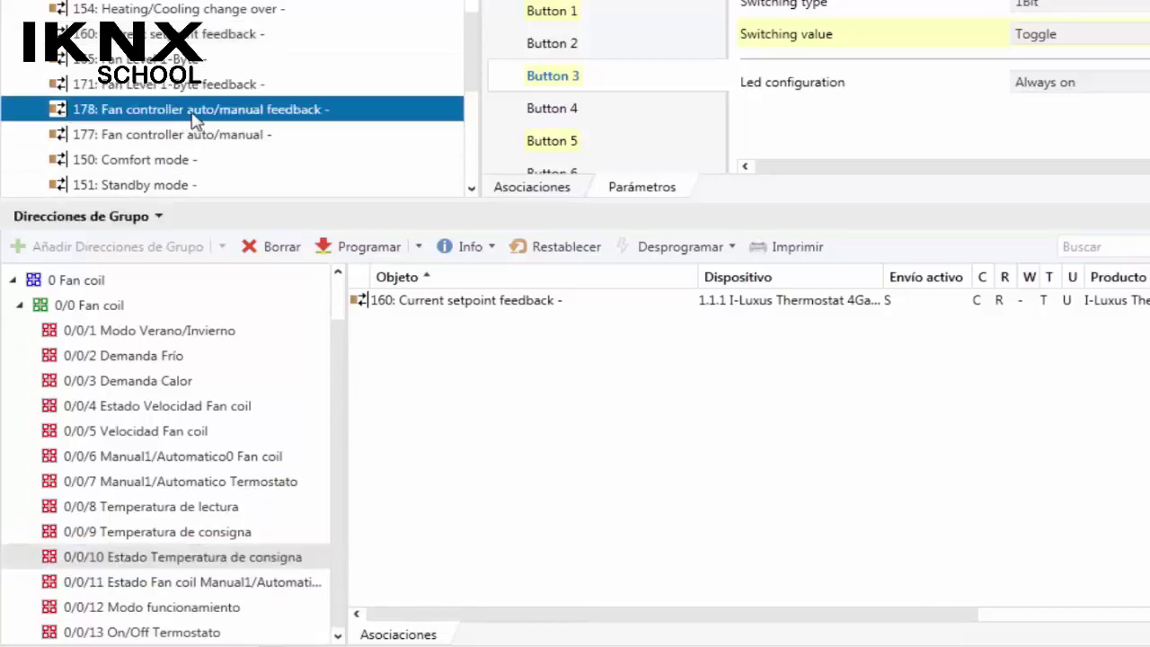
left_click_drag(184, 110, 245, 585)
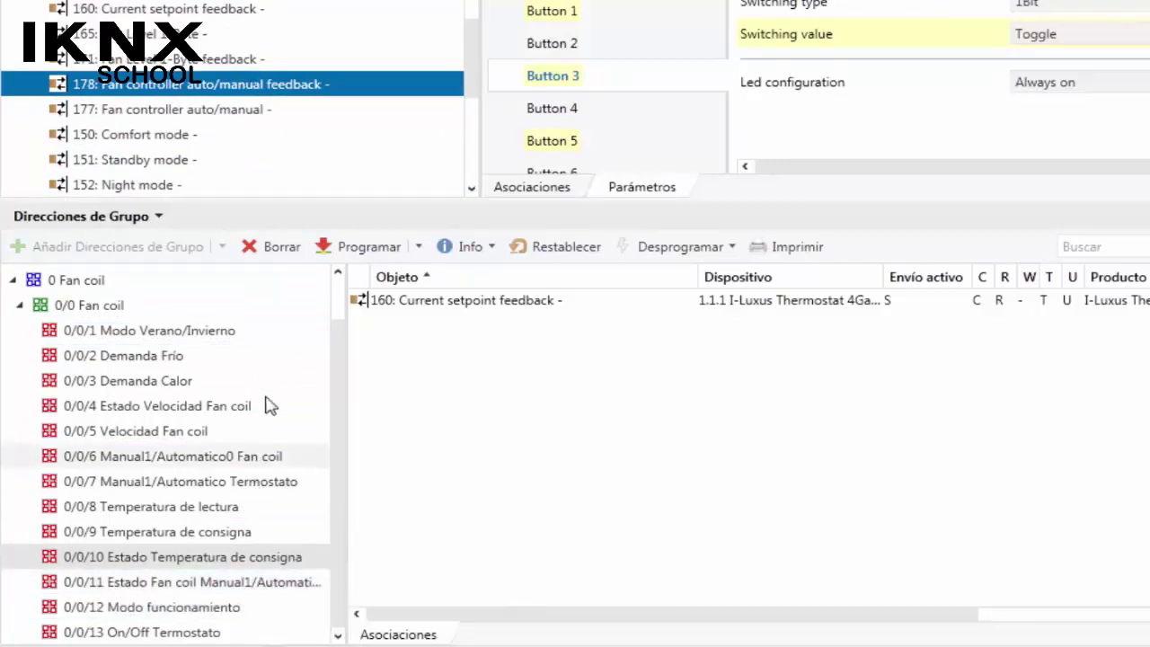
Step: Link the thermostat's object 149: Operating mode switchover to 0/0/12 Modo funcionamiento and object 186: Thermostat On/Off to 0/0/13 On/Off Termostato
scroll(155, 124, "up", 2)
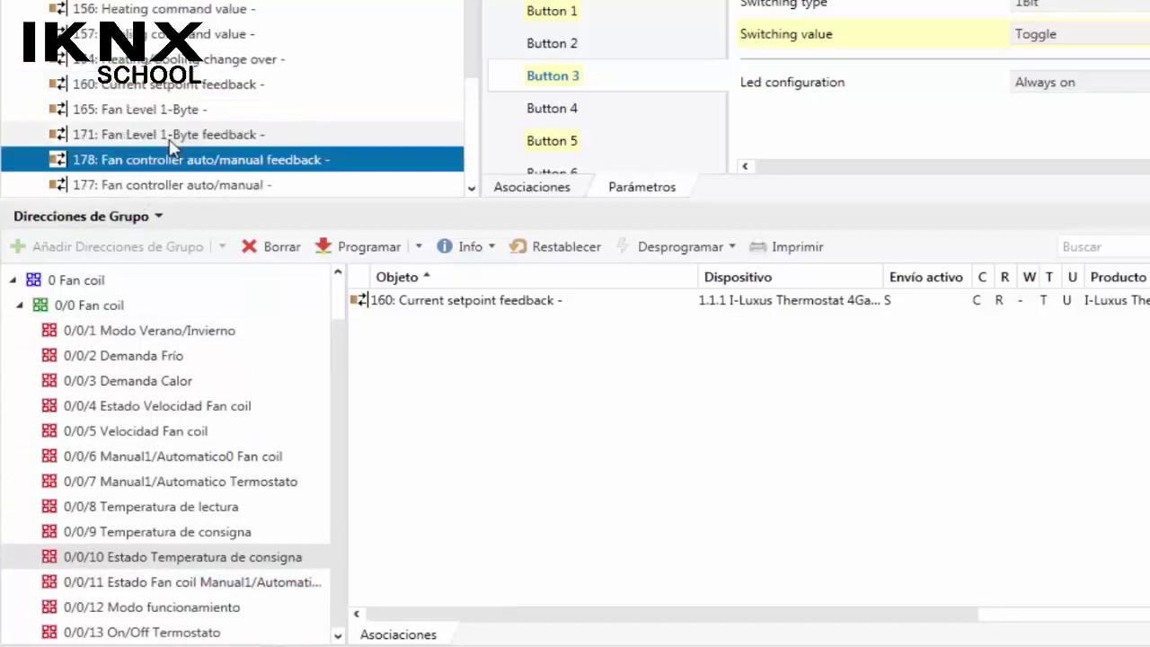
scroll(162, 135, "down", 3)
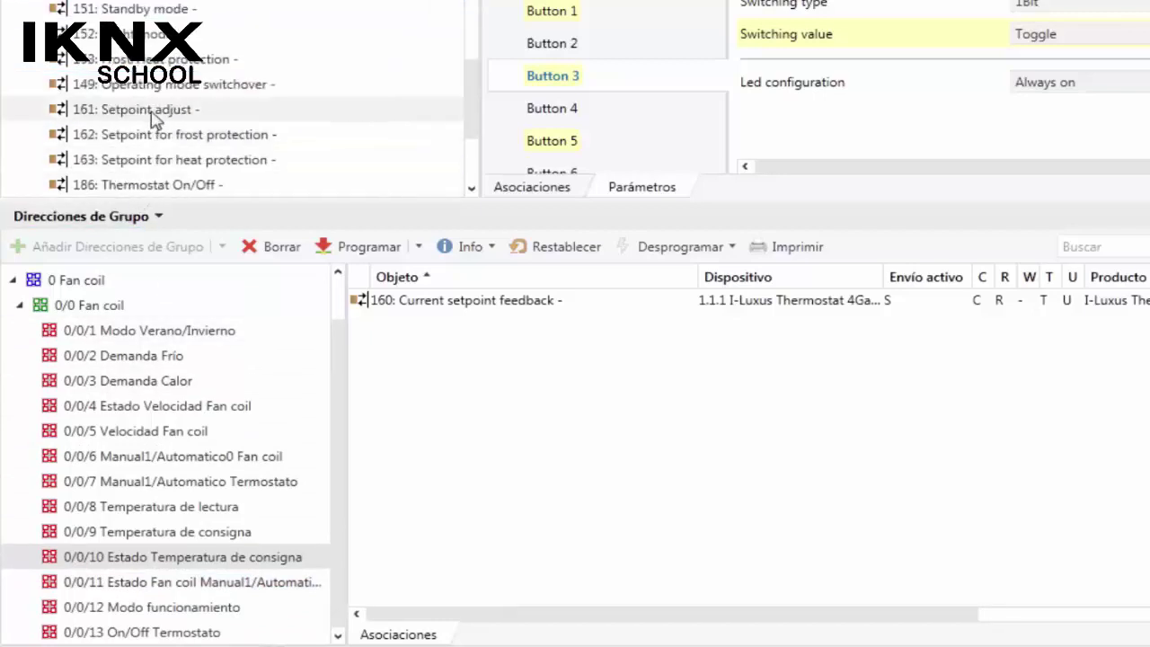
left_click(157, 85)
left_click_drag(216, 99, 211, 622)
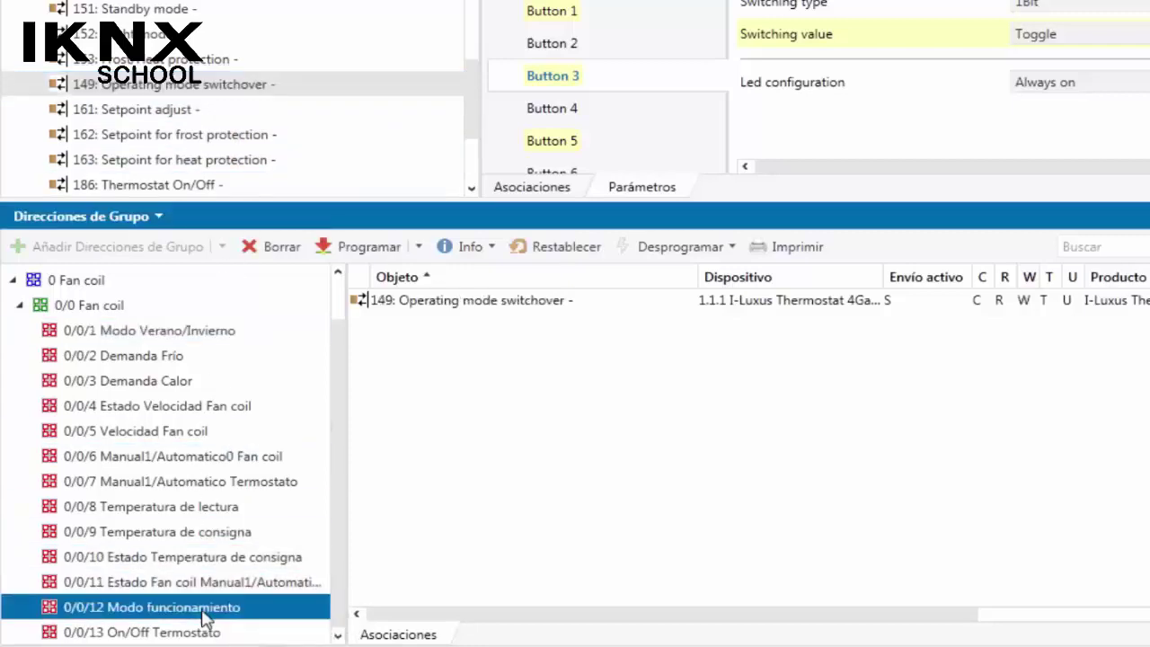
left_click(206, 186)
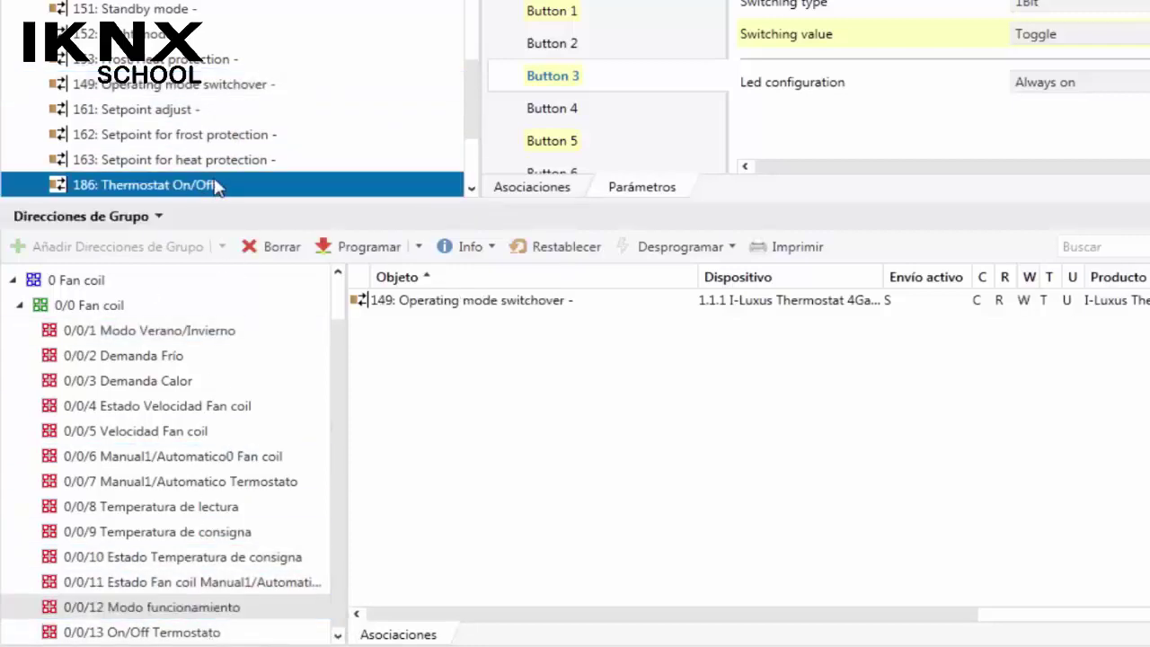
left_click_drag(216, 186, 226, 638)
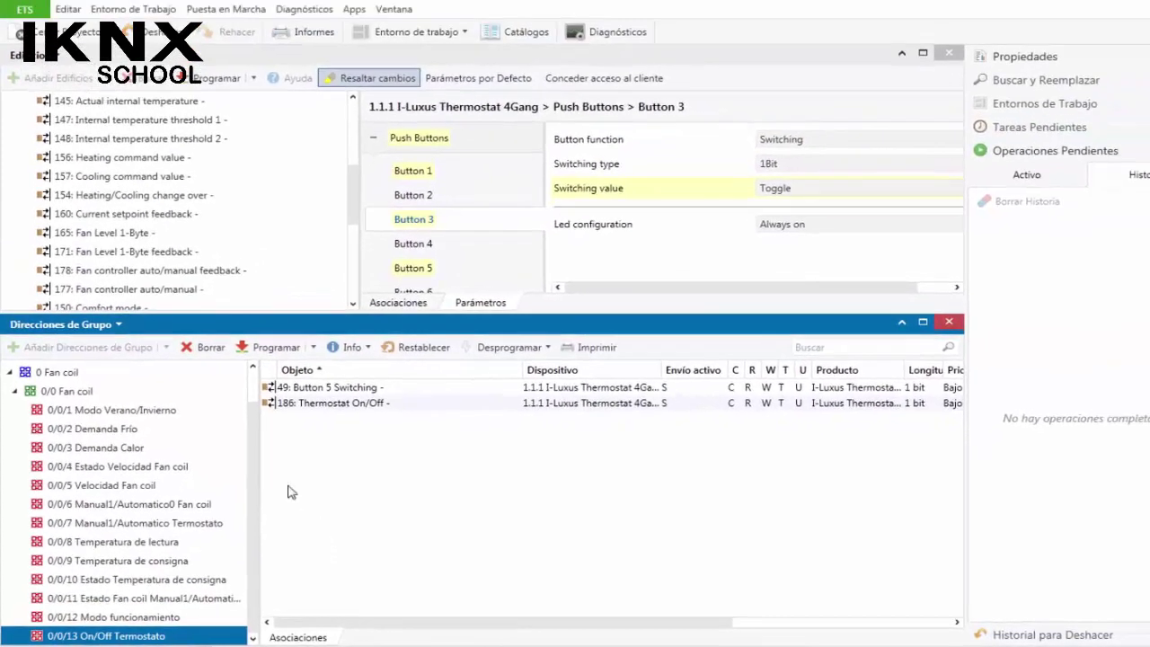
Step: Collapse the 0/0 Fan coil middle group and the communication object list of the 1.1.1 I-Luxus Thermostat 4Gang
scroll(153, 409, "up", 2)
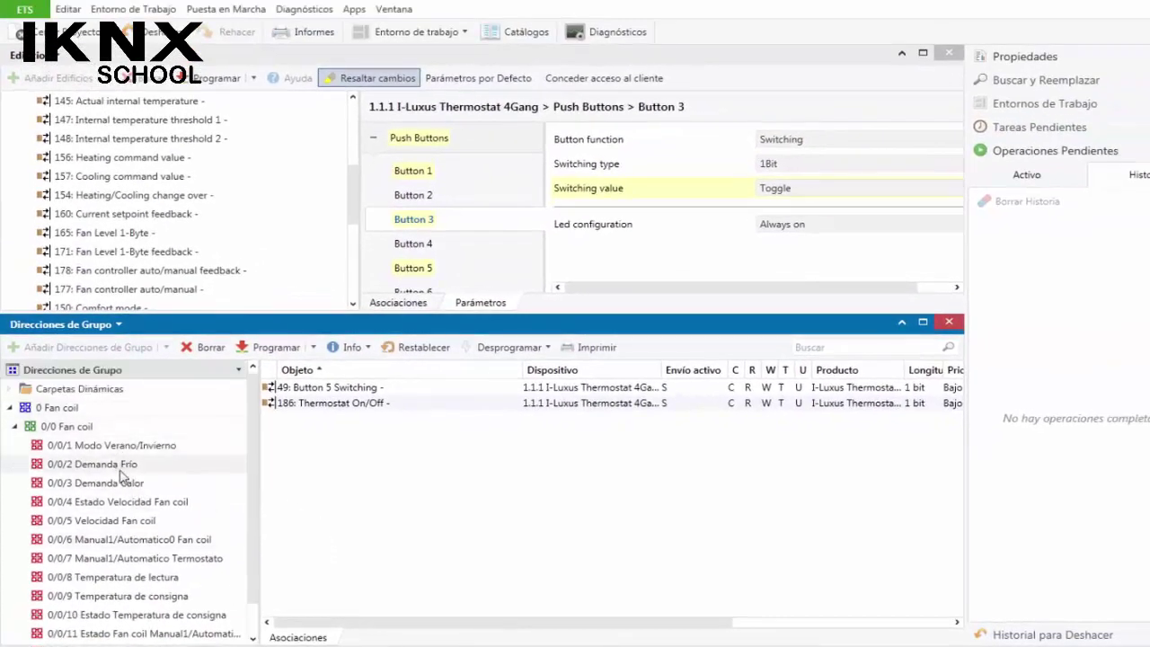
scroll(121, 474, "down", 2)
left_click(16, 392)
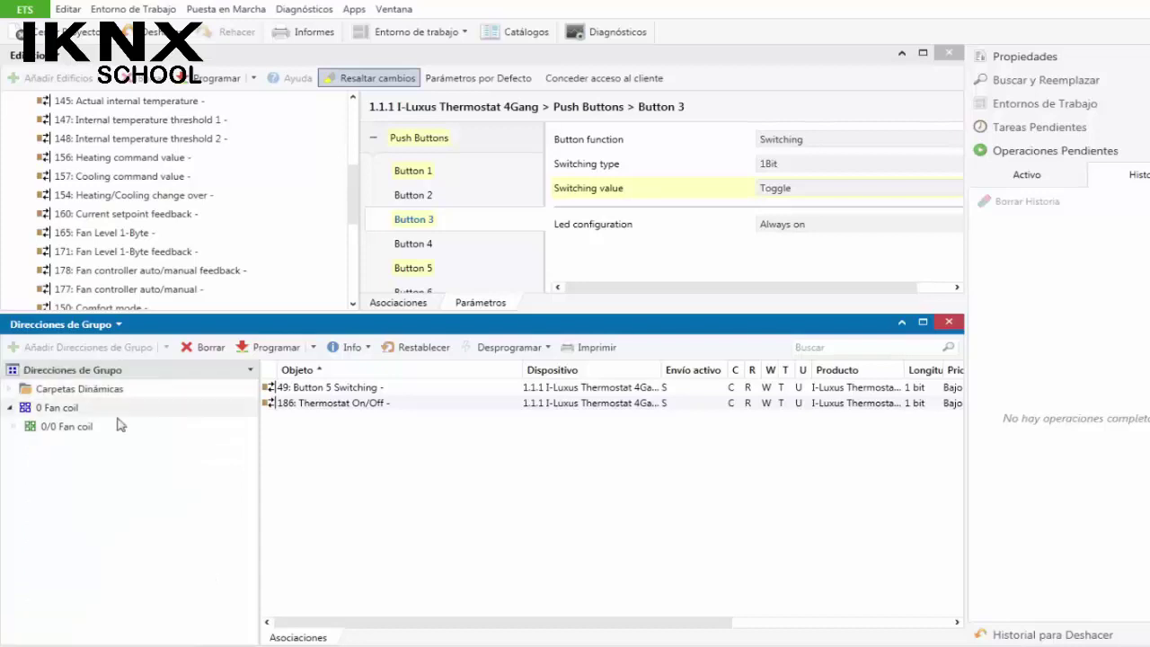
scroll(90, 231, "up", 5)
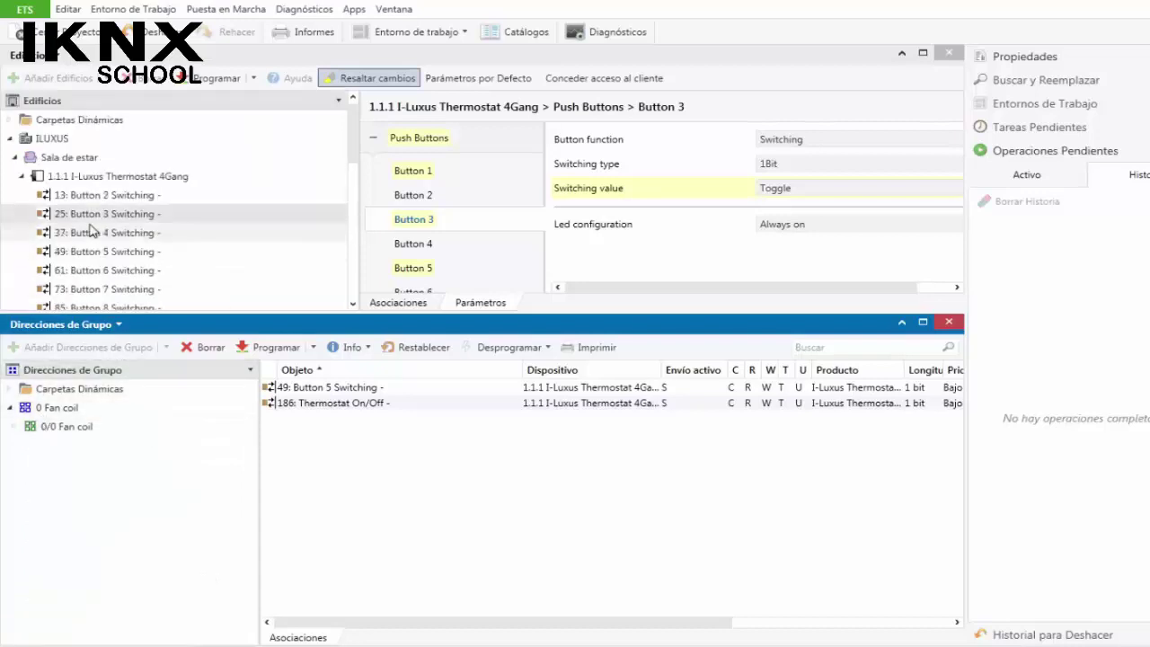
left_click(22, 176)
Step: Program only the application of the 1.1.1 I-Luxus Thermostat 4Gang and the 1.1.2 Mix Actuator 12/20 together
left_click(110, 179)
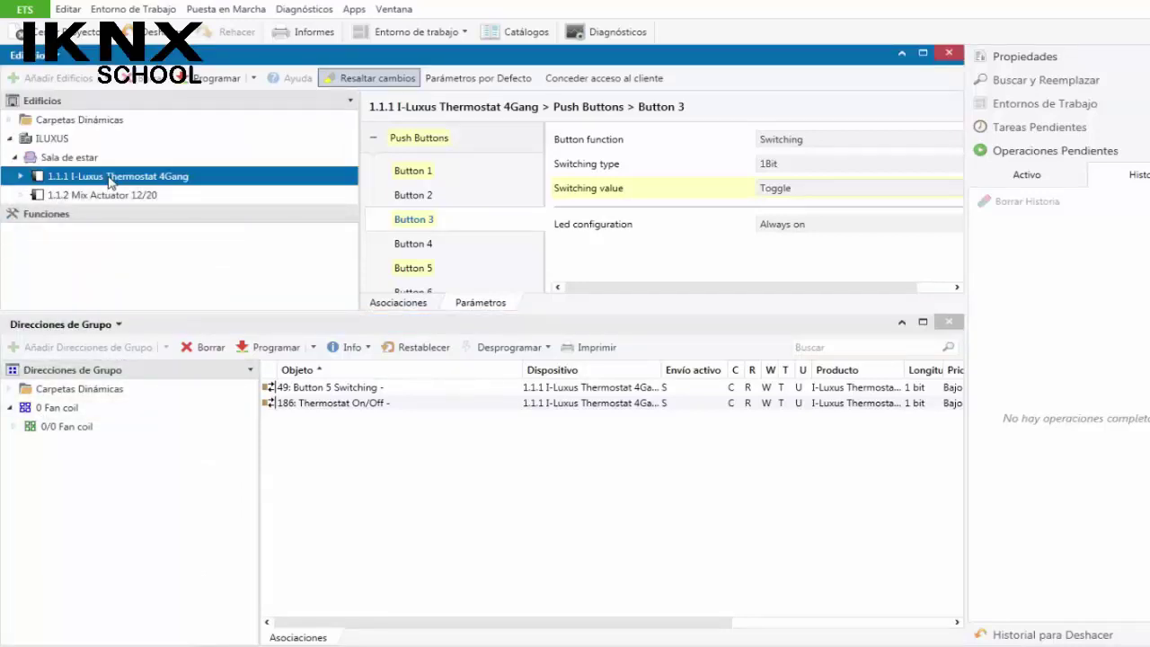
left_click(133, 196, "ctrl")
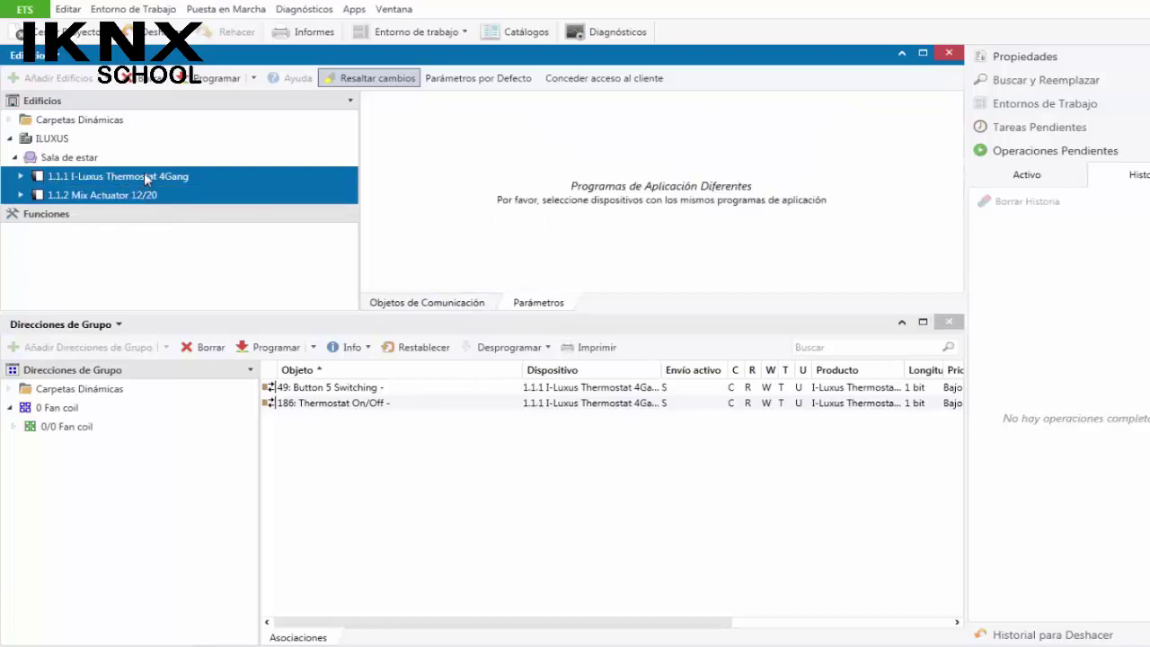
right_click(145, 177)
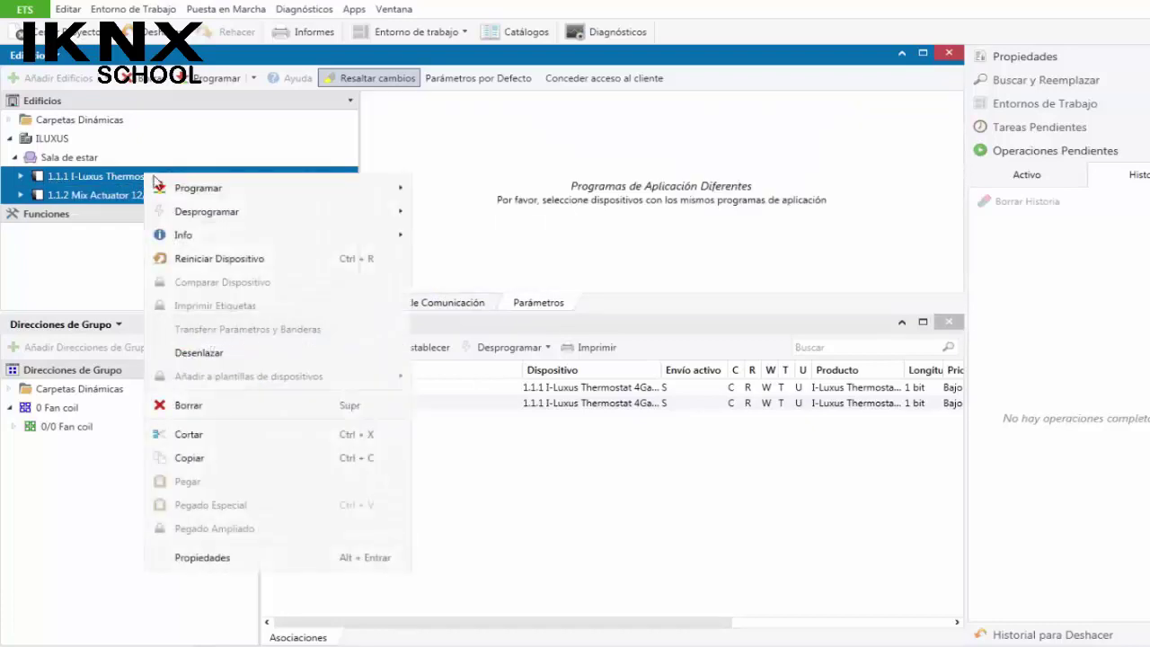
mouse_move(389, 190)
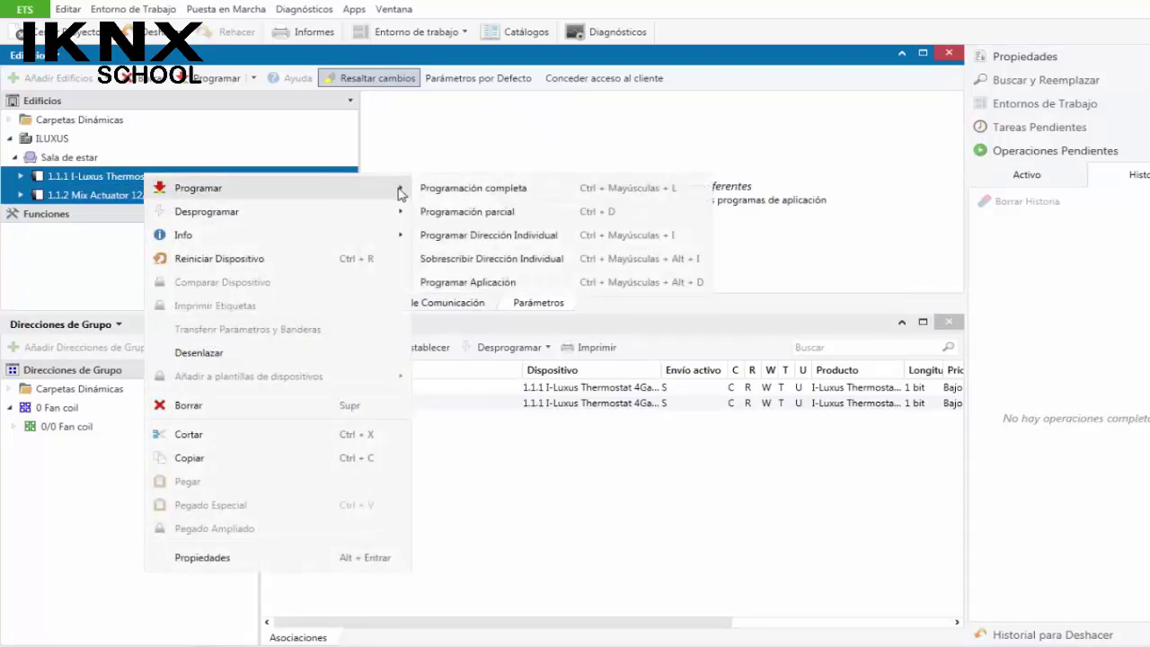
left_click(491, 282)
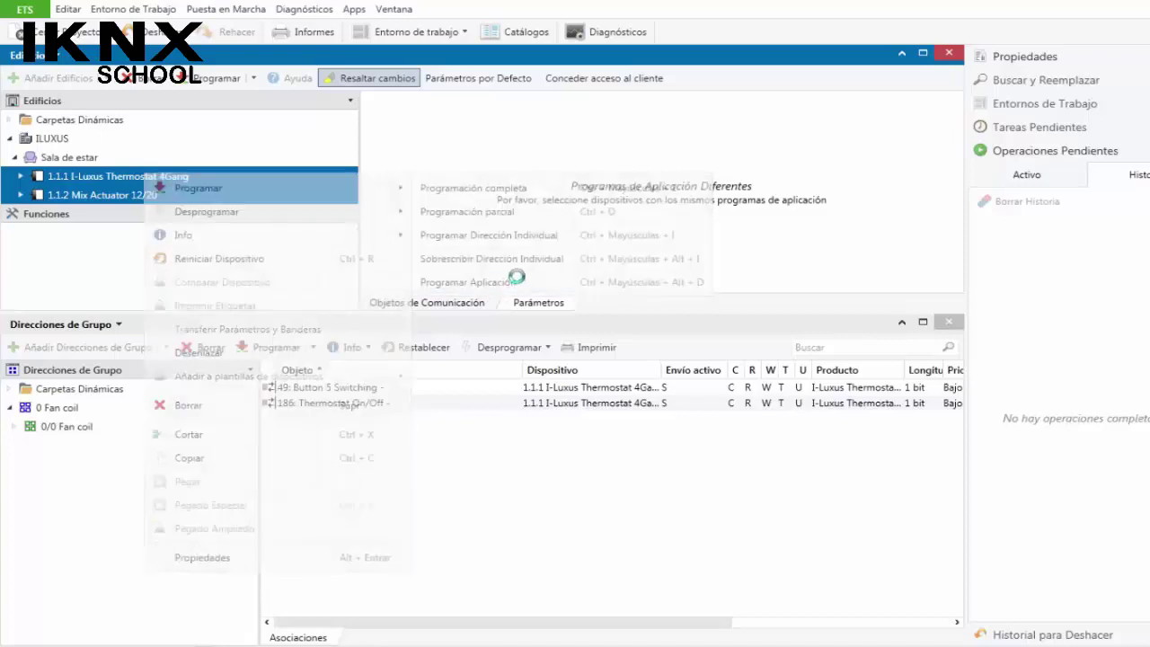